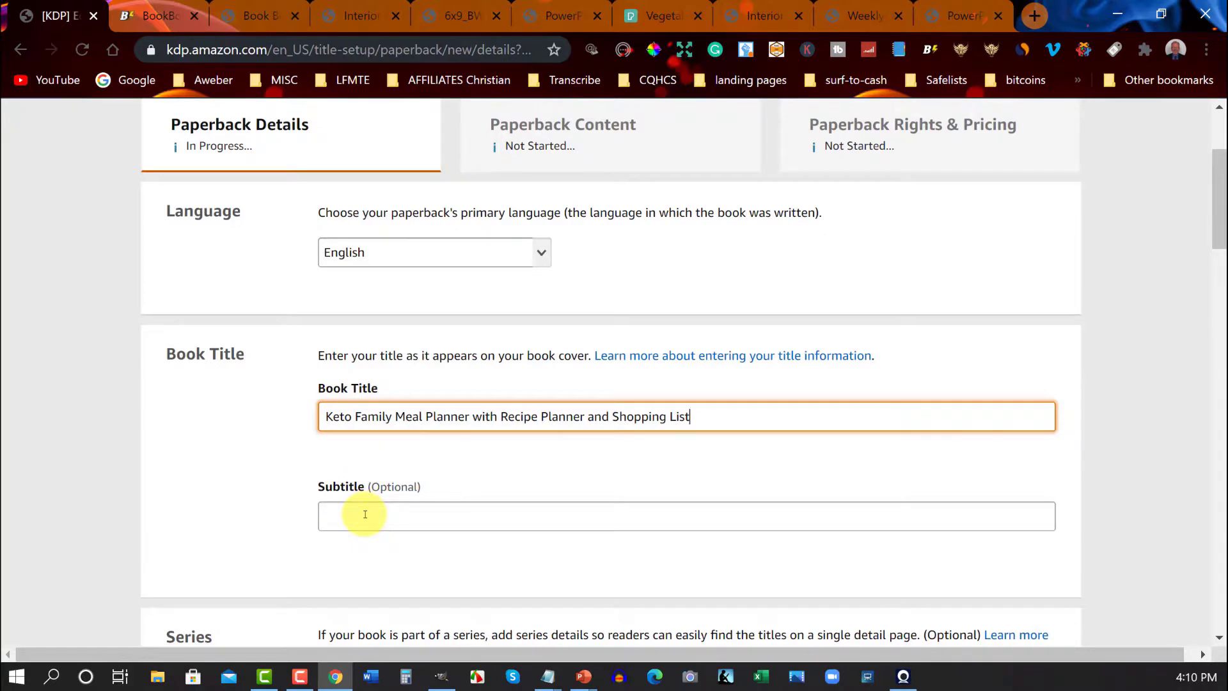
Enter "The Keto Family Prep Book" as the book's subtitle.
left_click(364, 514)
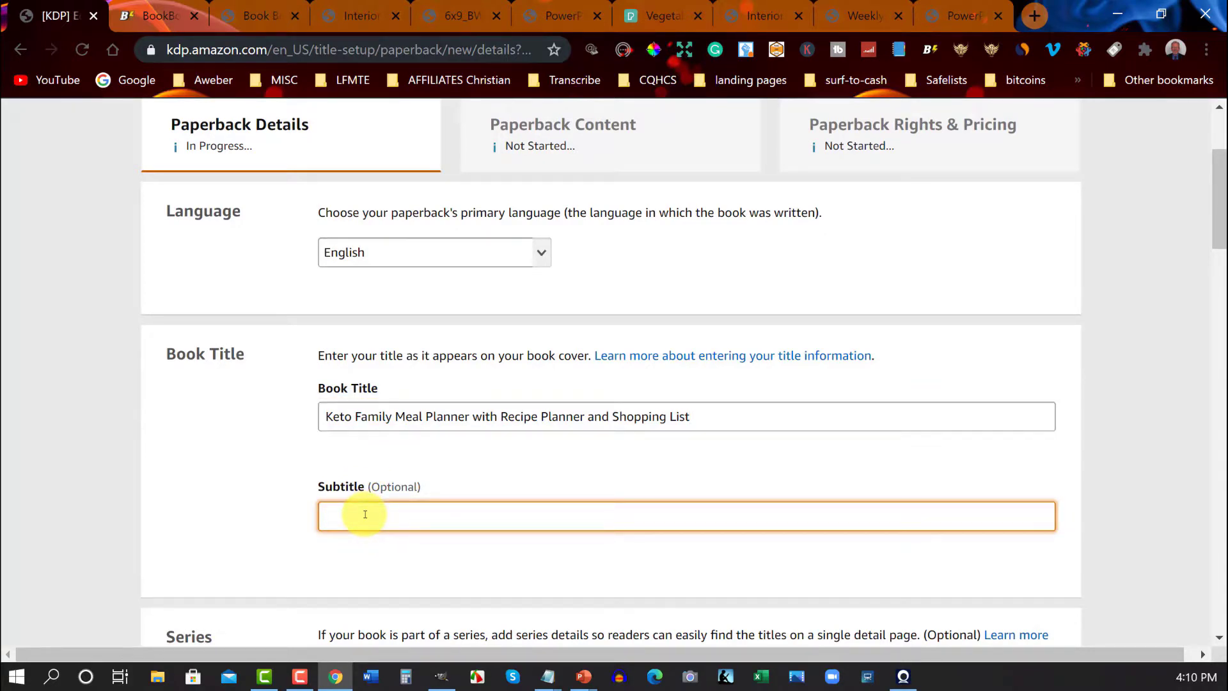
type("The Keto Family Prep Book")
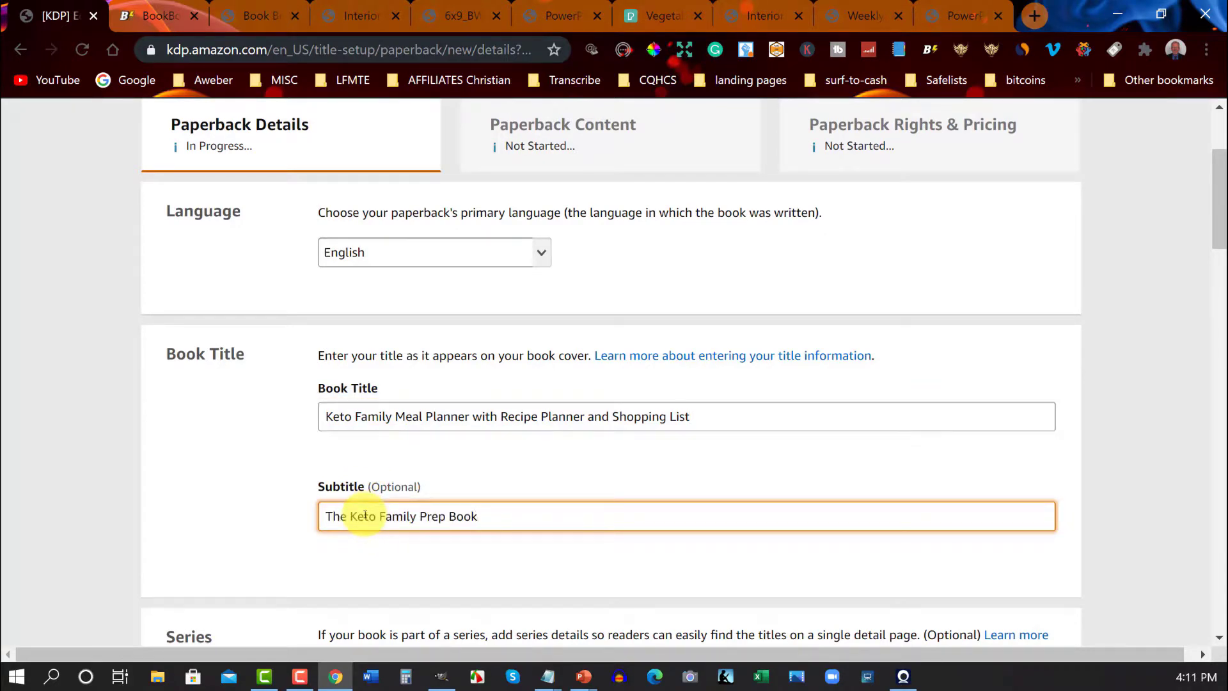
Fill in the primary author's first, middle and last name, leaving the series details and edition number blank.
scroll(559, 458, "down", 5)
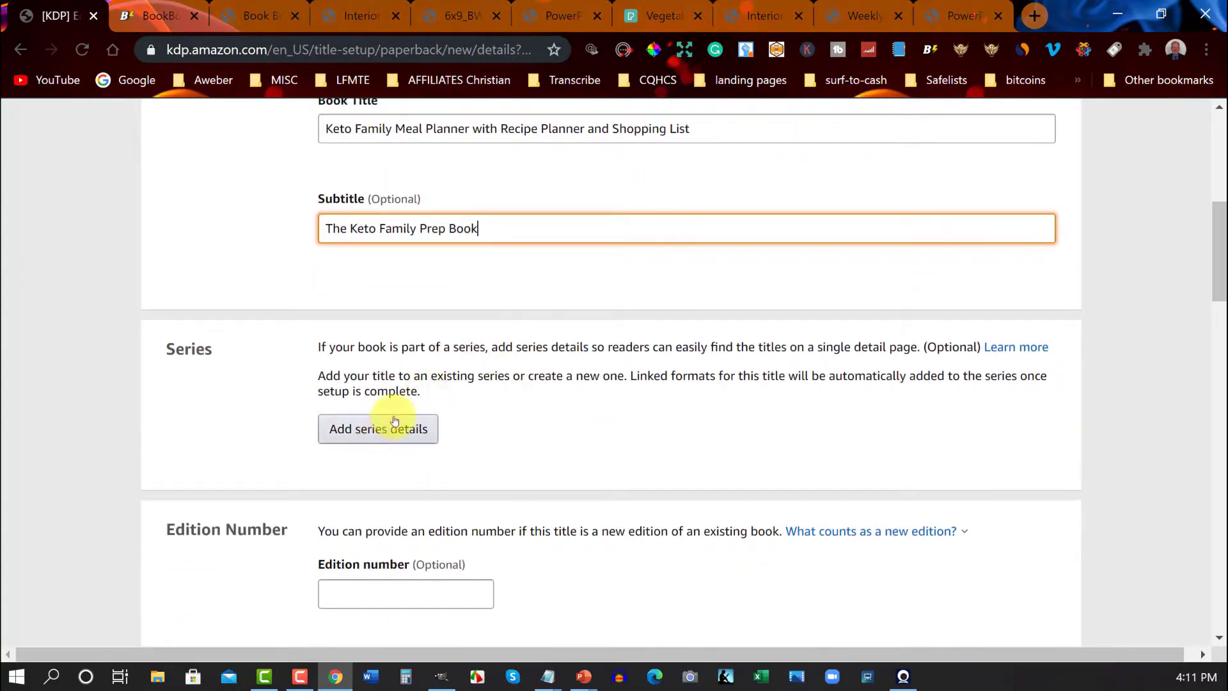
scroll(462, 362, "down", 2)
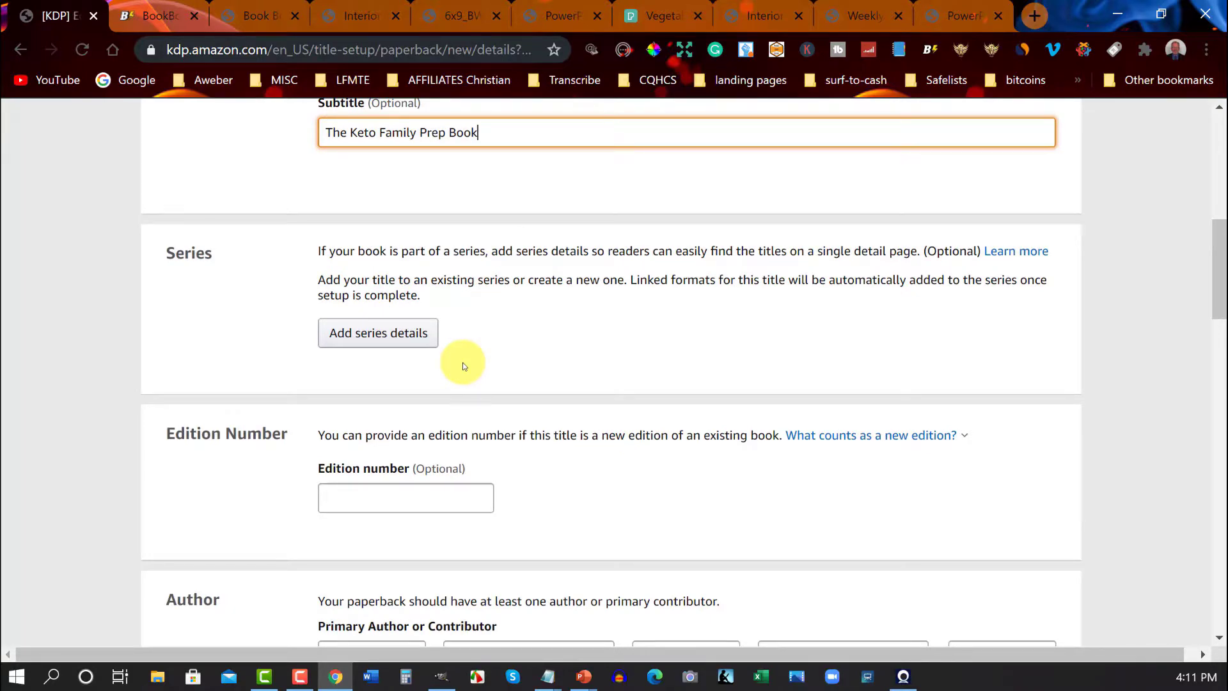
scroll(525, 428, "down", 3)
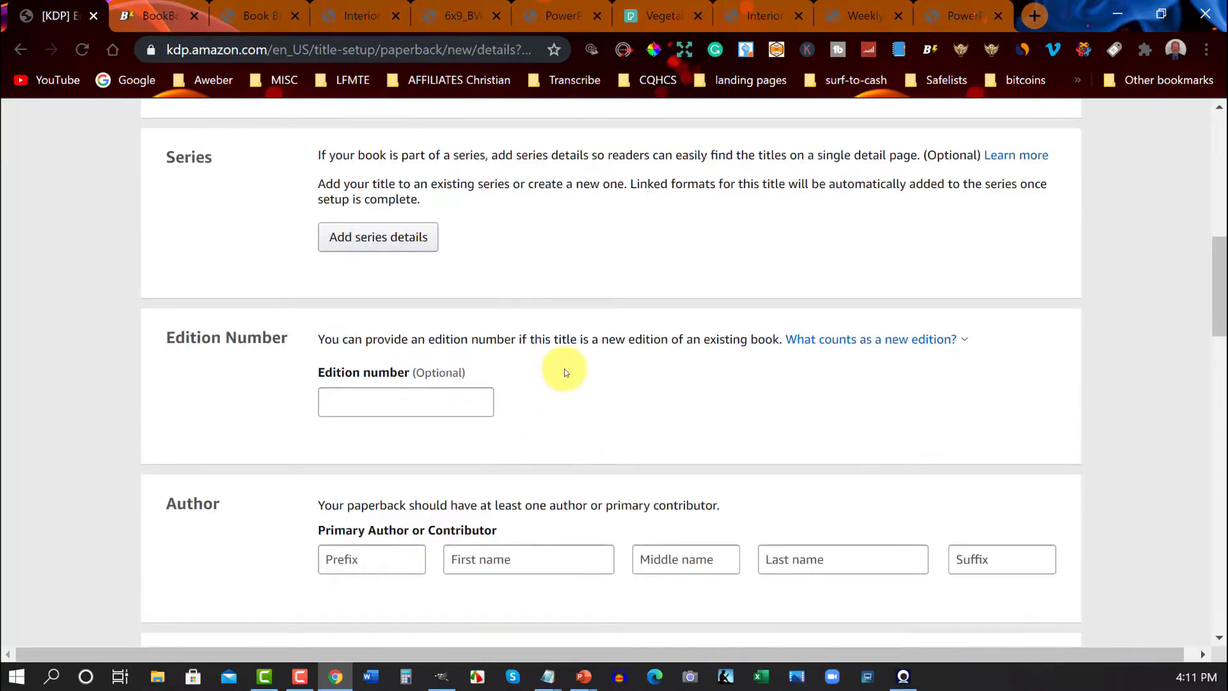
scroll(564, 368, "down", 1)
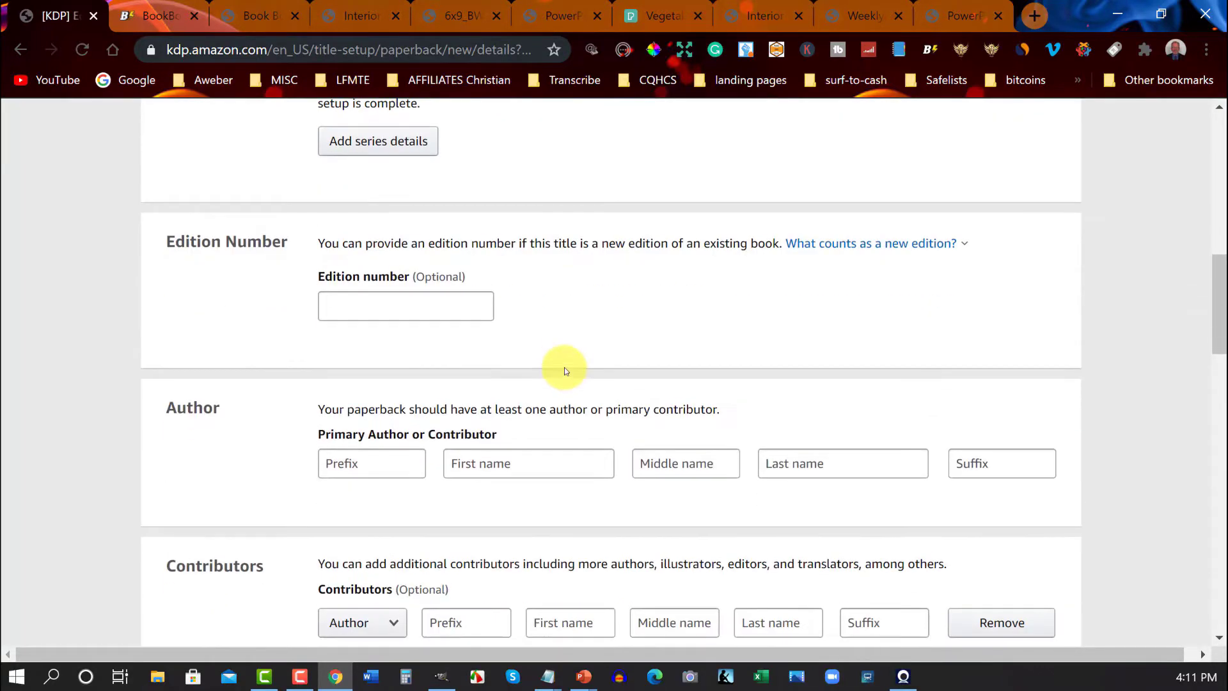
left_click(411, 465)
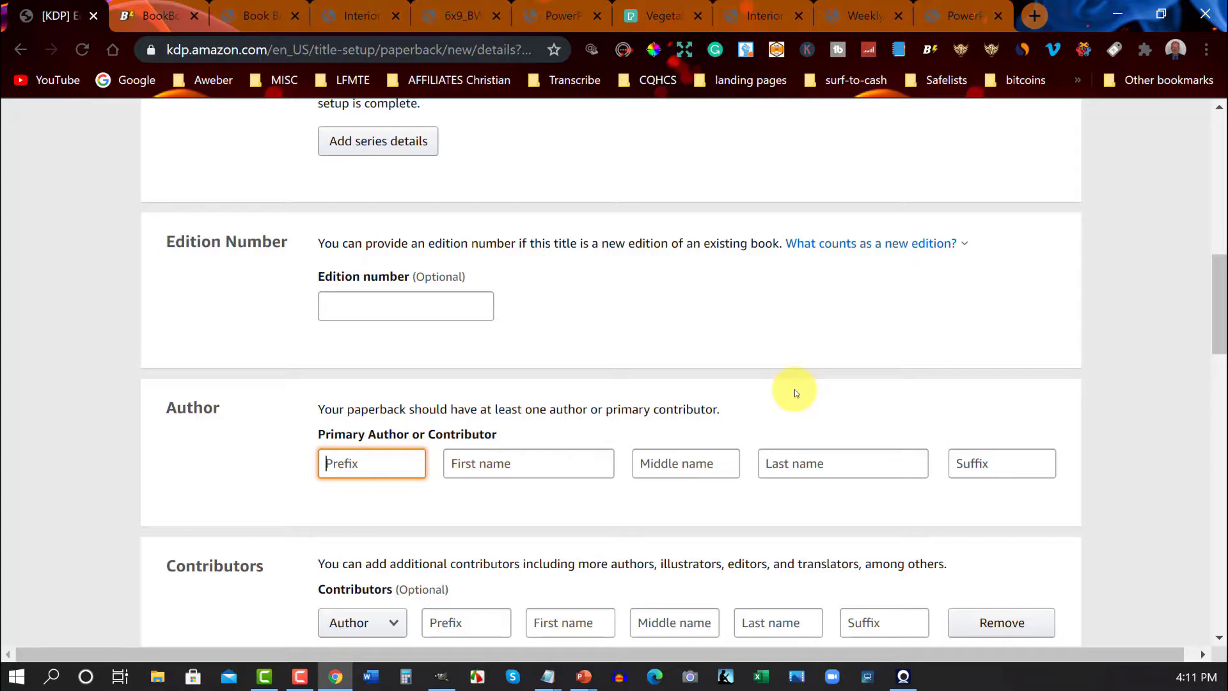
left_click(512, 455)
type("Hery")
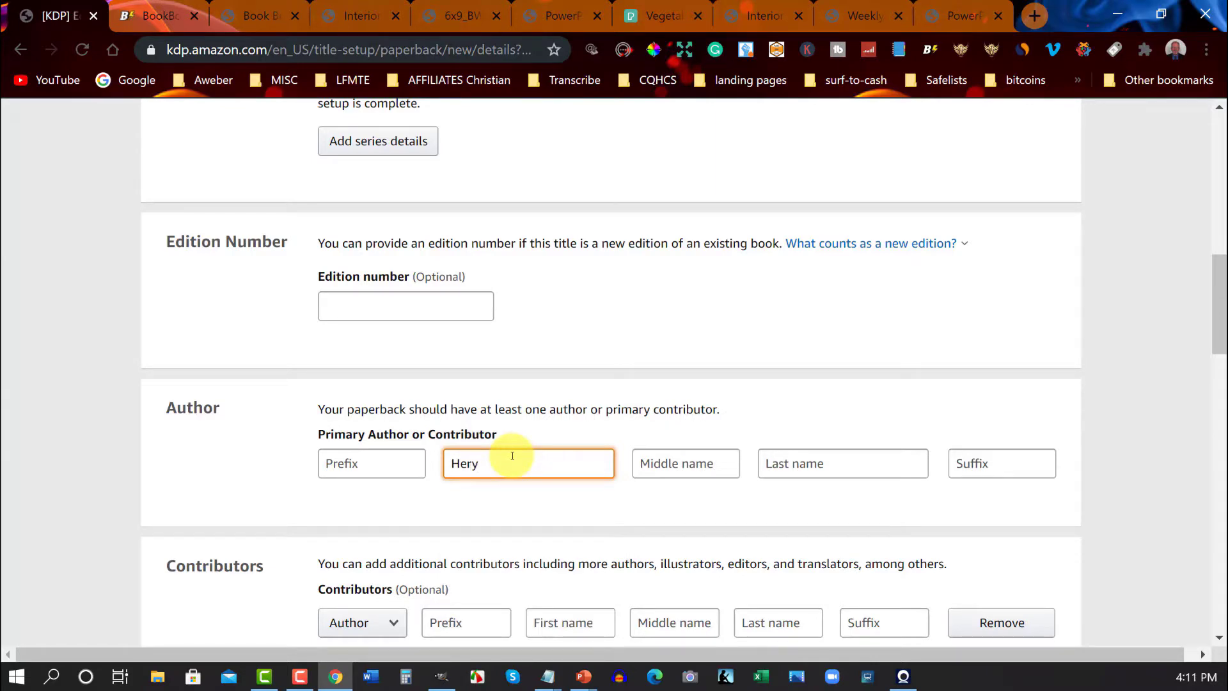
key("Tab")
key("Tab")
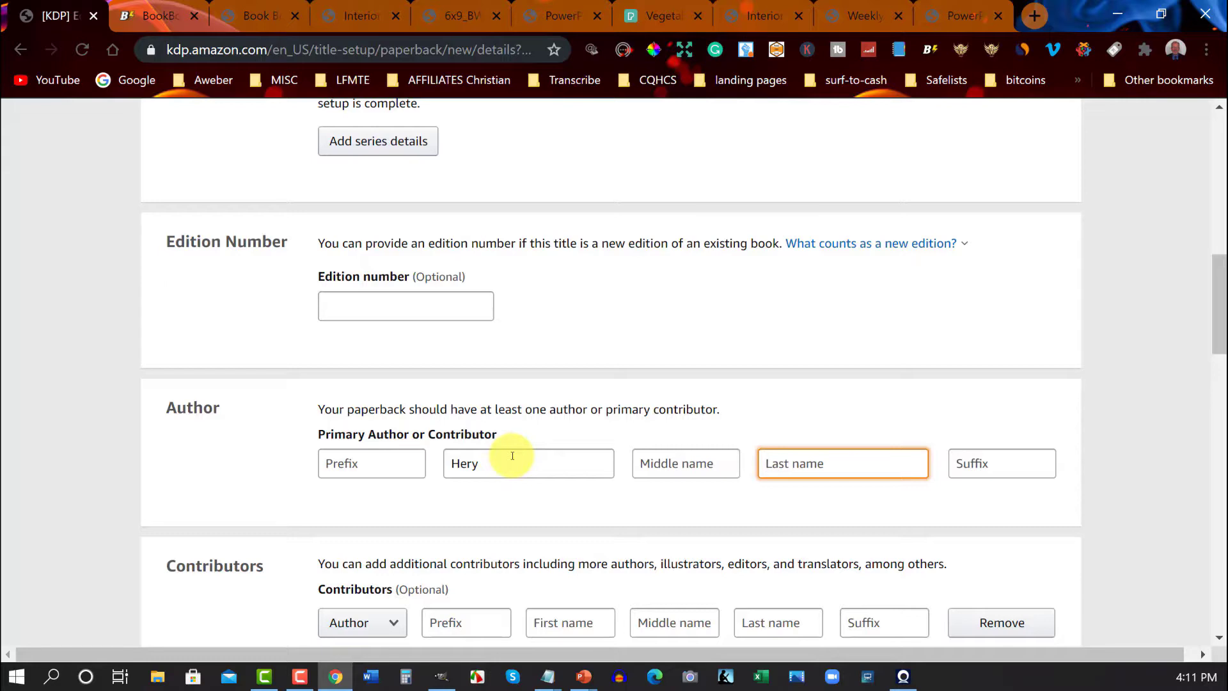
left_click(465, 467)
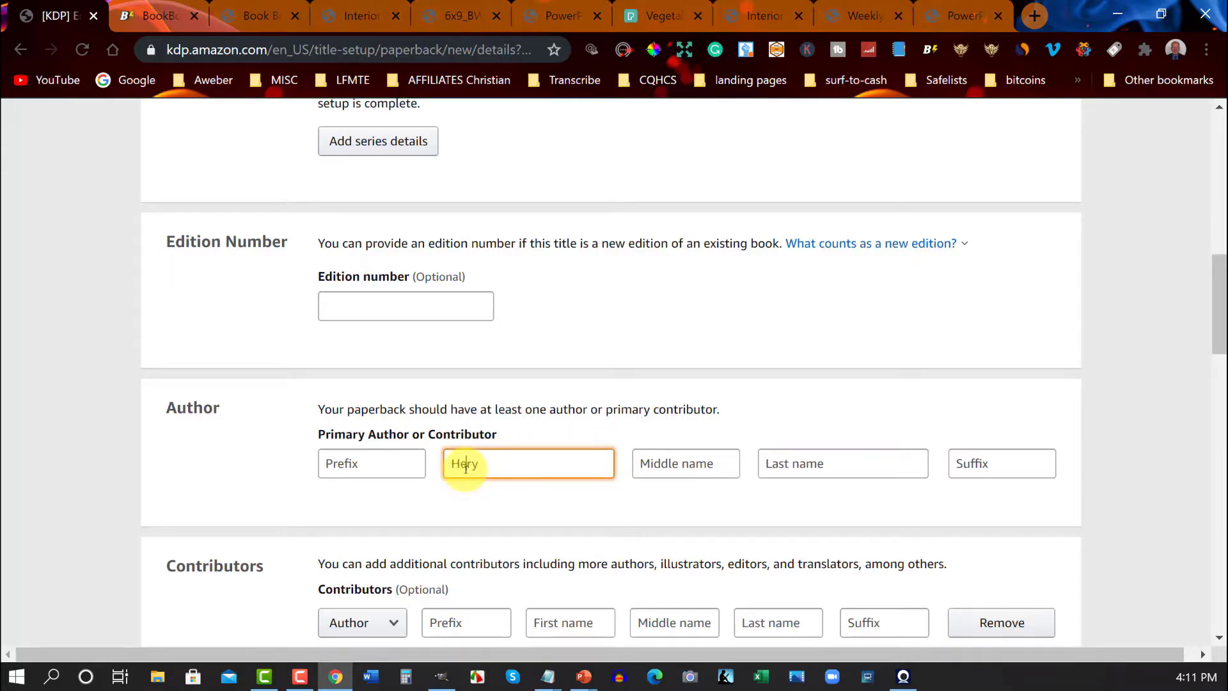
type("n")
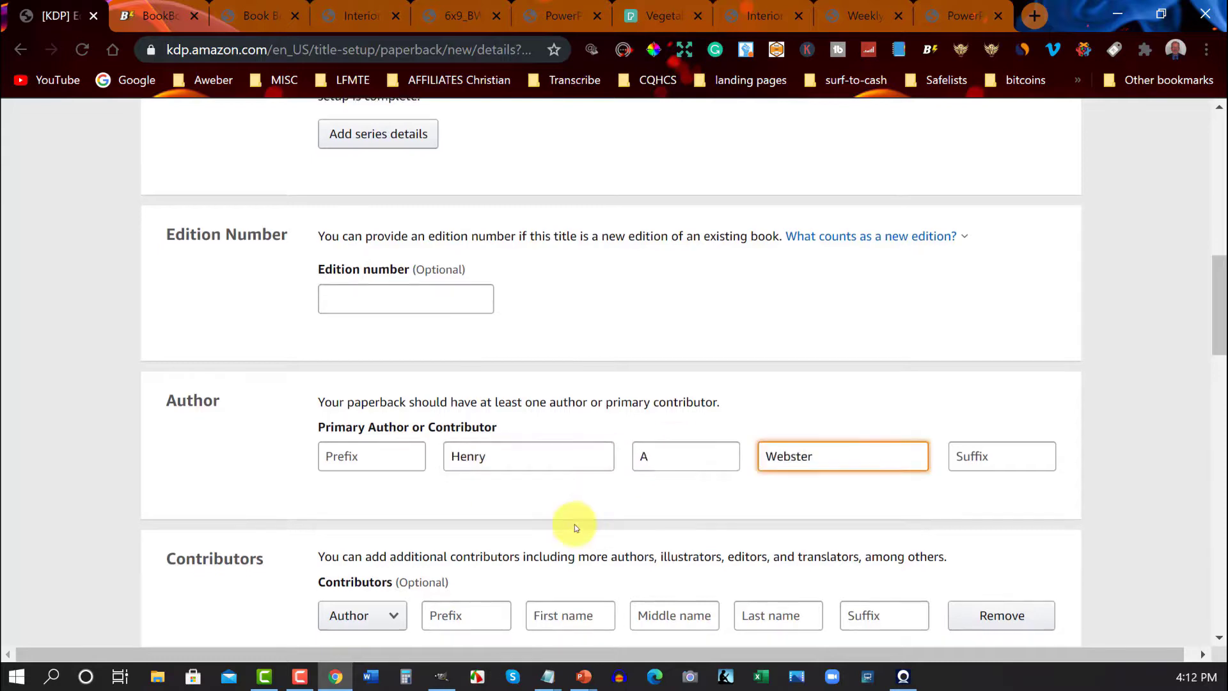
Copy the Notepad keyword lines from "meal prepping recipes" through "keto pork rinds recipes" and paste them into the book's Description.
scroll(573, 520, "down", 3)
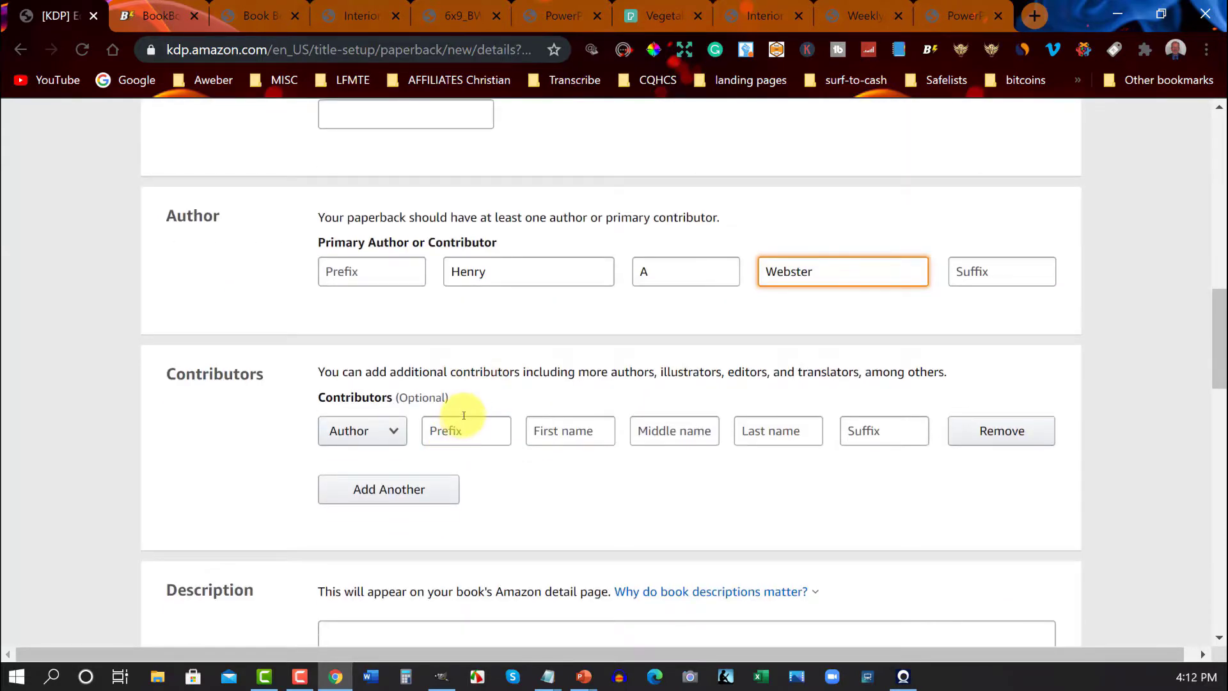
scroll(465, 417, "down", 2)
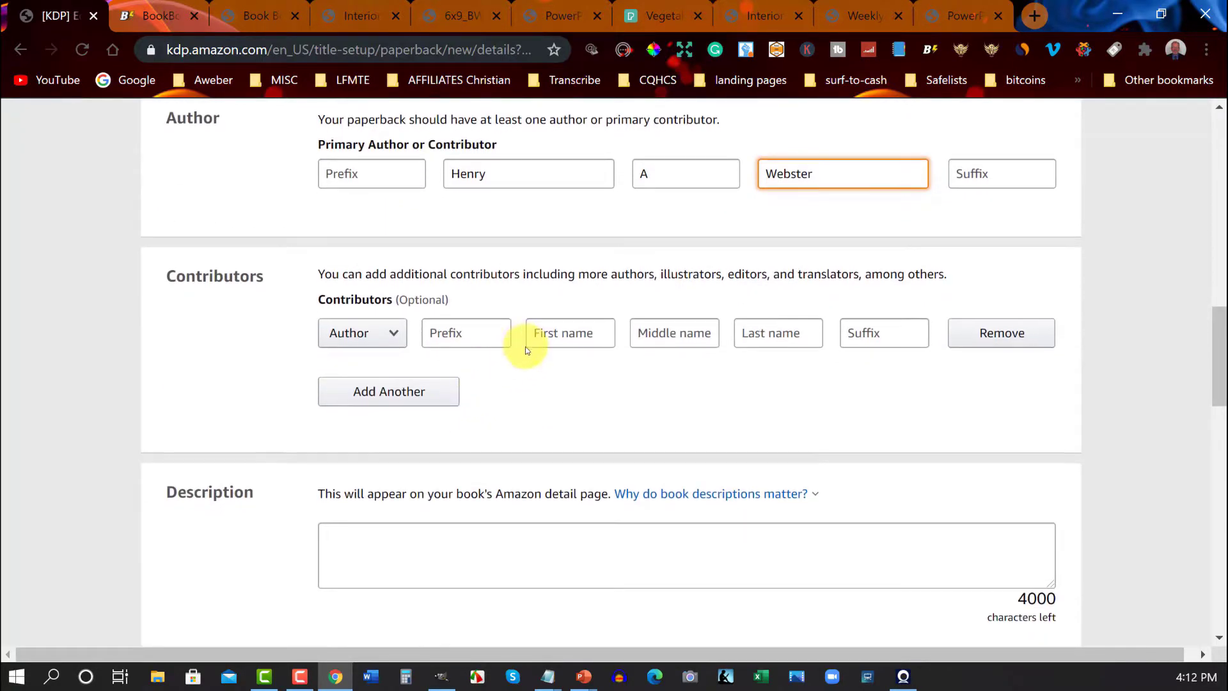
scroll(524, 347, "down", 3)
left_click(434, 353)
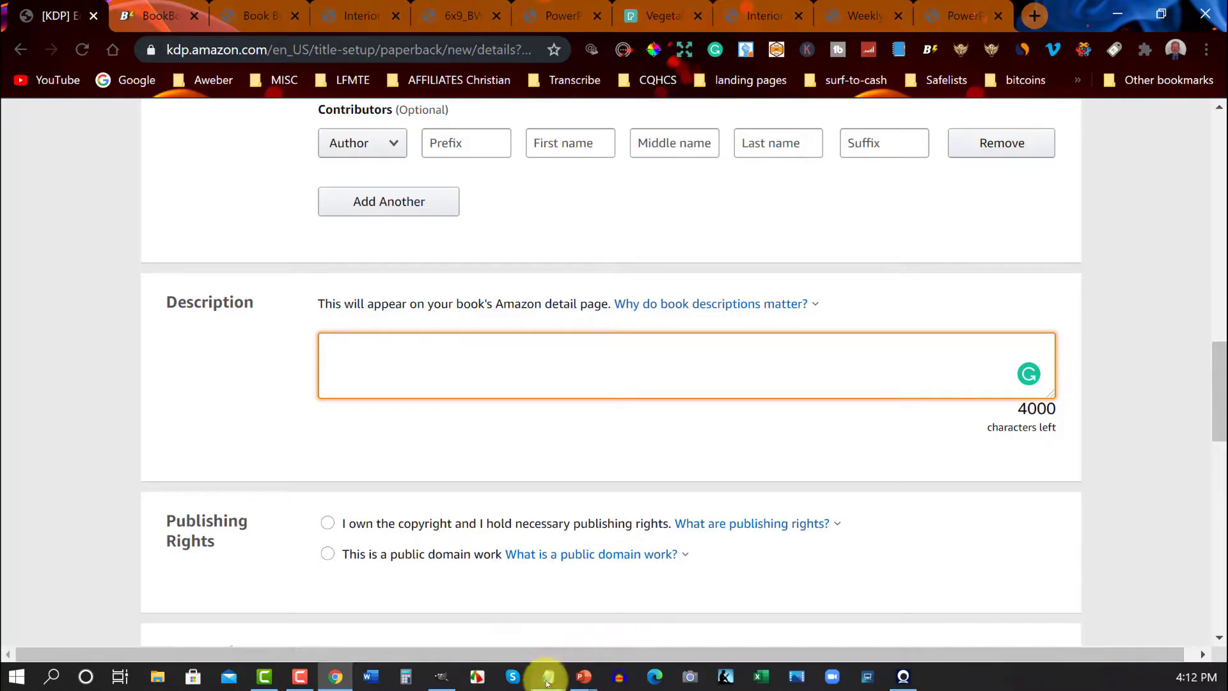
mouse_move(547, 682)
left_click(699, 619)
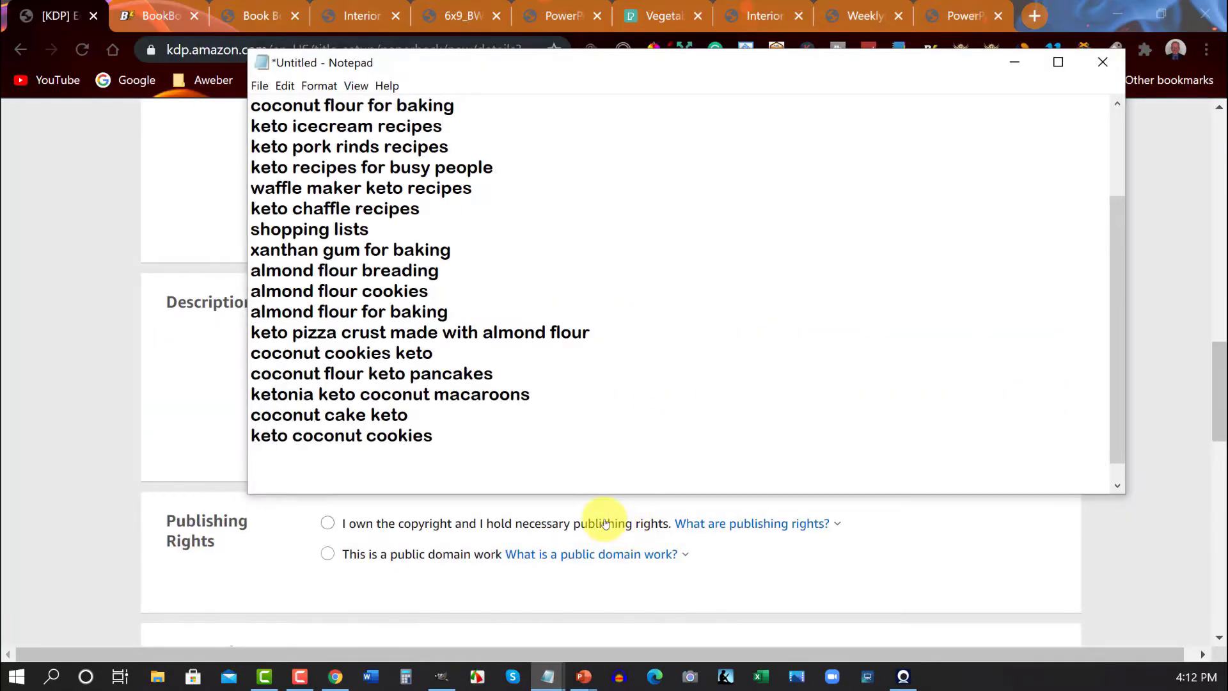
scroll(687, 230, "up", 2)
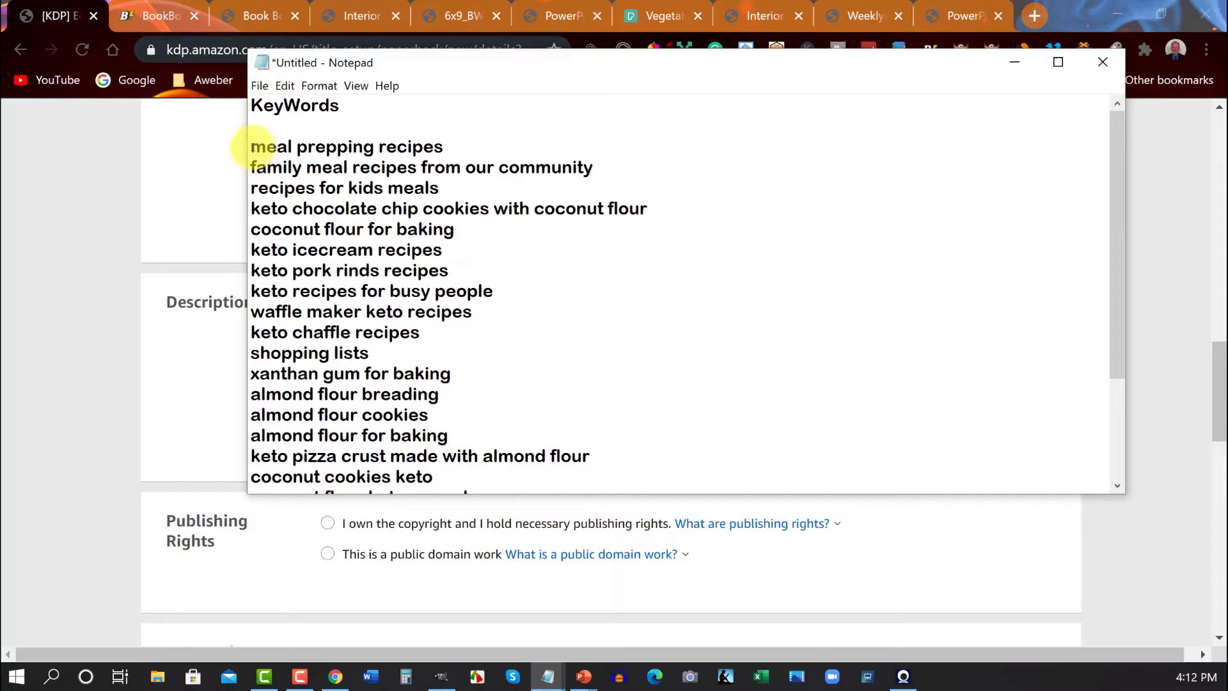
left_click_drag(251, 147, 663, 264)
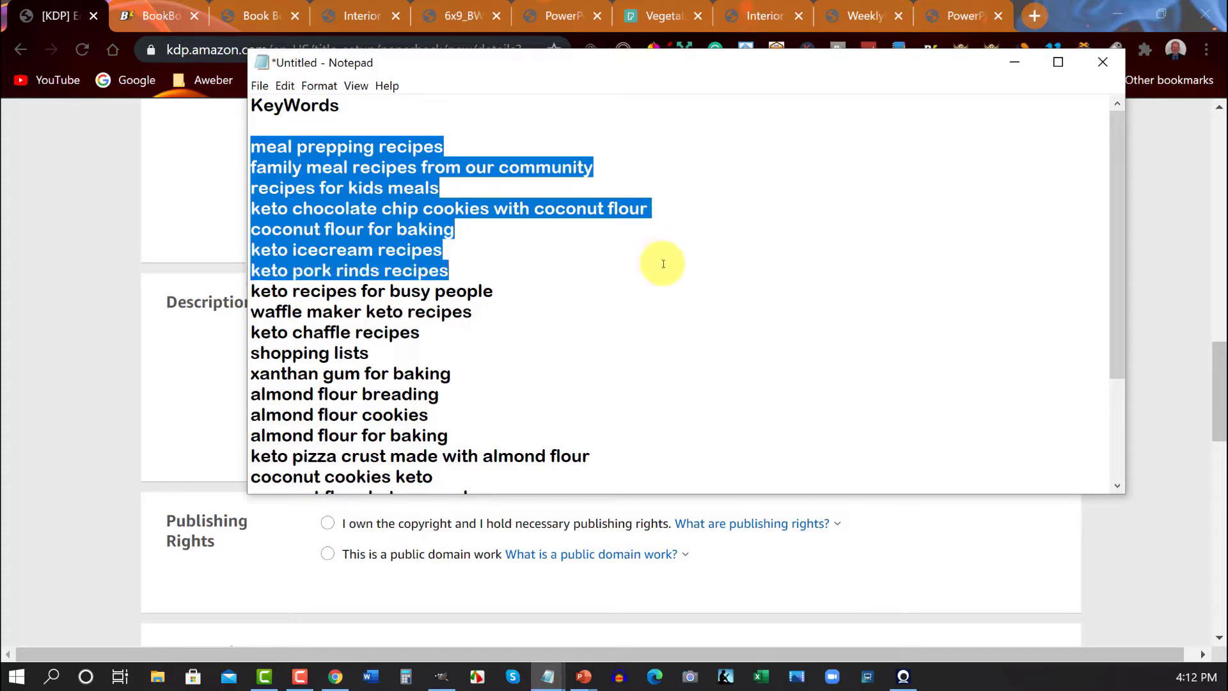
right_click(322, 195)
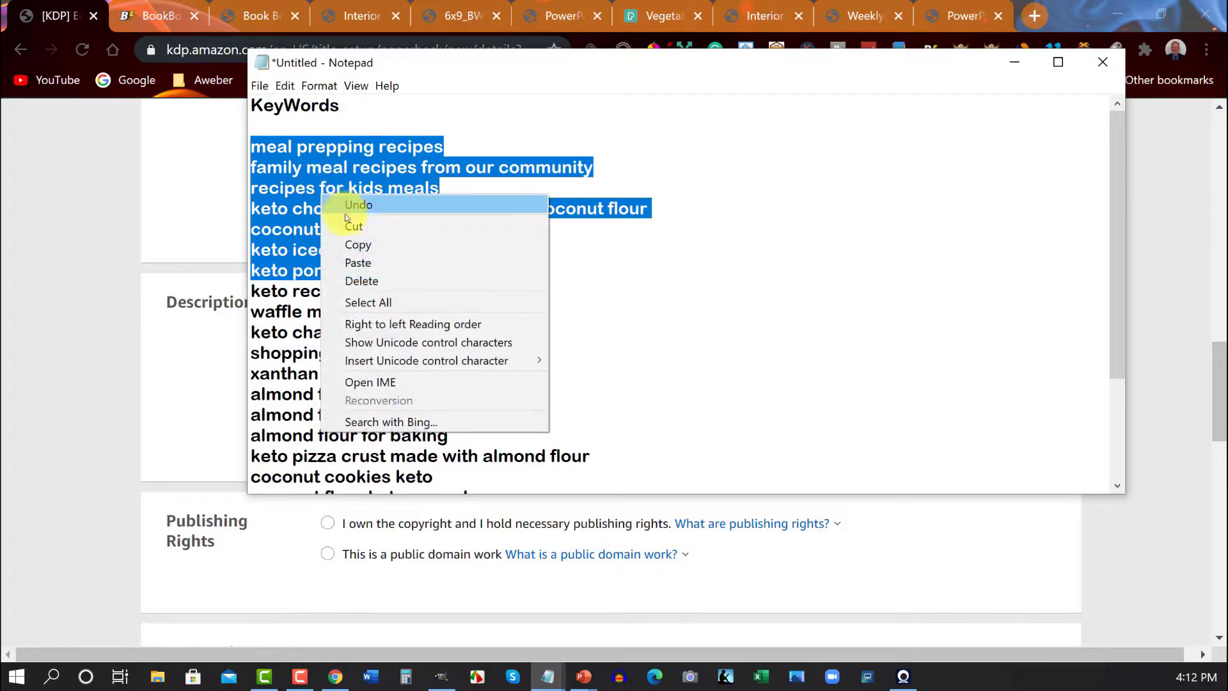
left_click(356, 245)
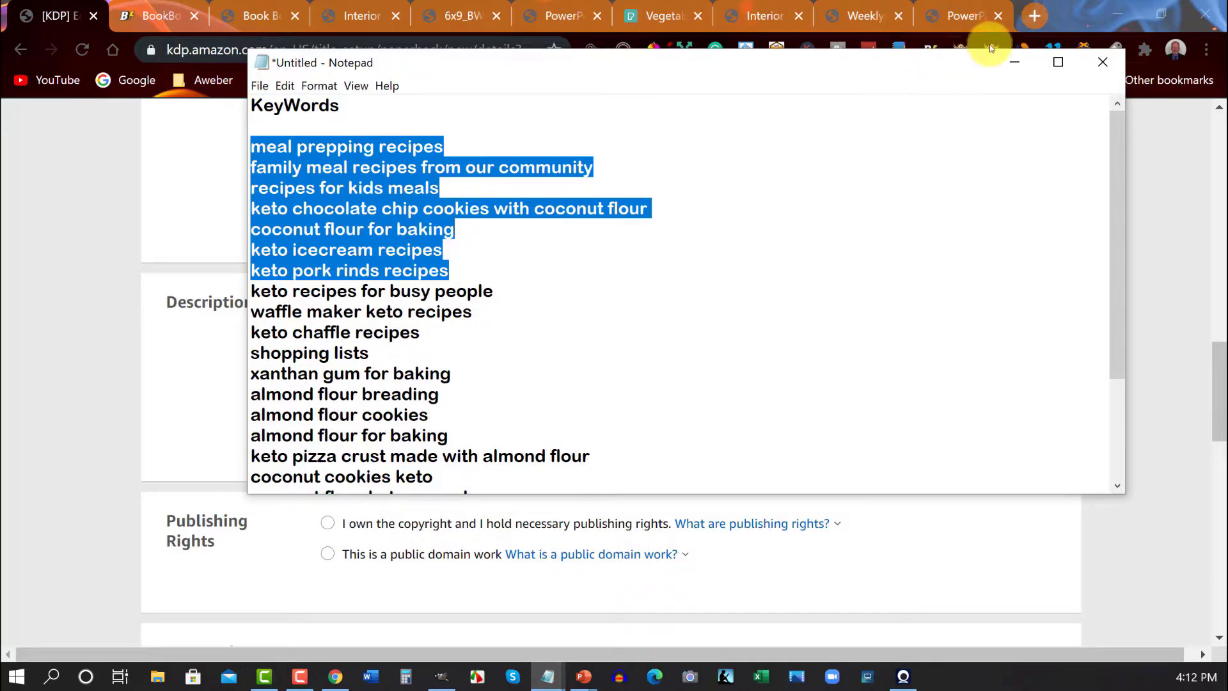
left_click(1014, 62)
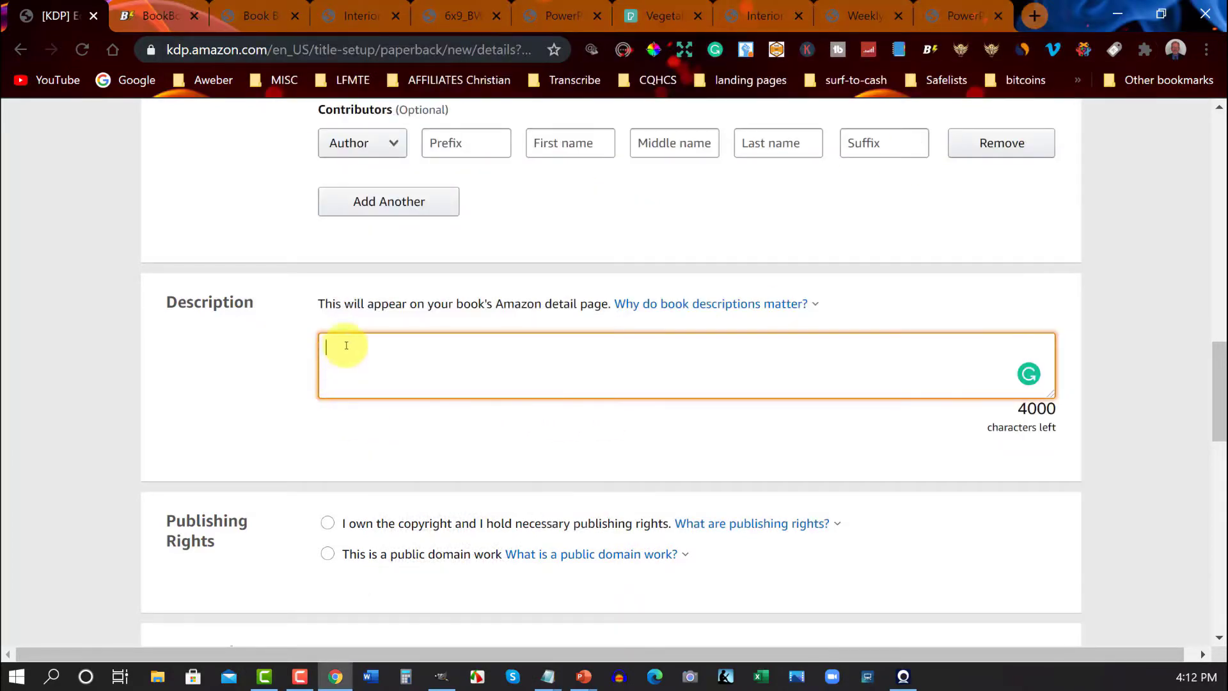
key("ctrl+v")
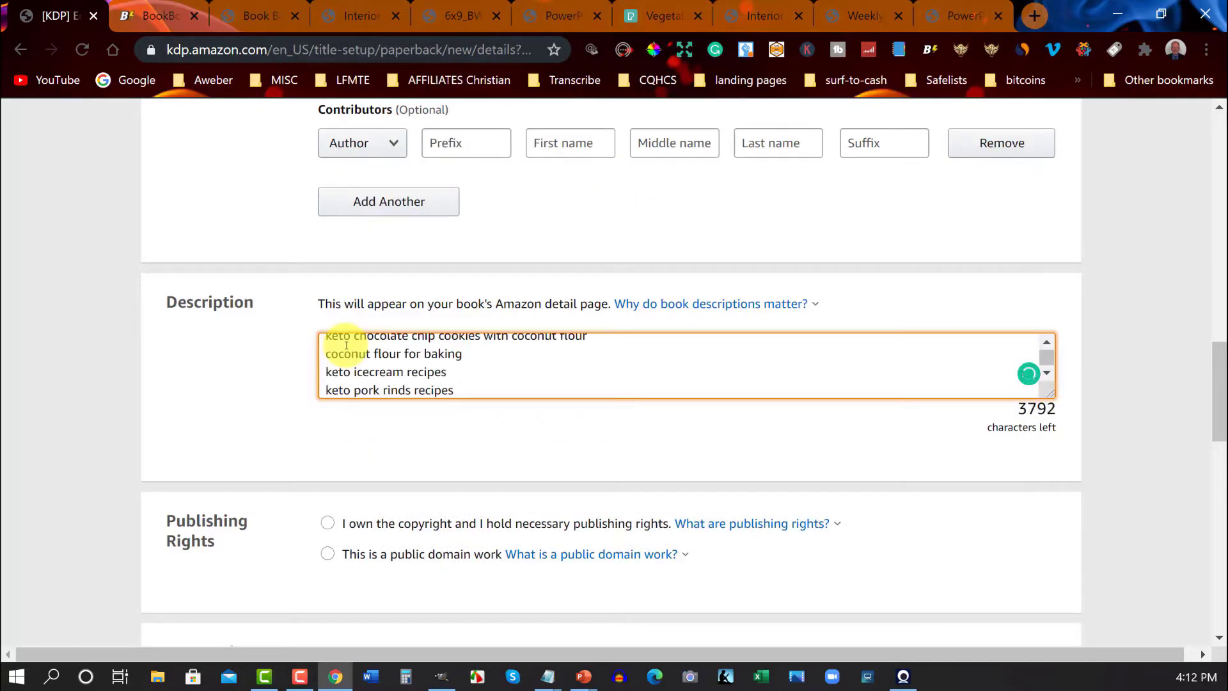
Insert "Treat Your family to these amazing keto" before "meal prepping recipes" at the start of the description.
scroll(346, 346, "up", 3)
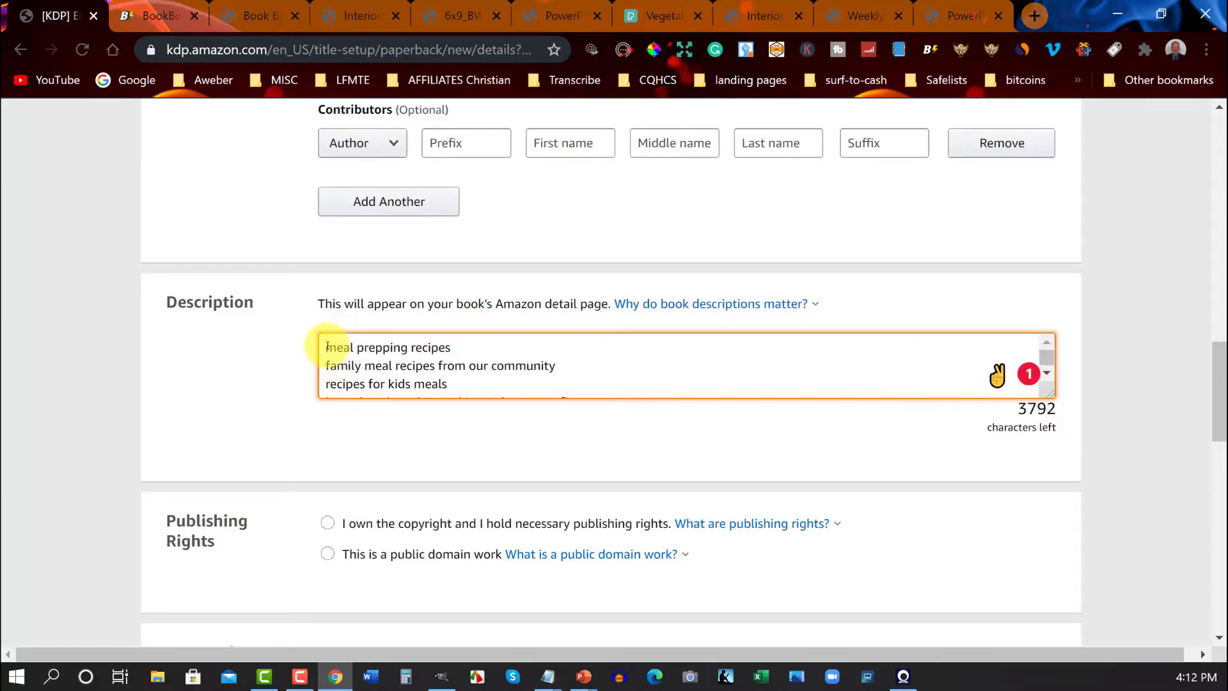
left_click(326, 347)
type("Treat ")
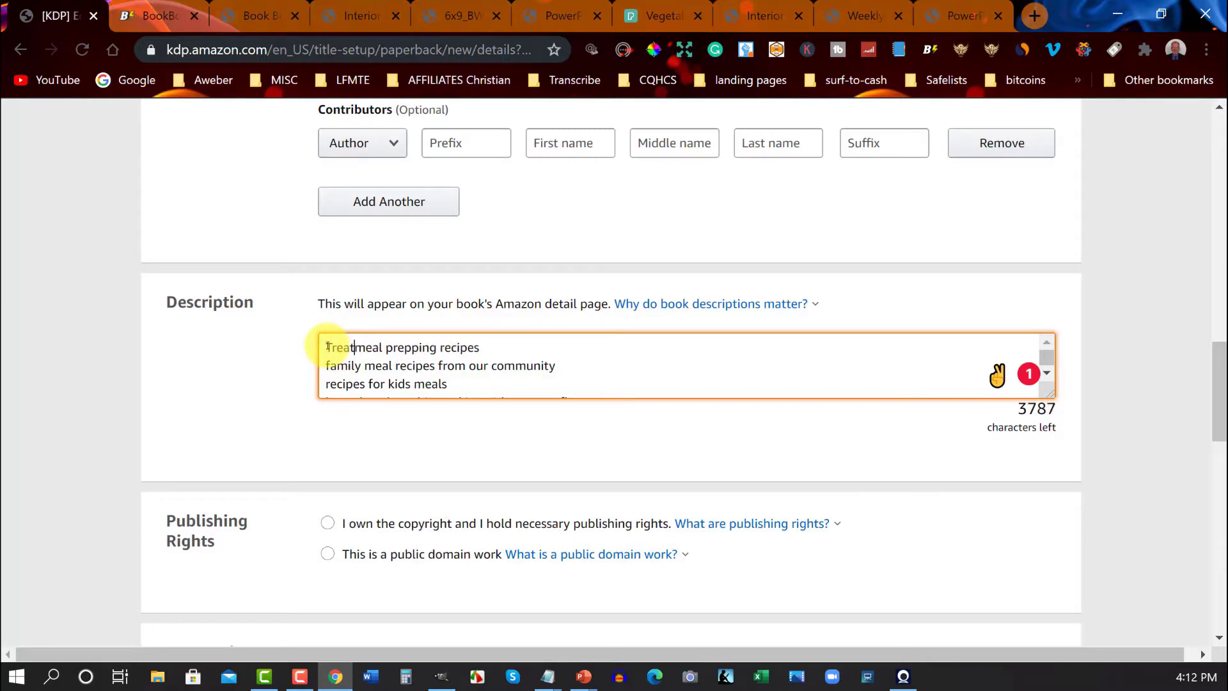
type("Your ")
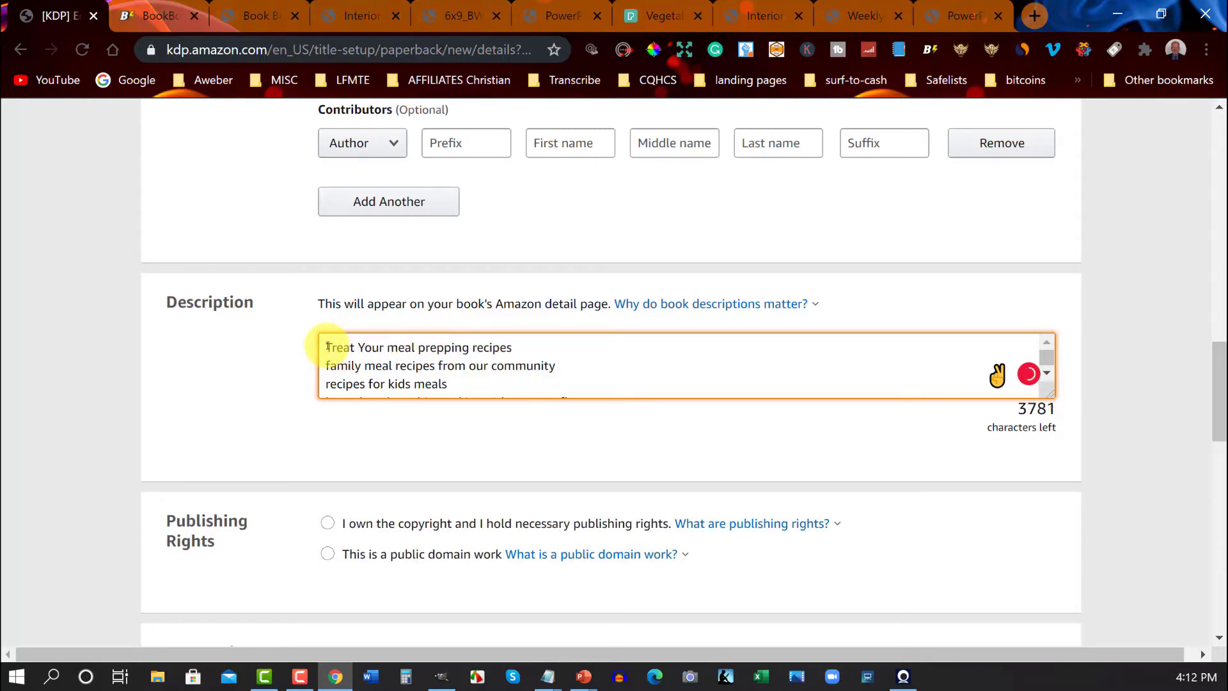
type("family ")
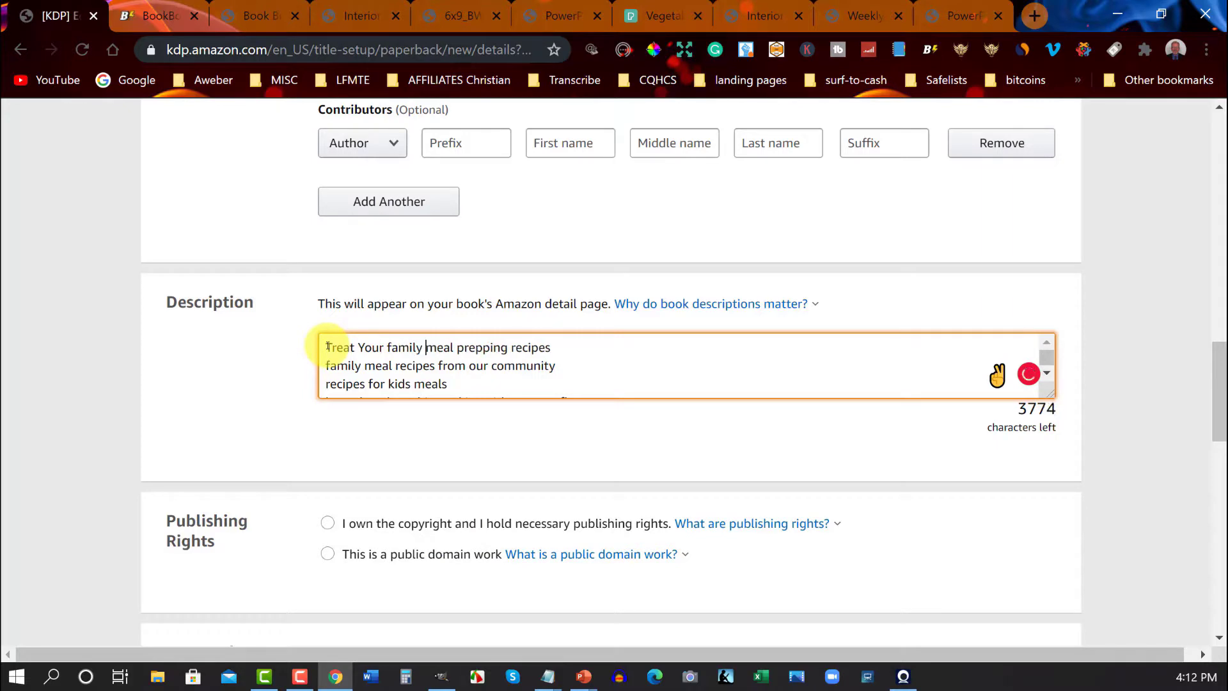
type("to the")
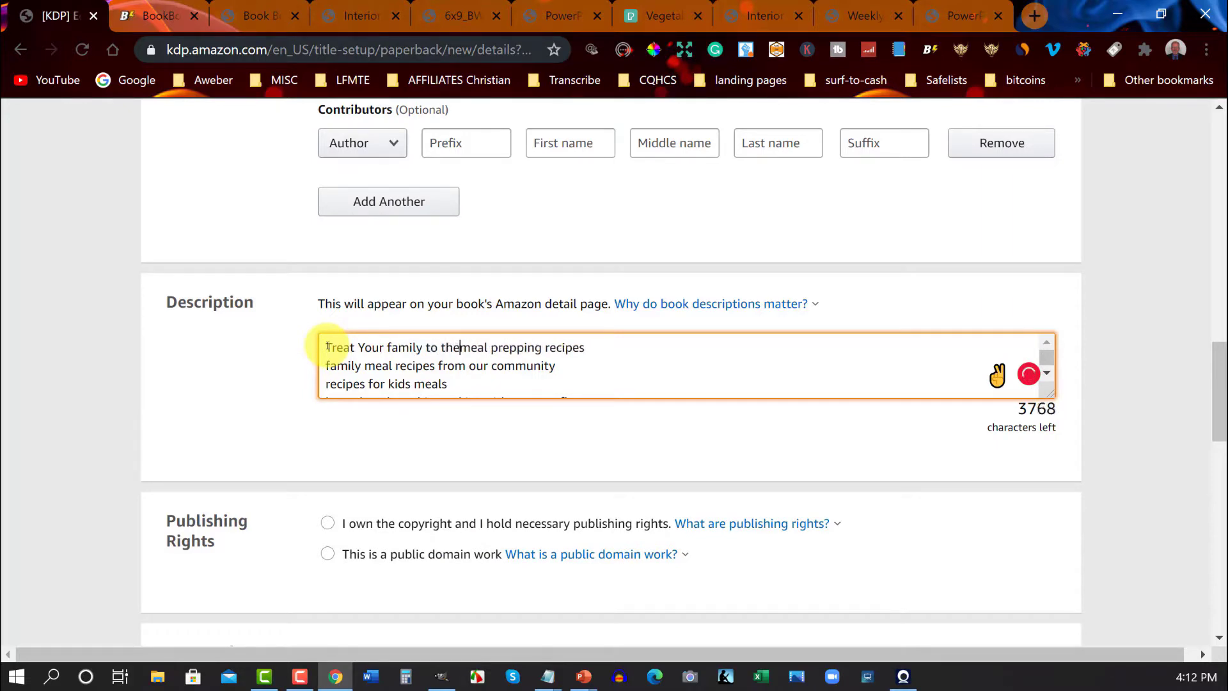
type("se ama")
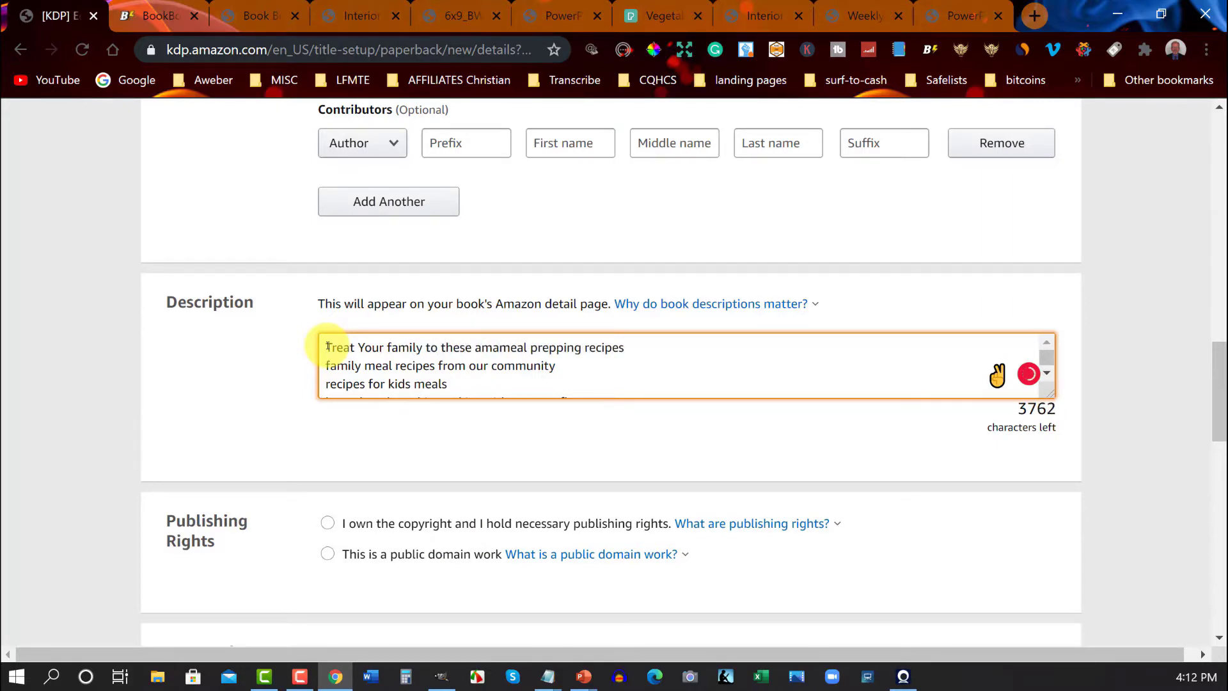
type("zing keto")
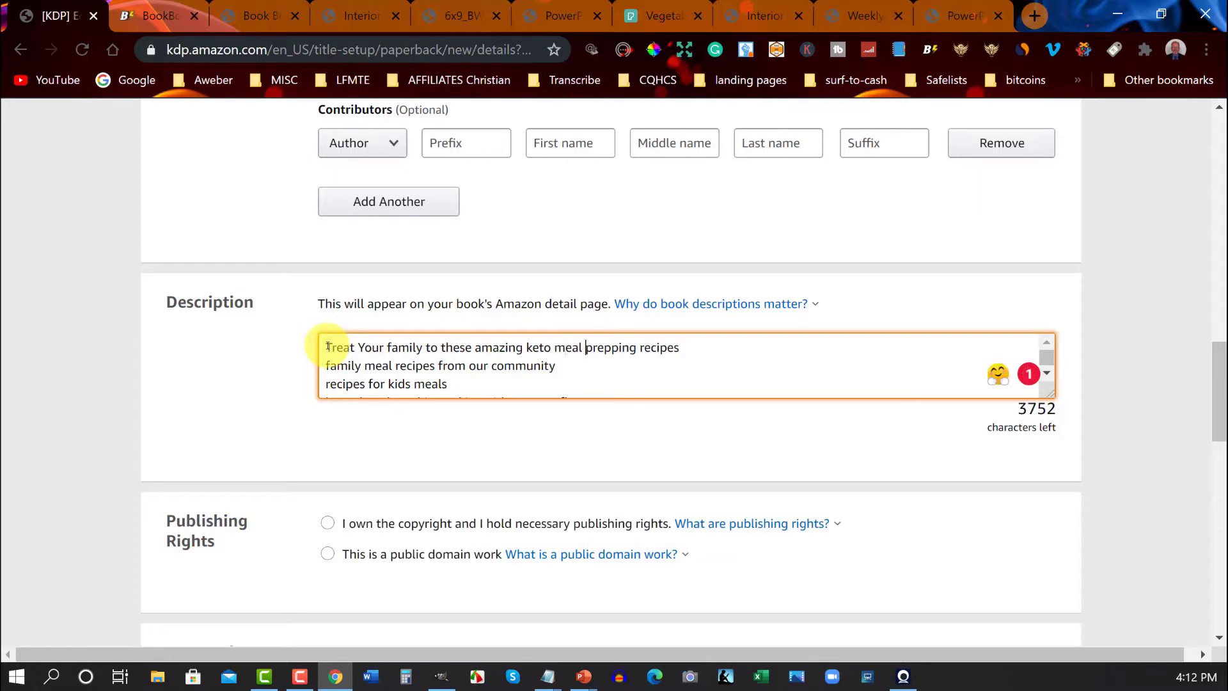
Continue the first line with "Why not make a list of keto recipes that you know your family will love" and sentences on kids' recipes and coconut flour baking.
key("Right")
key("Right")
key("Right")
type(". Why not make a ")
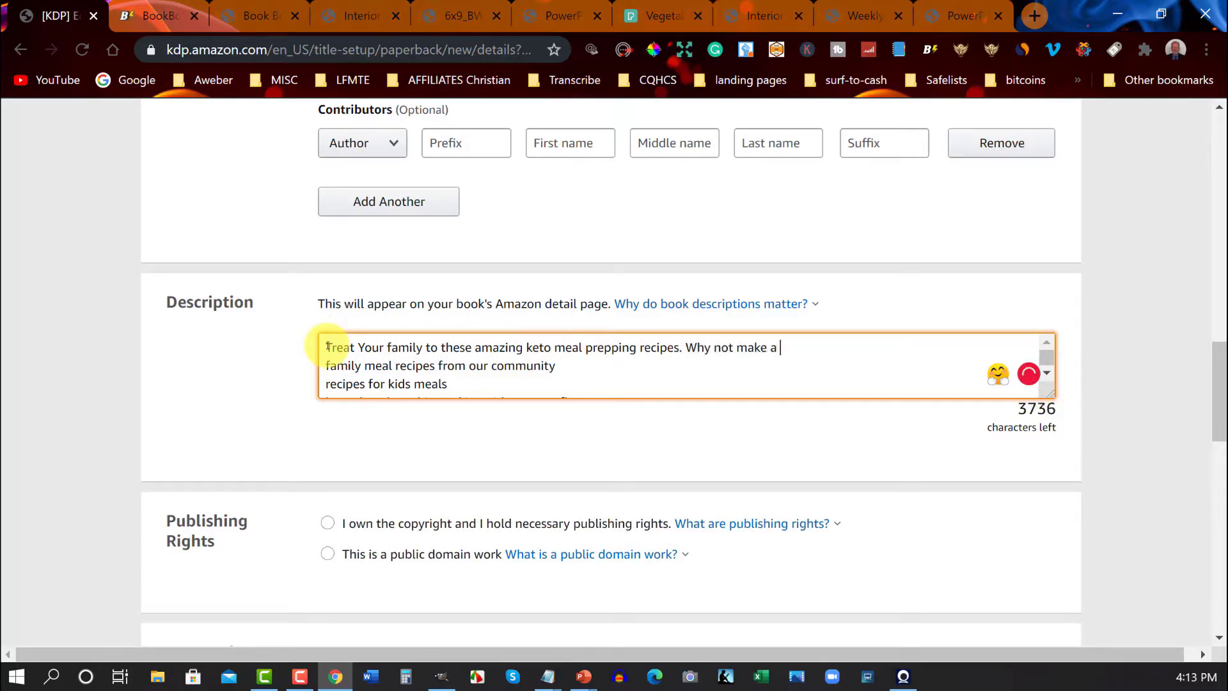
type("list of keto reci")
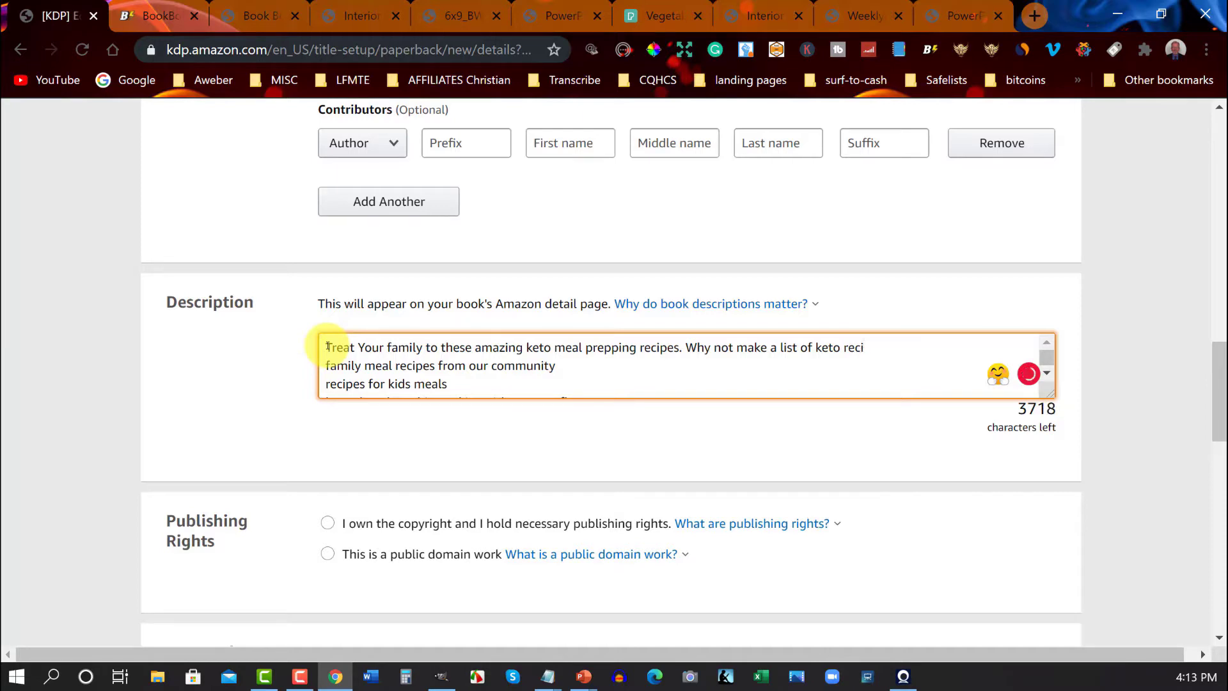
type("pes ")
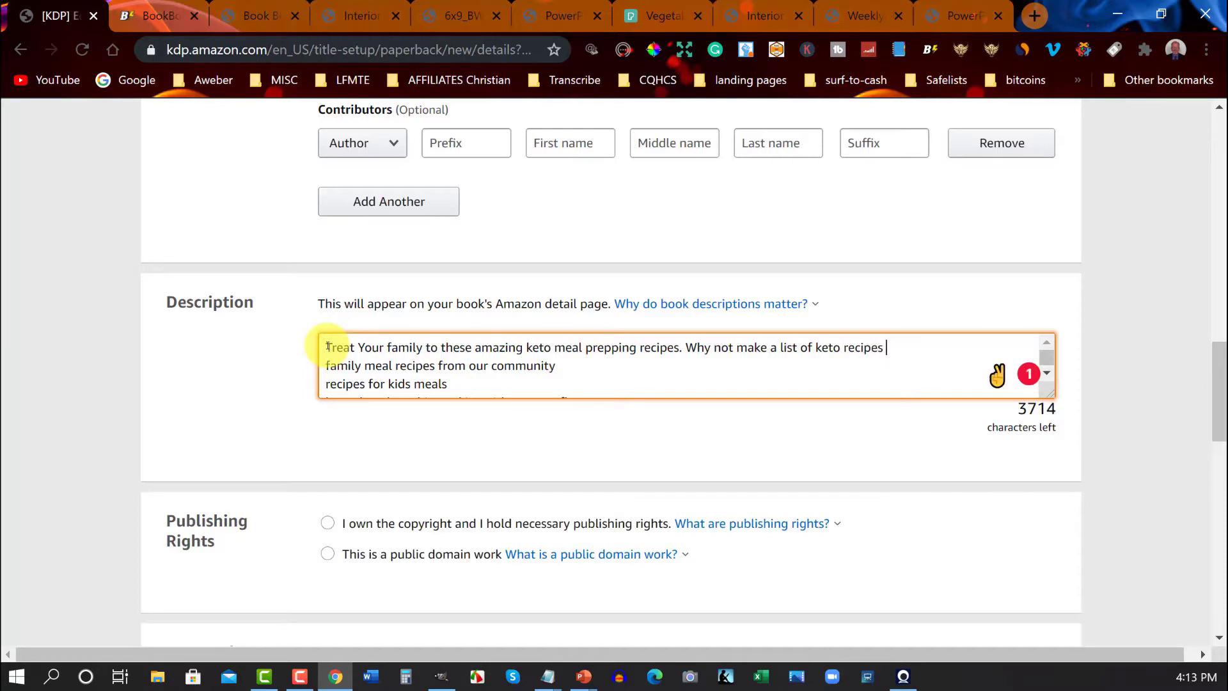
type("that you know your ")
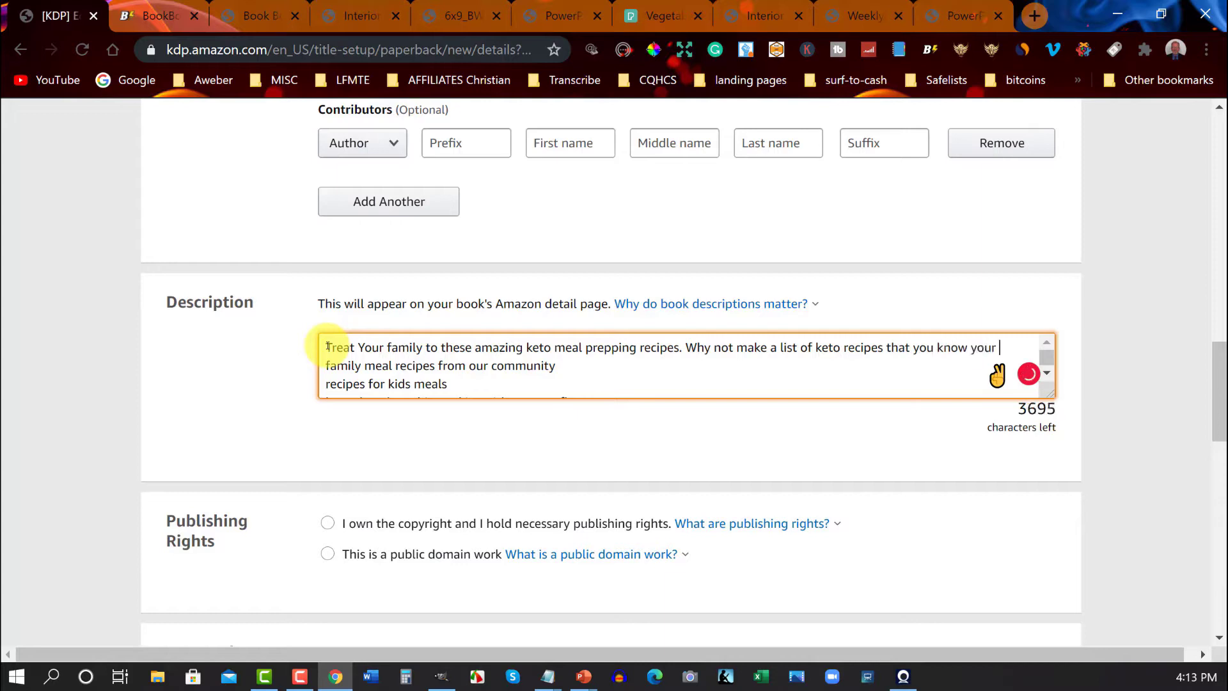
type("family wil")
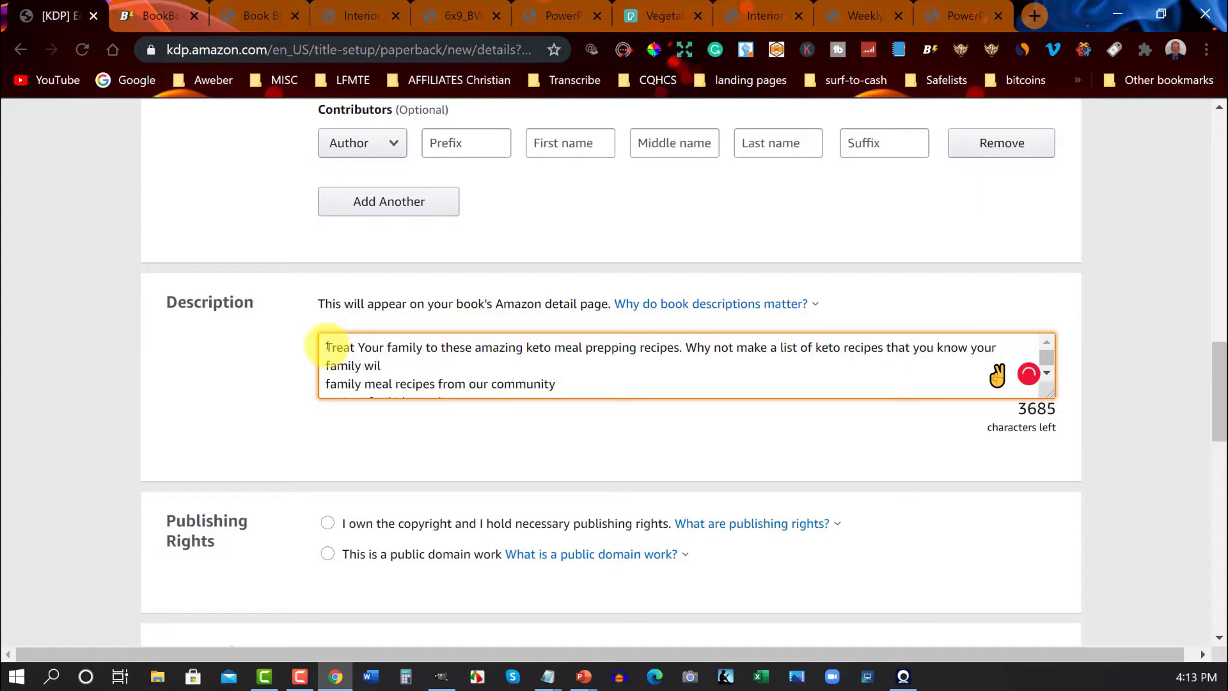
type("l love")
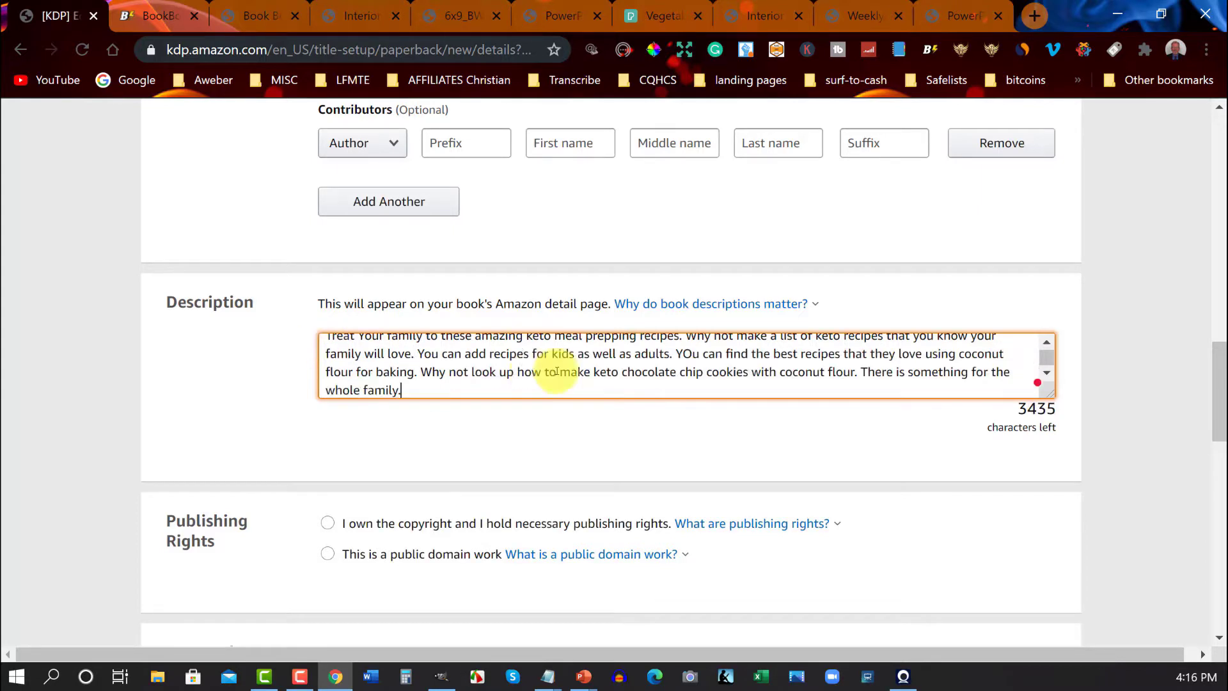
scroll(485, 366, "down", 2)
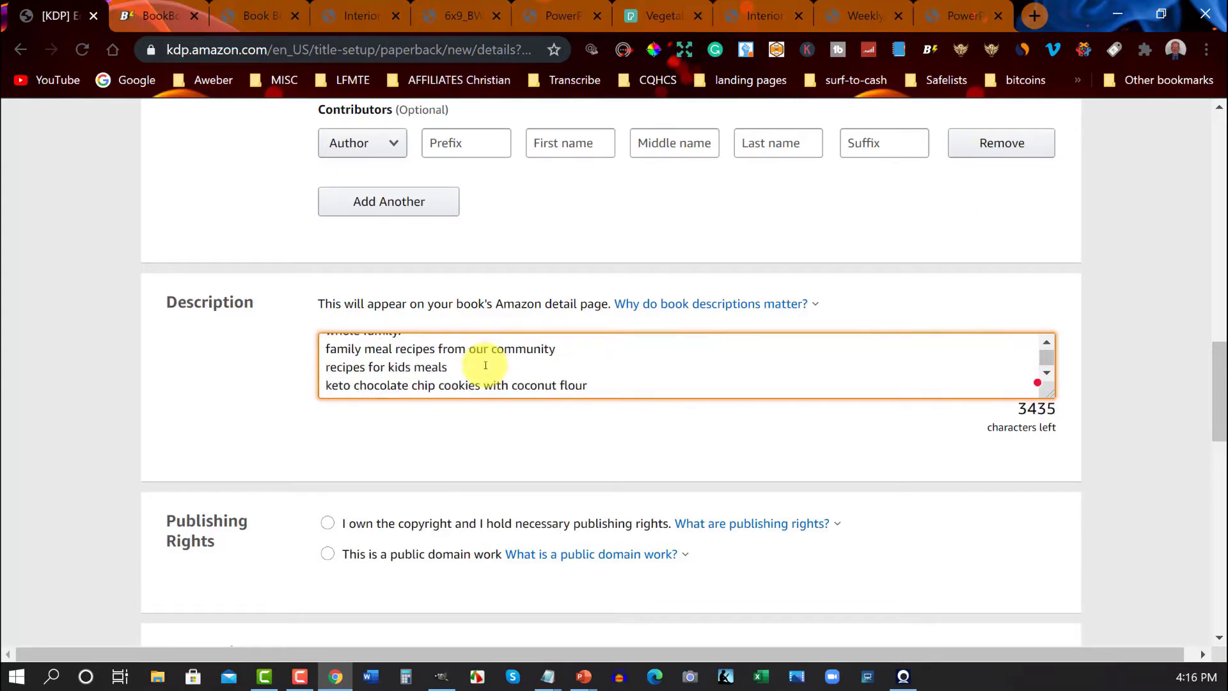
End the description with "Having your families favorite keto recipes handy will make your life so much easier." and delete the leftover keyword lines after it.
scroll(486, 366, "down", 1)
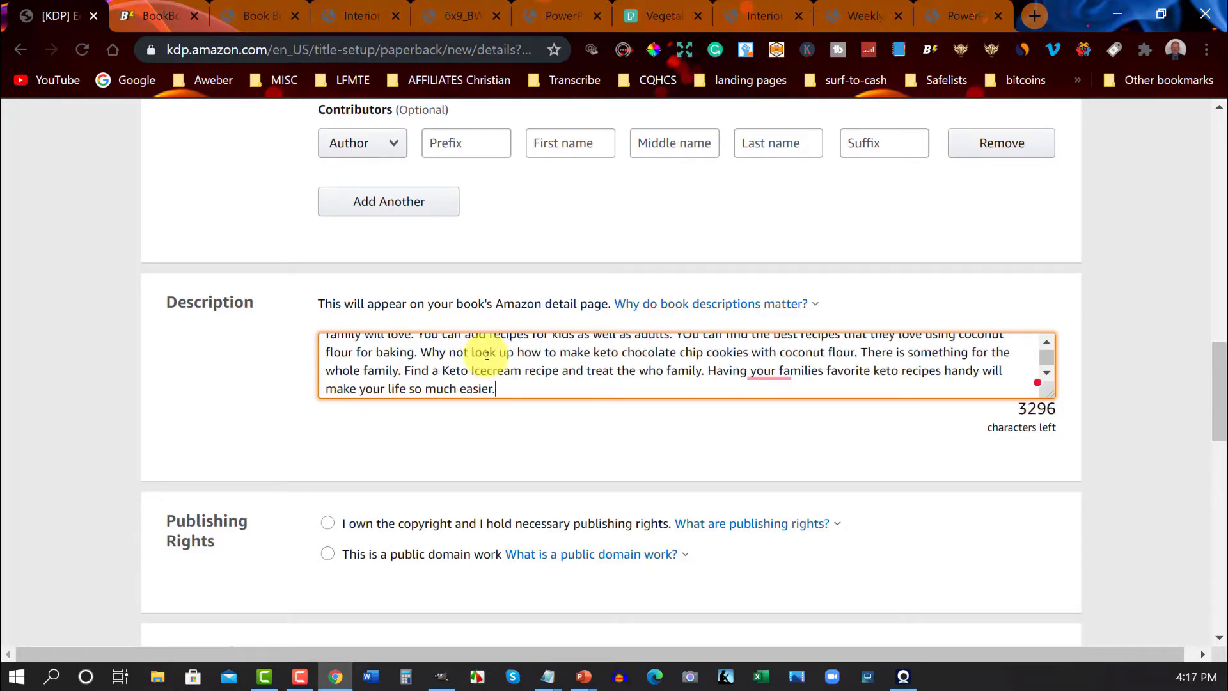
key("Delete")
key("Delete")
key("Delete")
key("Delete")
key("Delete")
key("Delete")
key("Delete")
key("Delete")
key("Delete")
key("Delete")
key("Delete")
key("Delete")
key("Delete")
key("Delete")
key("Delete")
key("Delete")
key("Delete")
key("Delete")
key("Delete")
key("Delete")
key("Delete")
key("Delete")
key("Delete")
key("Delete")
key("Delete")
key("Delete")
key("Delete")
key("Delete")
key("Delete")
key("Delete")
key("Delete")
key("Delete")
key("Delete")
key("Delete")
key("Delete")
key("Delete")
key("Delete")
key("Delete")
key("Delete")
key("Delete")
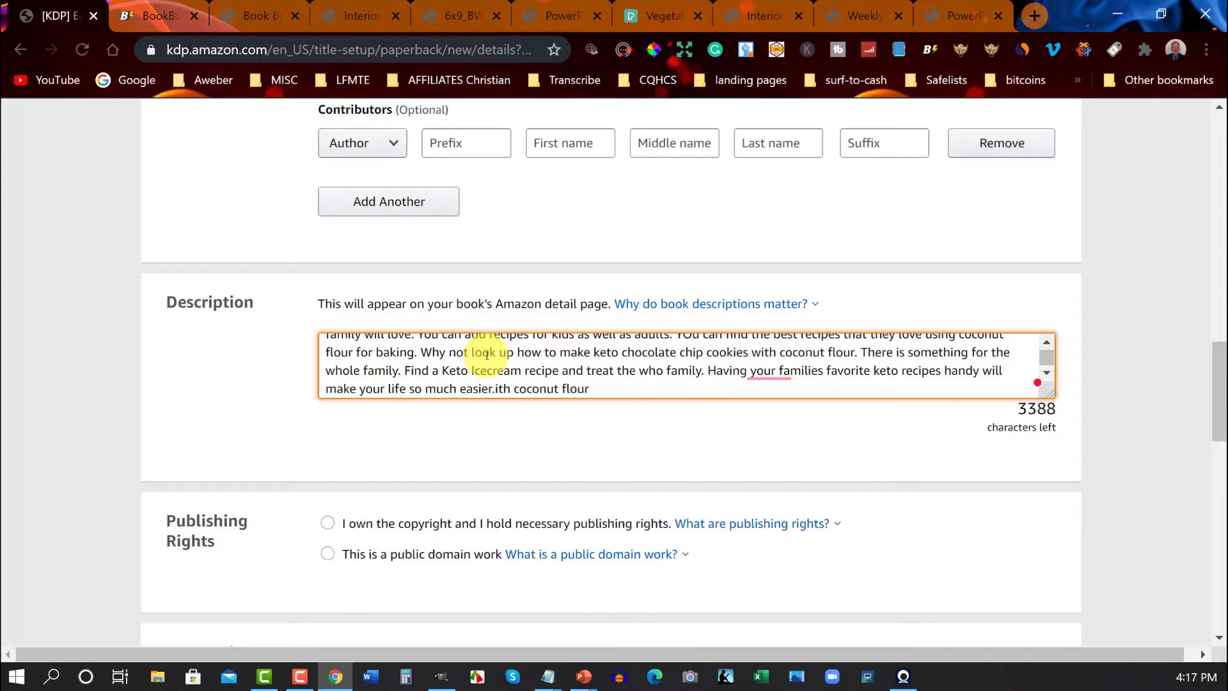
key("Delete")
key("Delete")
key("Delete")
key("Delete")
key("Delete")
key("Delete")
key("Delete")
key("Delete")
key("Delete")
key("Delete")
key("Delete")
key("Delete")
key("Delete")
key("Delete")
key("Delete")
key("Delete")
key("Delete")
key("Delete")
key("Delete")
key("Delete")
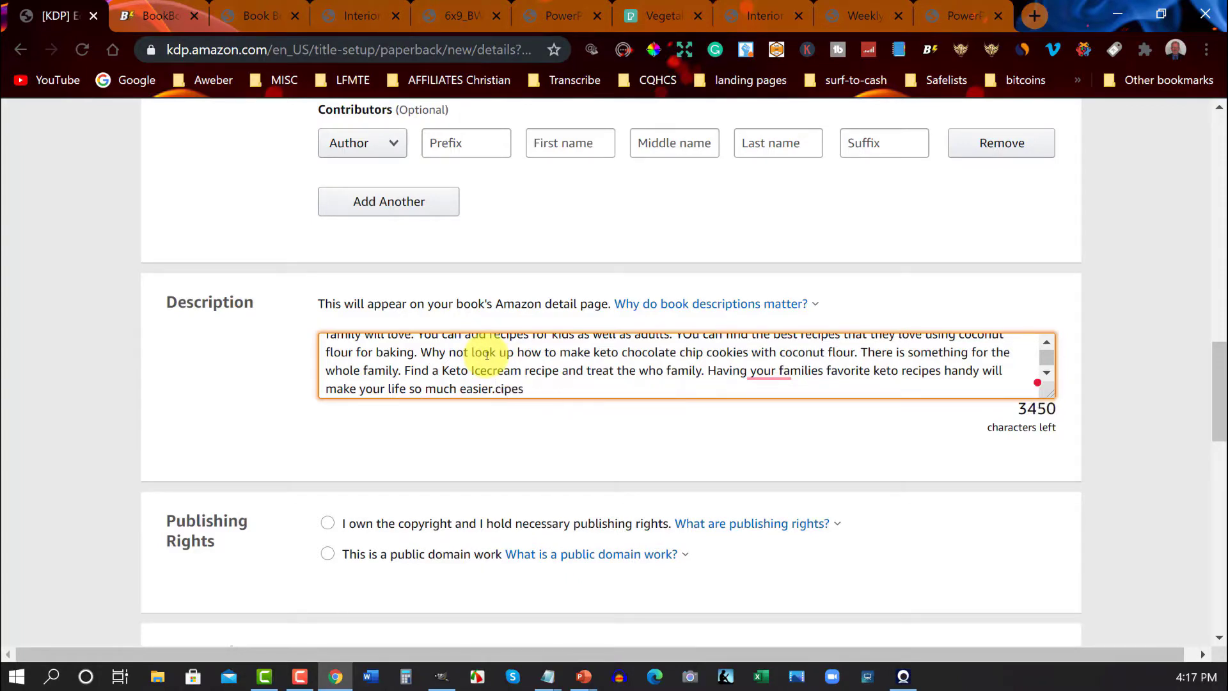
key("Delete")
key("Delete")
key("Delete")
key("Delete")
key("Delete")
key("Delete")
key("Delete")
key("Delete")
key("Delete")
key("Delete")
key("Delete")
key("Delete")
key("Delete")
key("Delete")
key("Delete")
key("Delete")
key("Delete")
key("Delete")
key("Delete")
key("Delete")
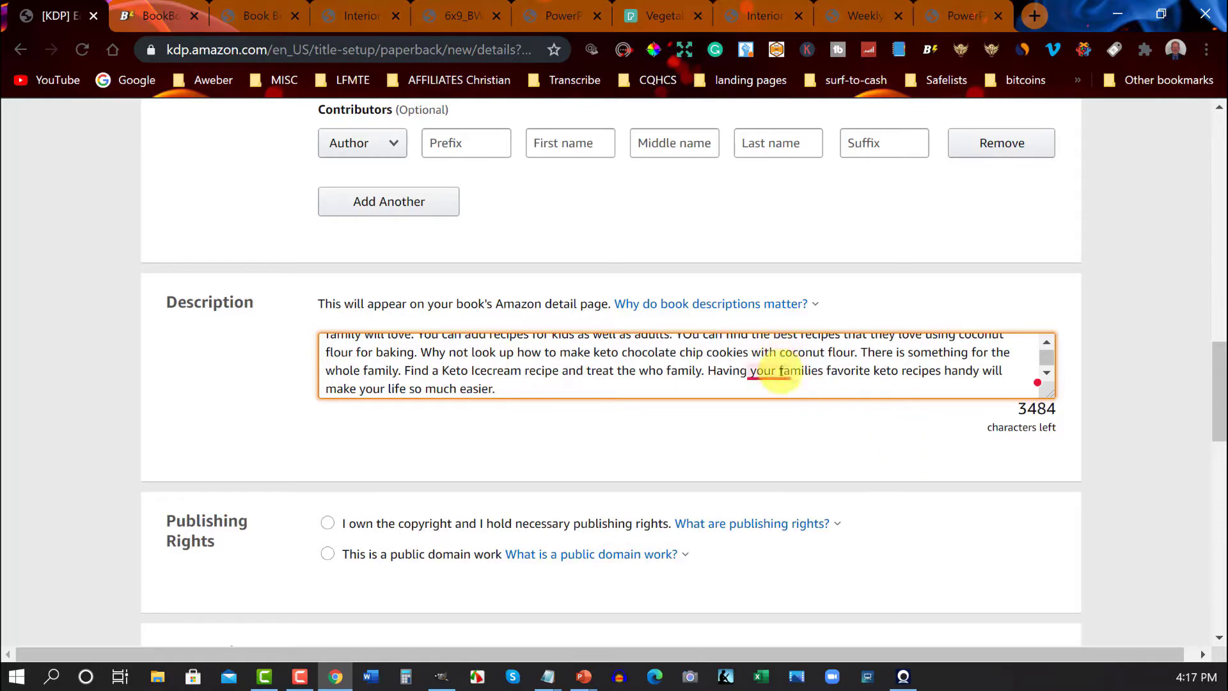
Accept the spelling correction "favourite" in the description and declare owning the copyright and necessary publishing rights.
mouse_move(774, 373)
left_click(781, 419)
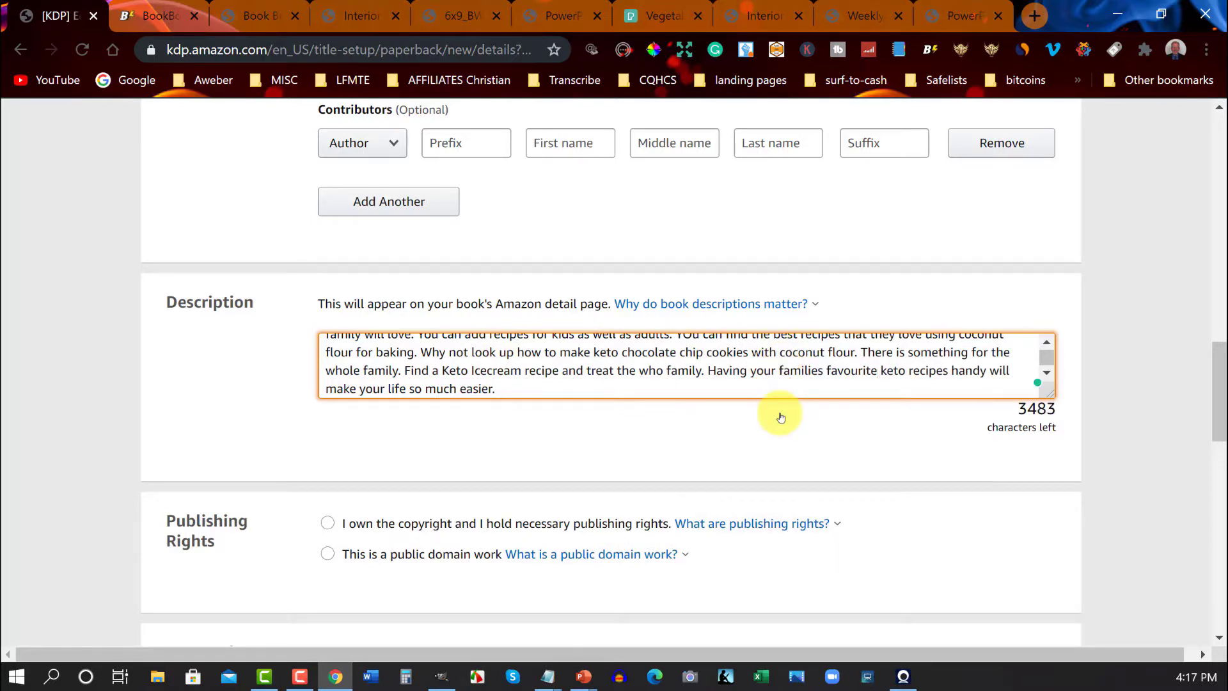
left_click(328, 525)
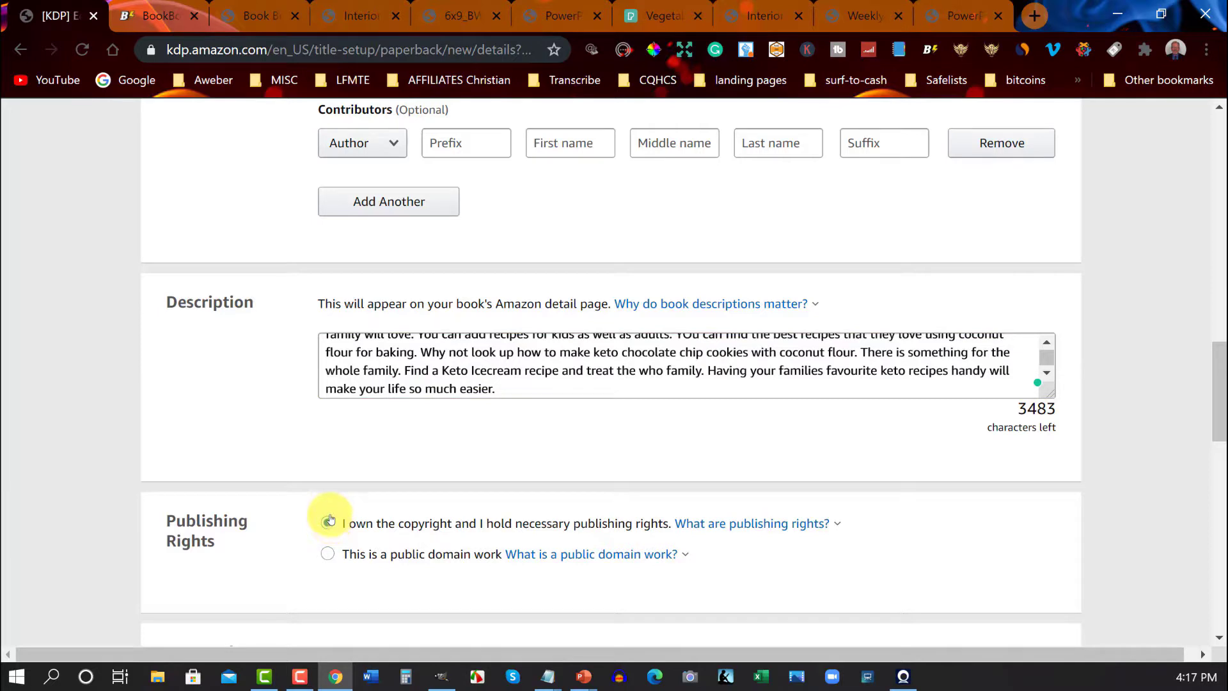
Copy the Notepad lines from "keto recipes for busy people" through "keto chaffle recipes" and paste them into the first keyword field.
scroll(329, 519, "down", 3)
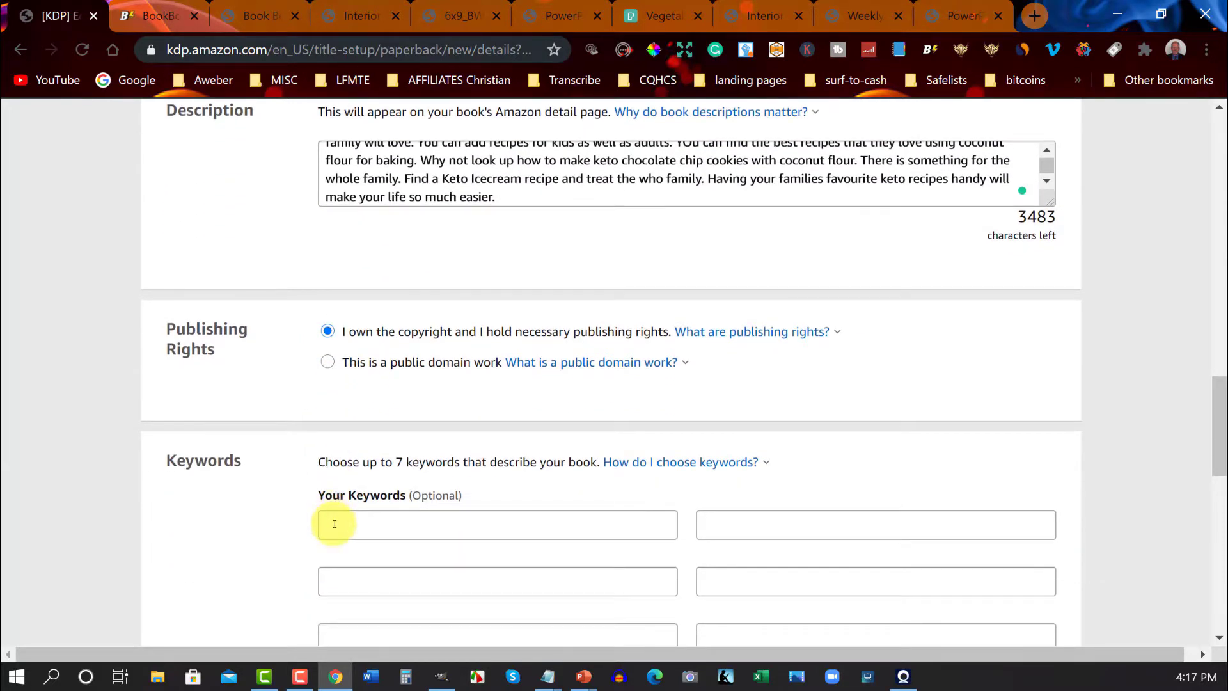
left_click(333, 522)
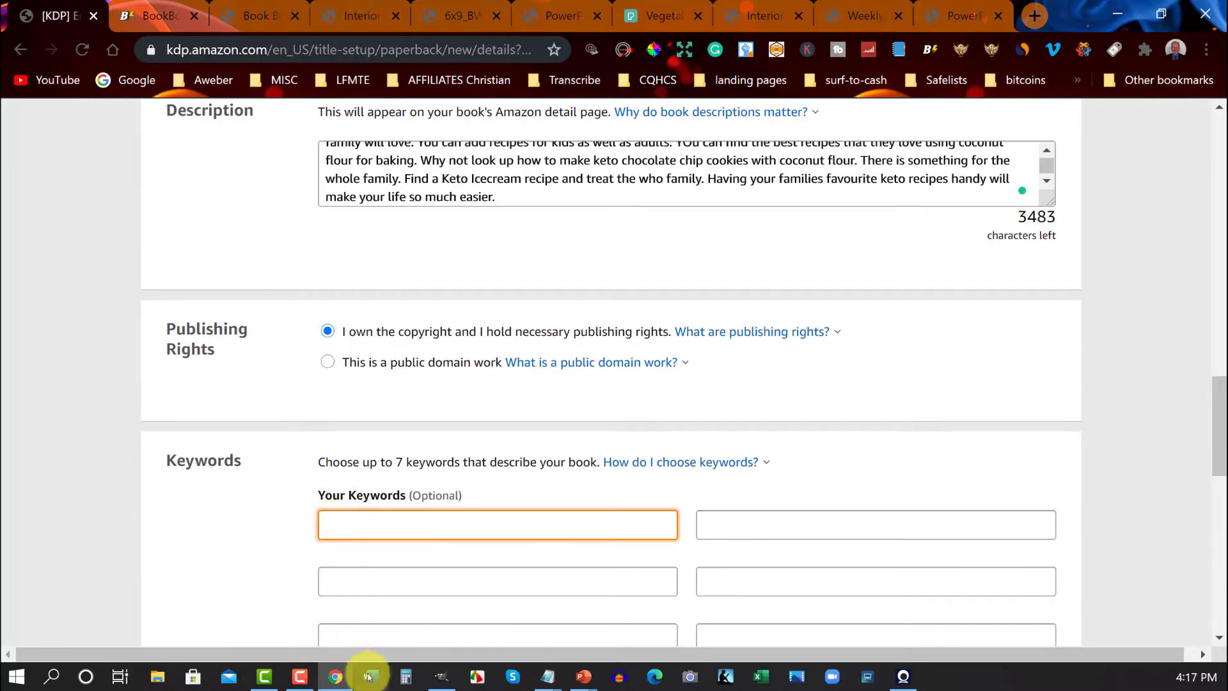
mouse_move(549, 676)
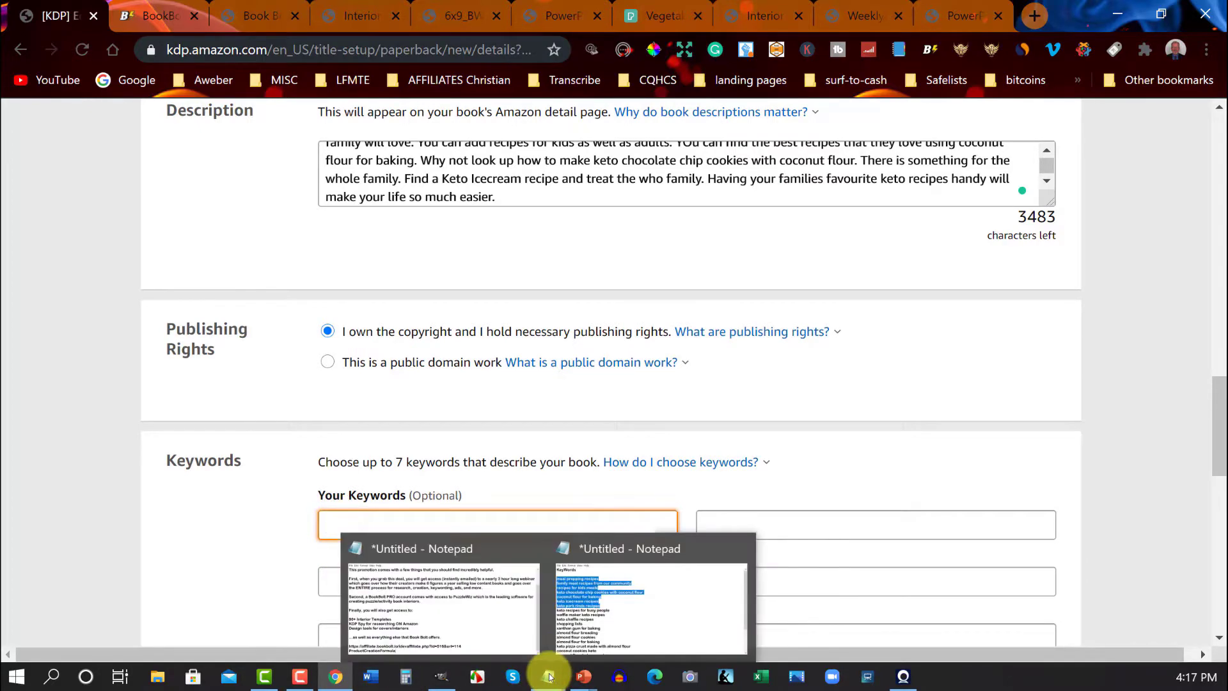
left_click(574, 603)
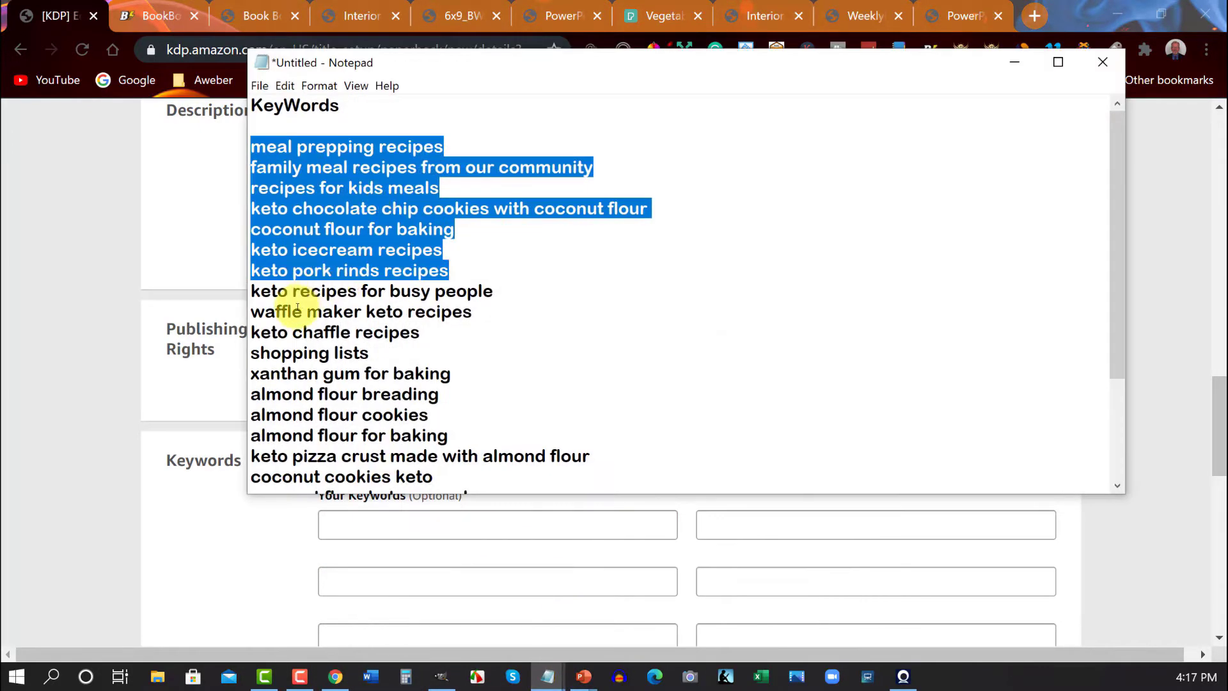
left_click(252, 291)
left_click_drag(252, 291, 424, 326)
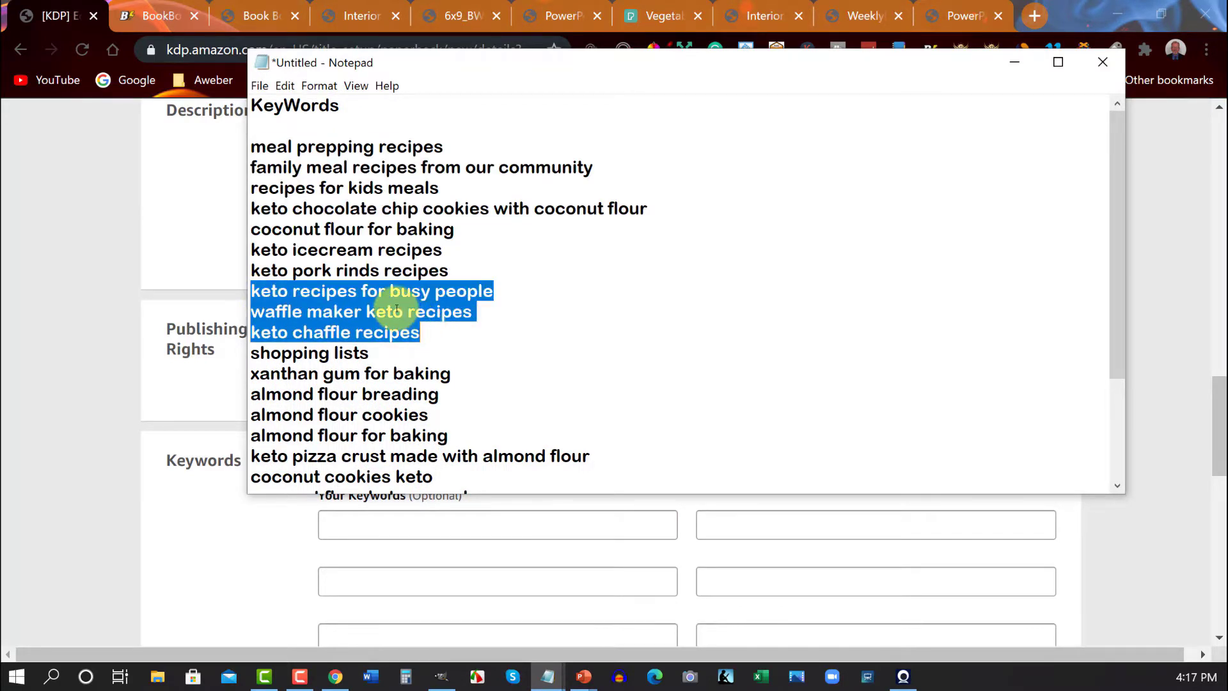
right_click(397, 309)
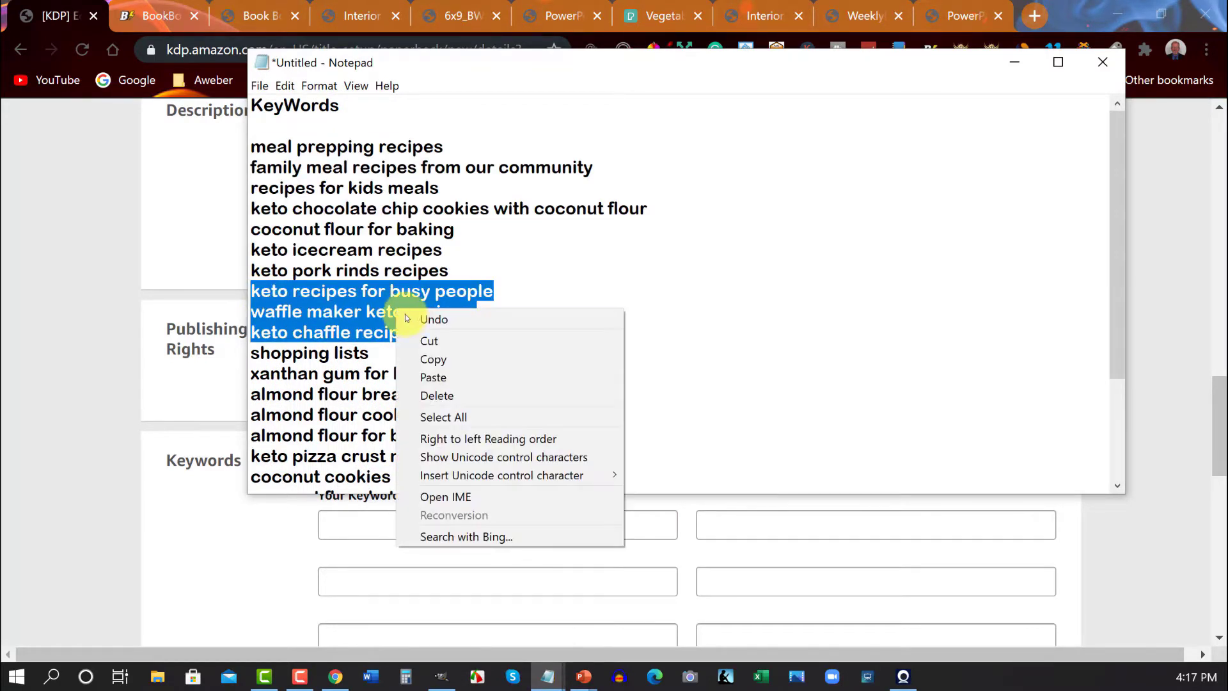
left_click(433, 361)
left_click(353, 519)
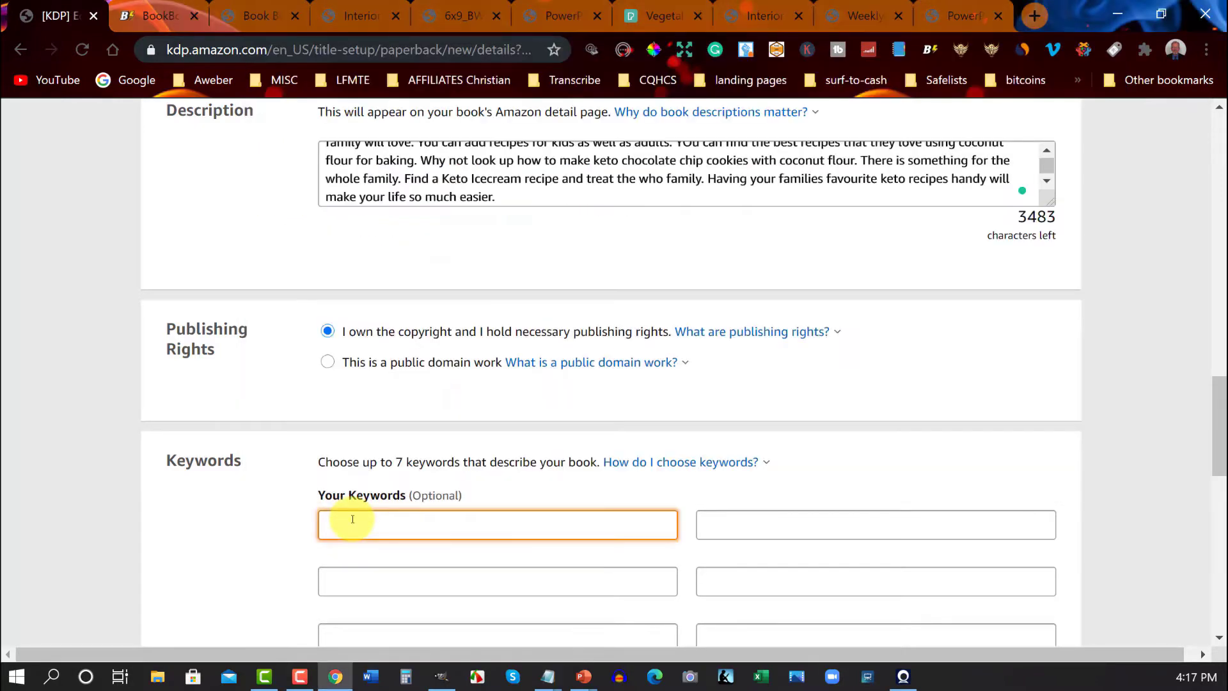
key("ctrl+v")
left_click(343, 579)
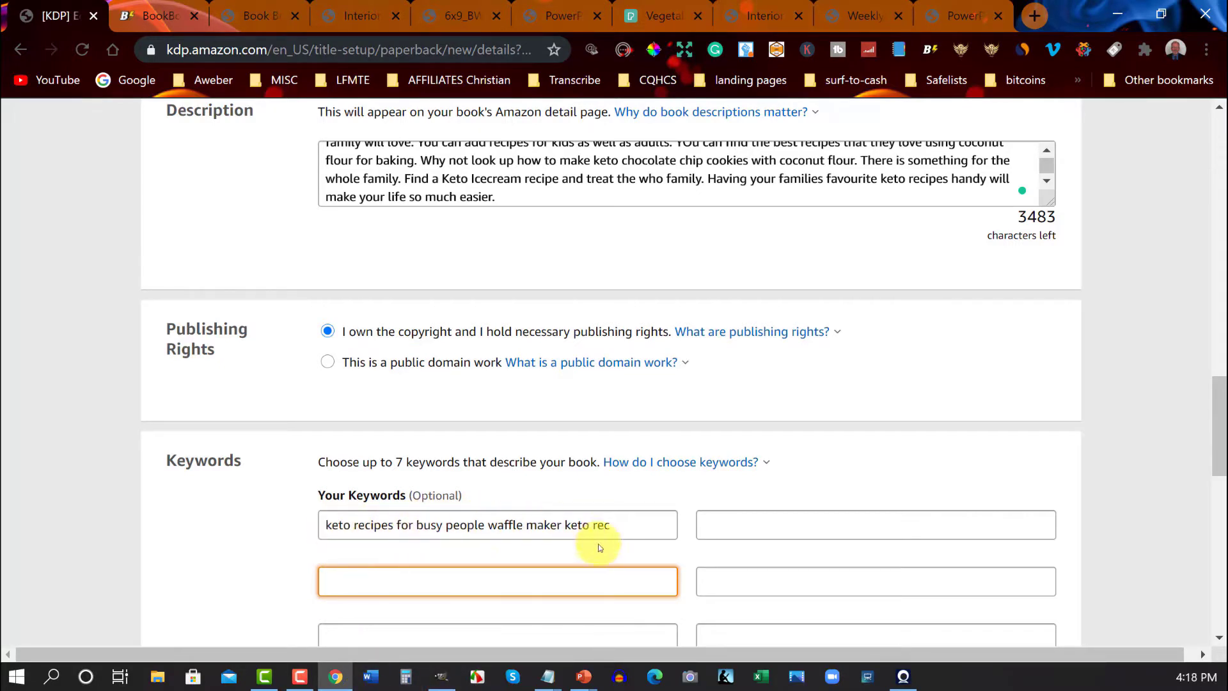
Remove the cut-off "rec" so the first keyword reads "keto recipes for busy people waffle maker keto".
left_click(612, 525)
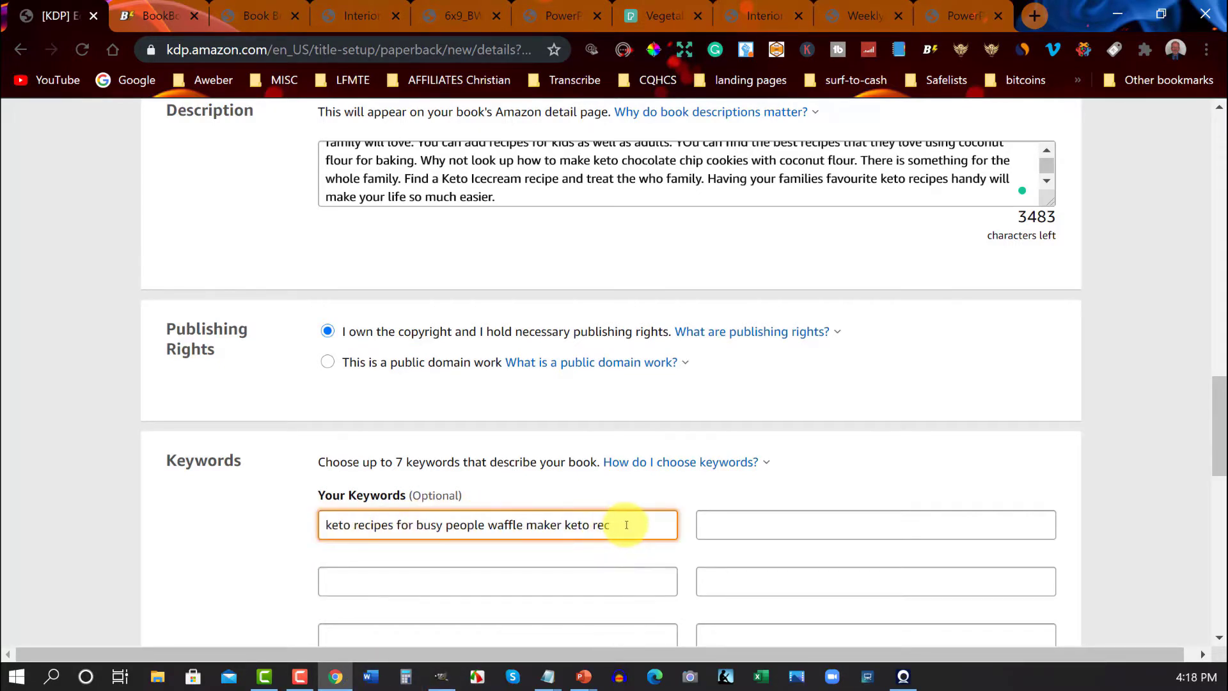
key("Home")
key("Right")
key("Right")
key("Right")
key("Right")
key("Right")
key("Right")
key("Right")
key("Right")
key("Right")
key("Right")
key("Right")
key("Right")
key("Right")
key("Right")
key("Right")
key("Right")
key("Right")
key("Right")
key("Right")
key("Right")
key("BackSpace")
key("BackSpace")
key("BackSpace")
Copy the Notepad lines from "shopping lists" through "almond flour breading" and paste them into the keyword field below the first.
scroll(644, 499, "down", 2)
left_click(362, 485)
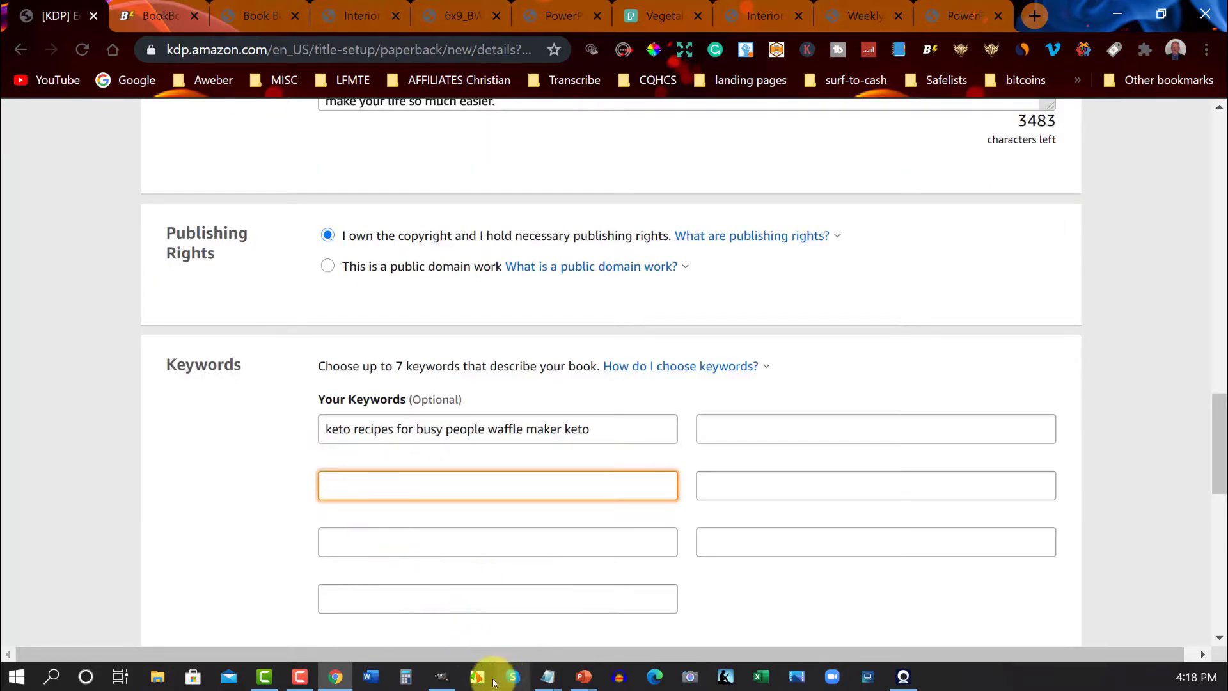
left_click(547, 676)
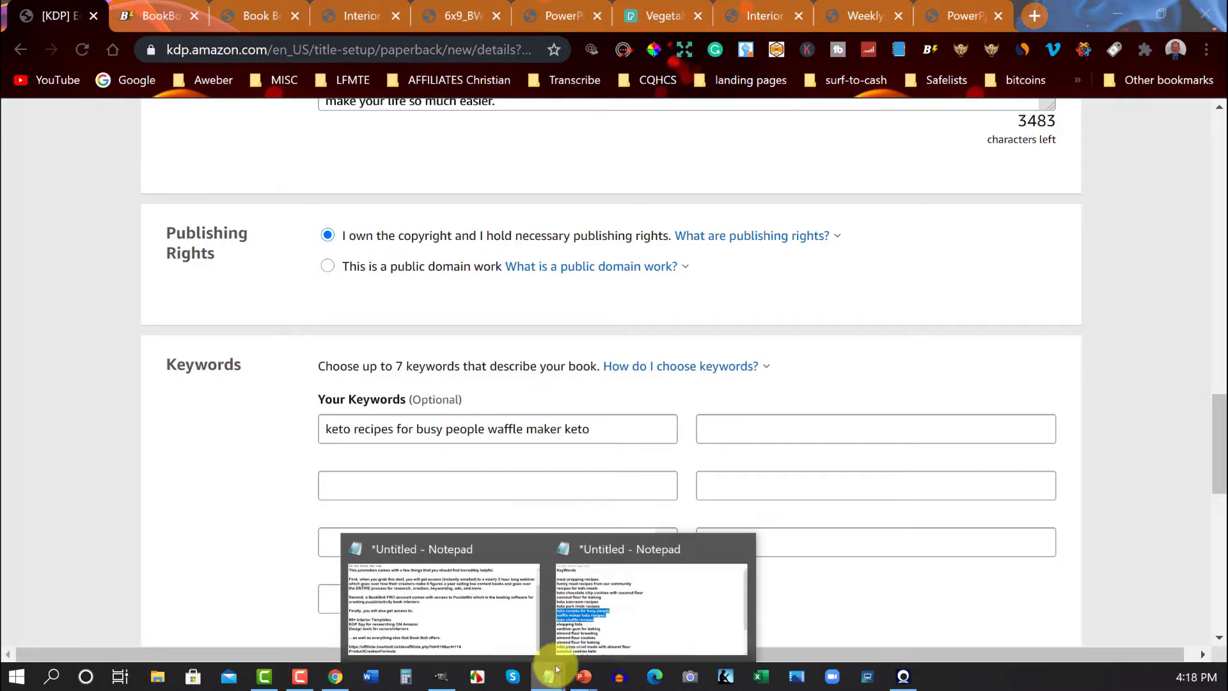
left_click(611, 617)
left_click_drag(251, 352, 442, 392)
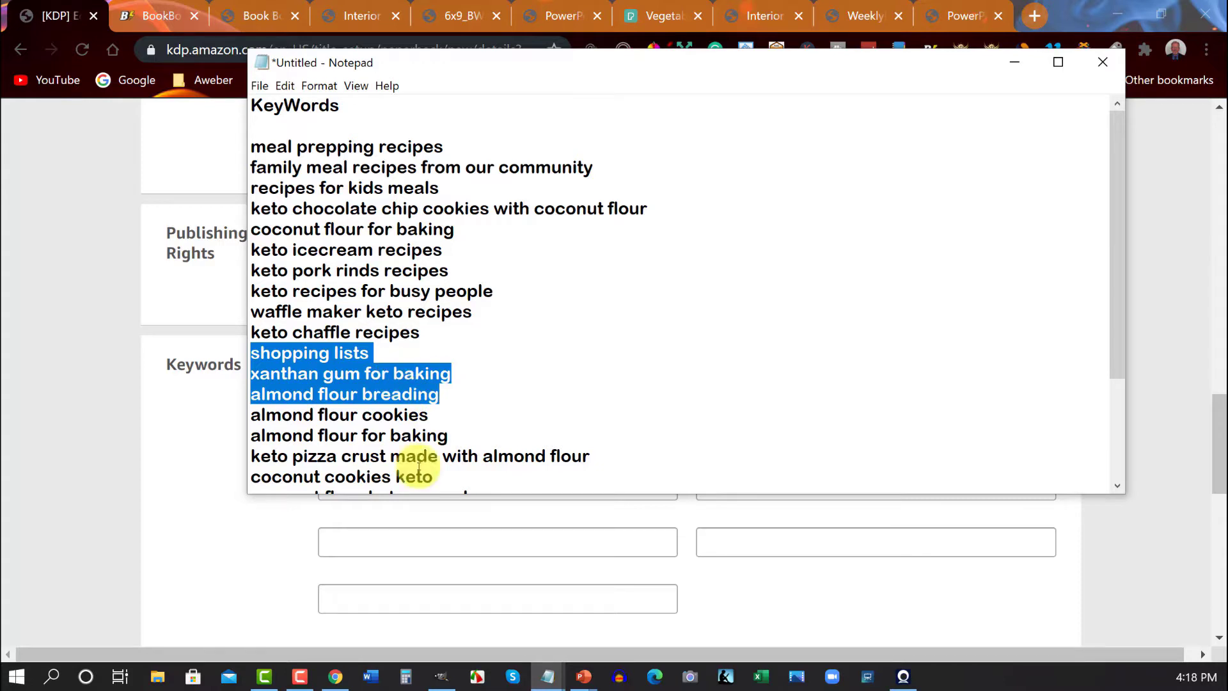
left_click(384, 507)
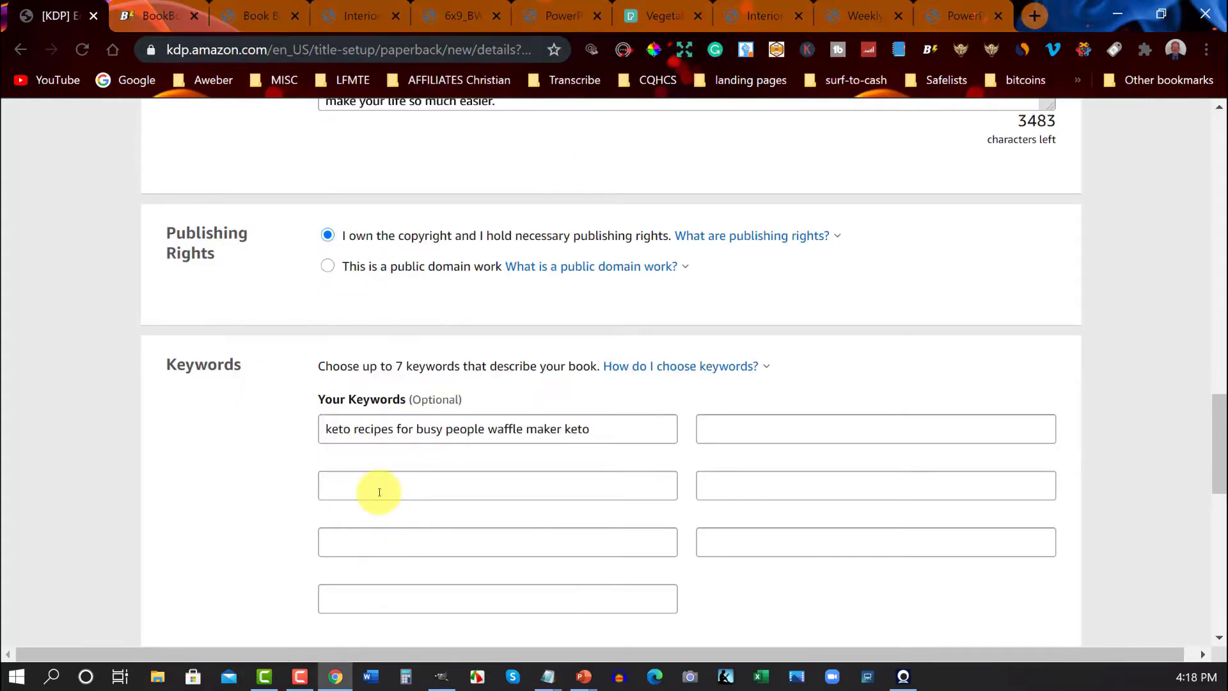
key("ctrl+v")
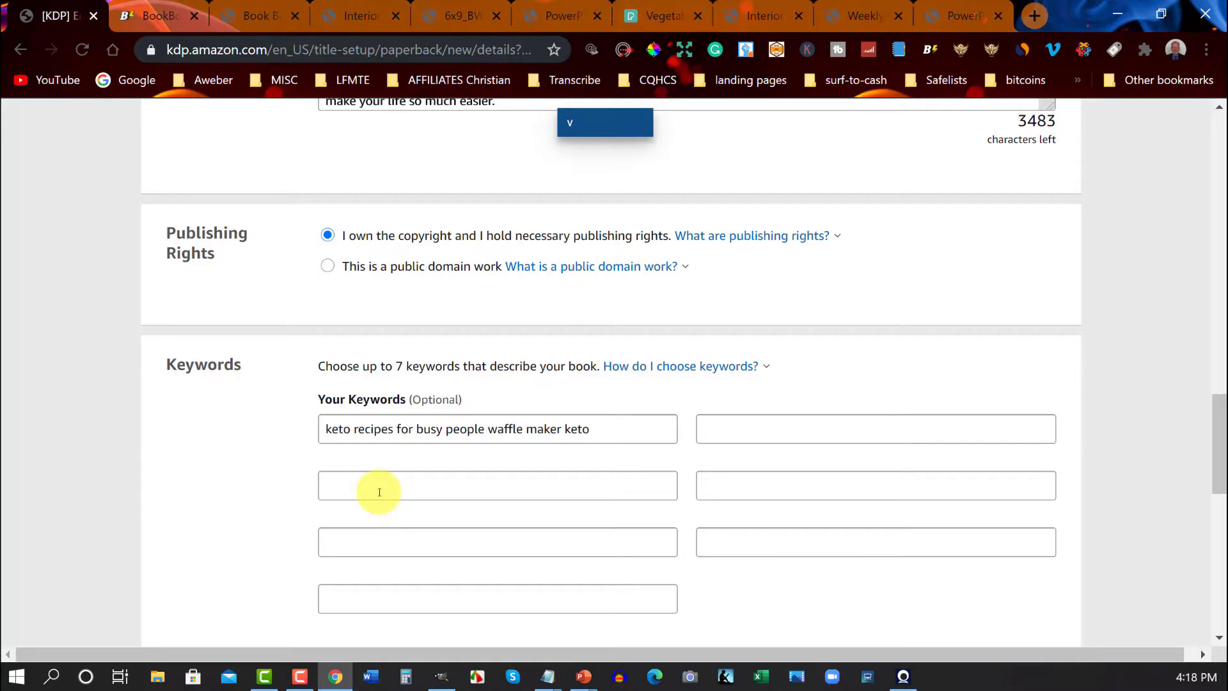
left_click(380, 492)
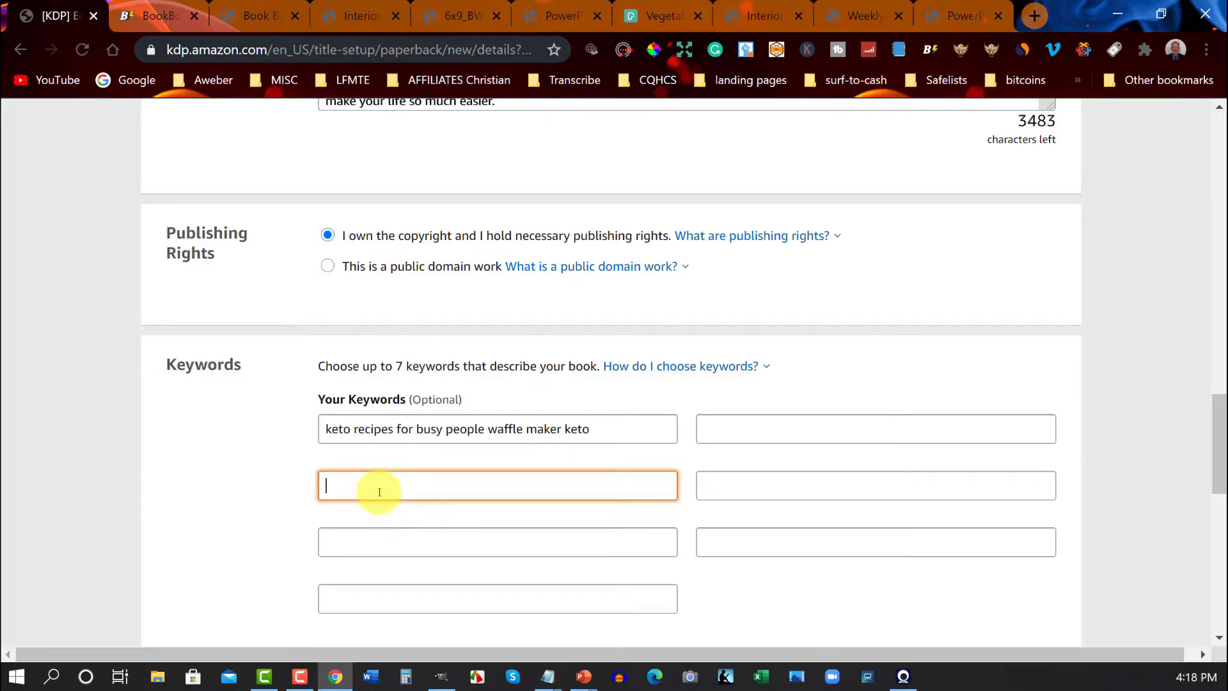
key("ctrl+v")
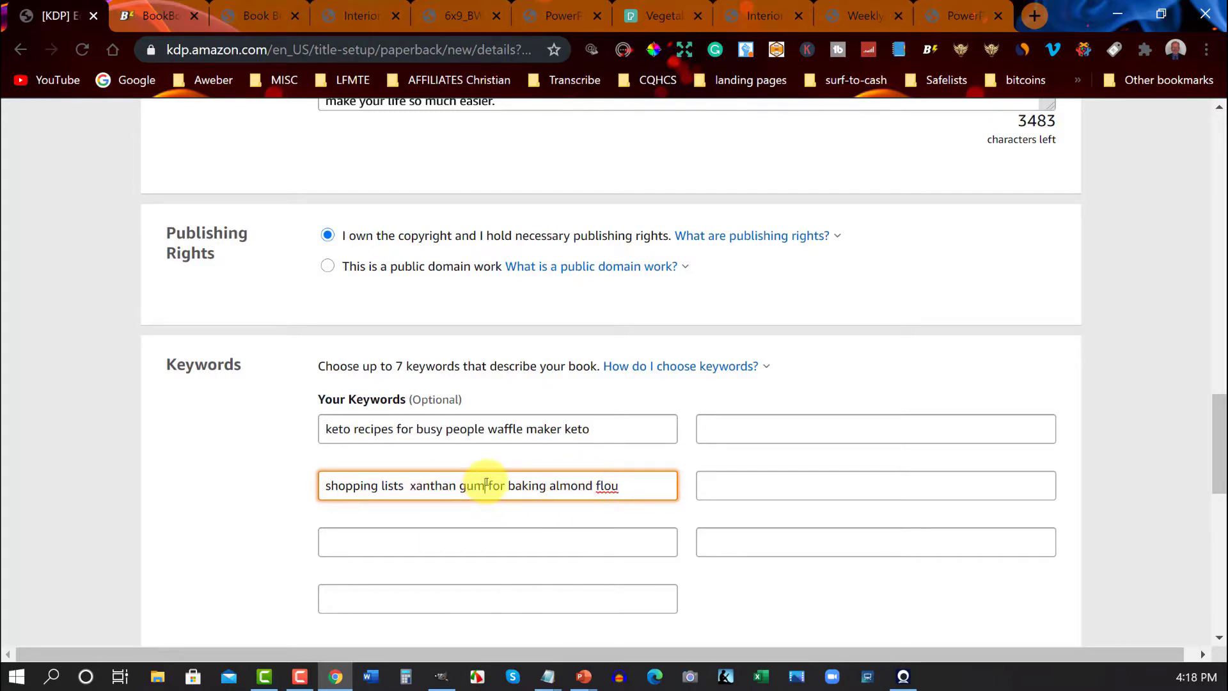
Edit the pasted shopping lists keyword to read "shopping lists for baking almond flour".
key("BackSpace")
key("BackSpace")
key("BackSpace")
key("BackSpace")
key("BackSpace")
key("BackSpace")
key("BackSpace")
key("BackSpace")
key("BackSpace")
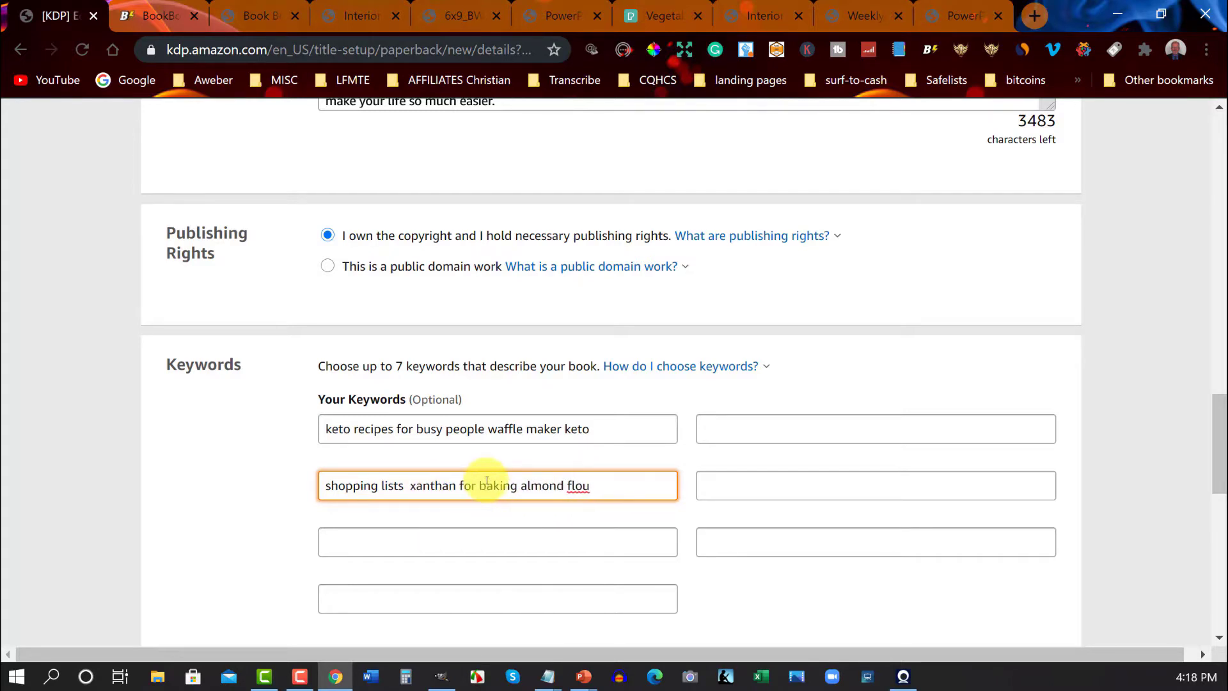
key("BackSpace")
key("BackSpace")
key("BackSpace")
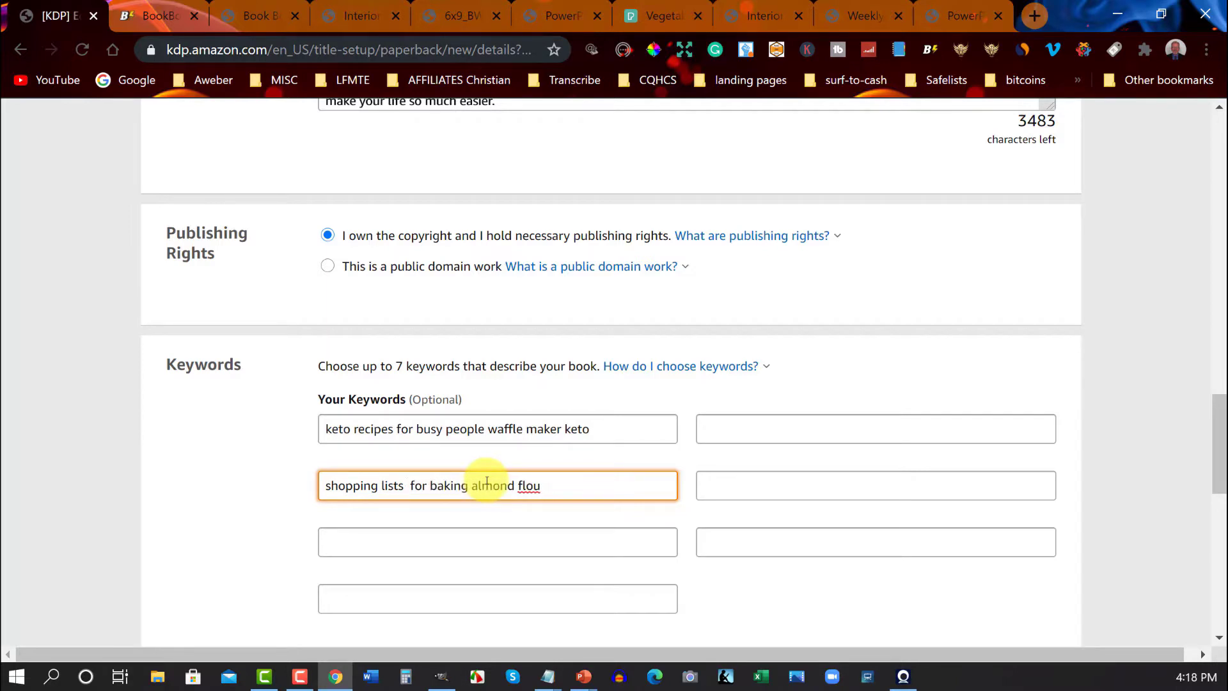
key("BackSpace")
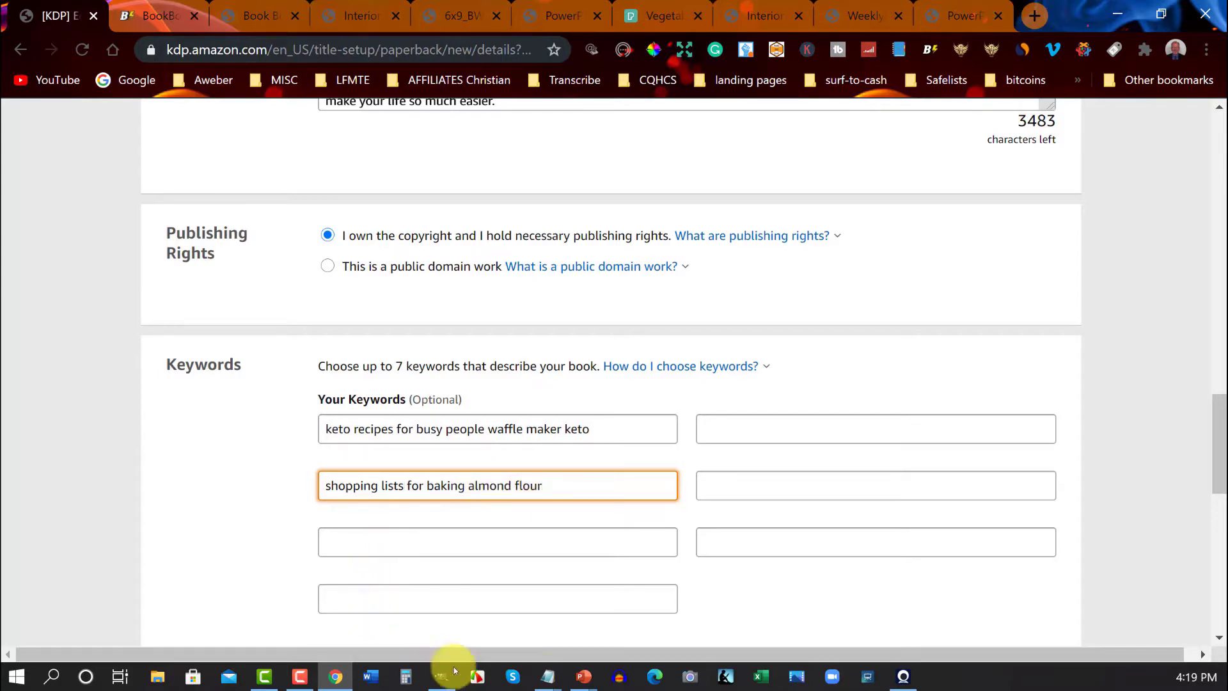
Copy "almond flour cookies" and "almond flour for baking" from Notepad and paste them into the keyword field below the shopping lists keyword.
mouse_move(549, 675)
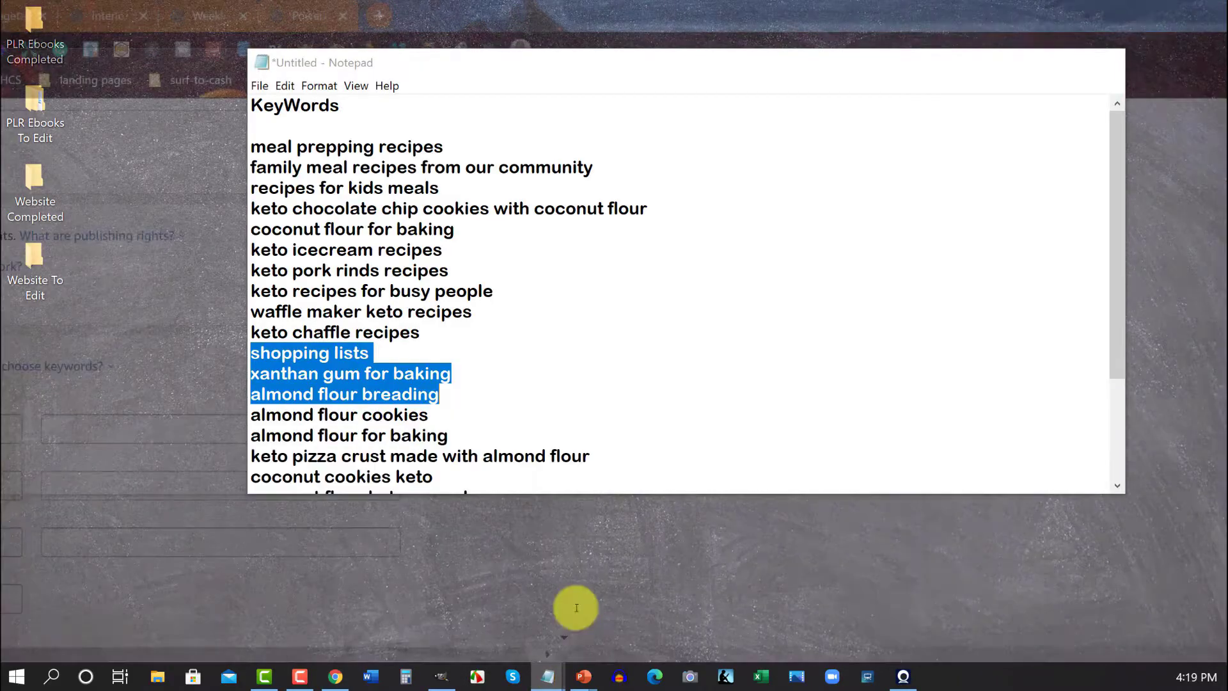
left_click(576, 608)
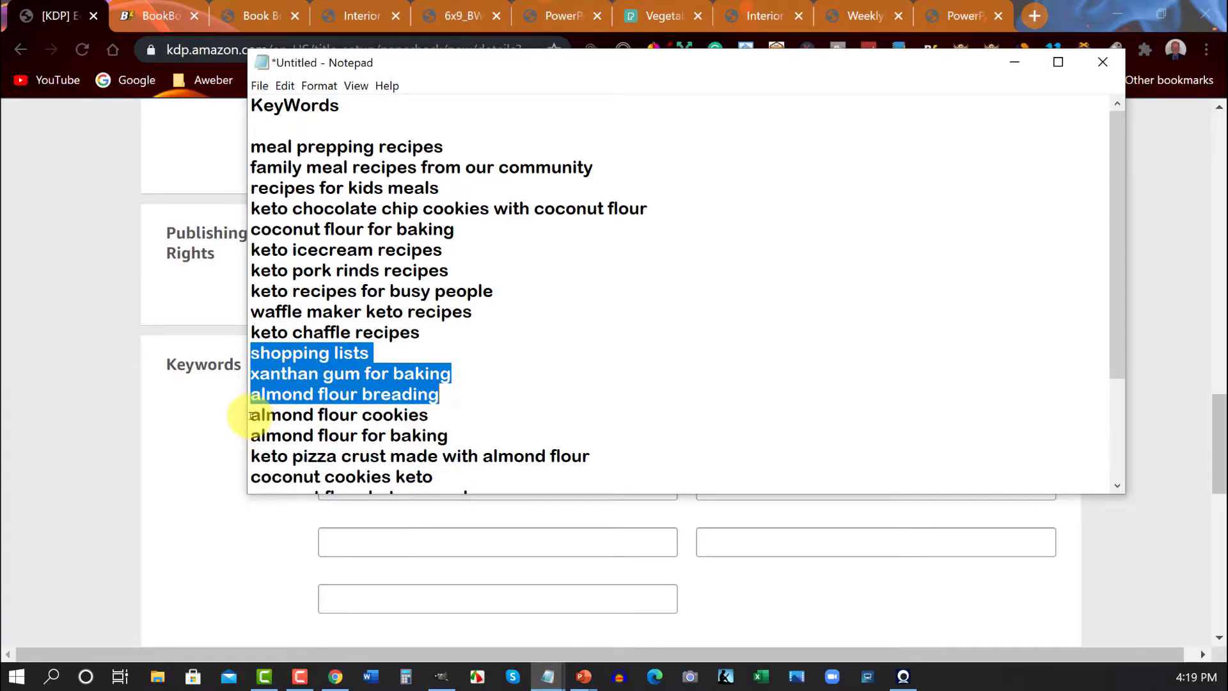
left_click_drag(249, 416, 451, 429)
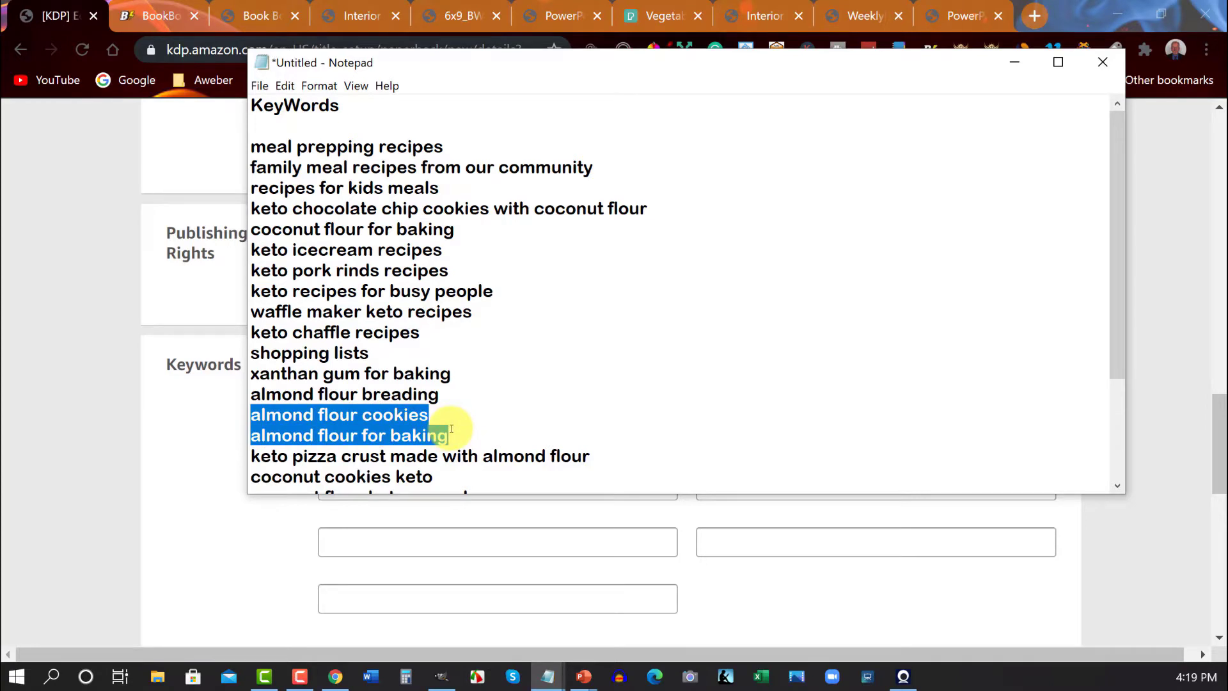
right_click(387, 427)
left_click(424, 240)
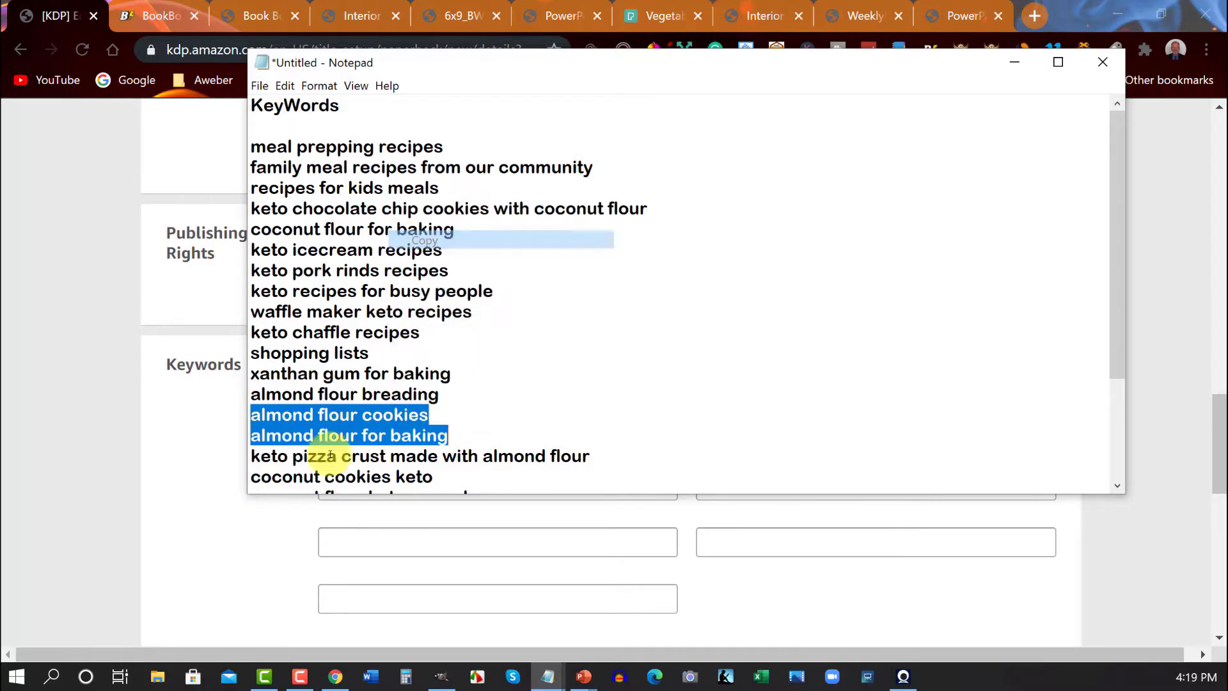
left_click(352, 542)
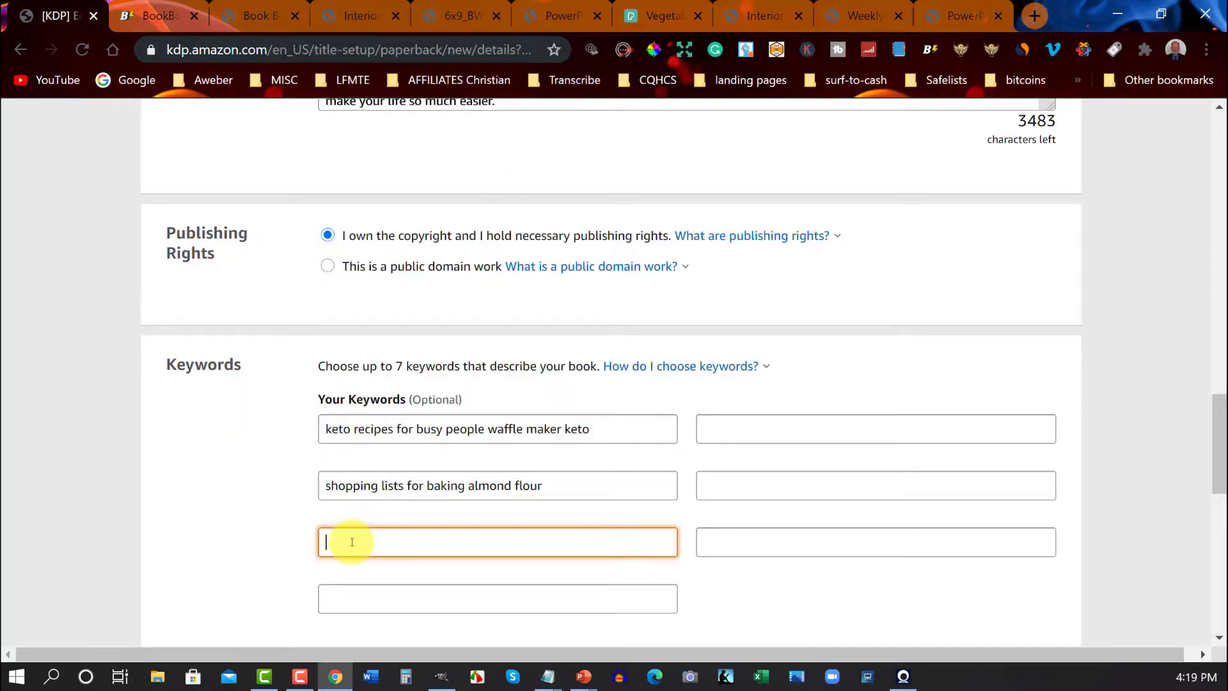
key("ctrl+v")
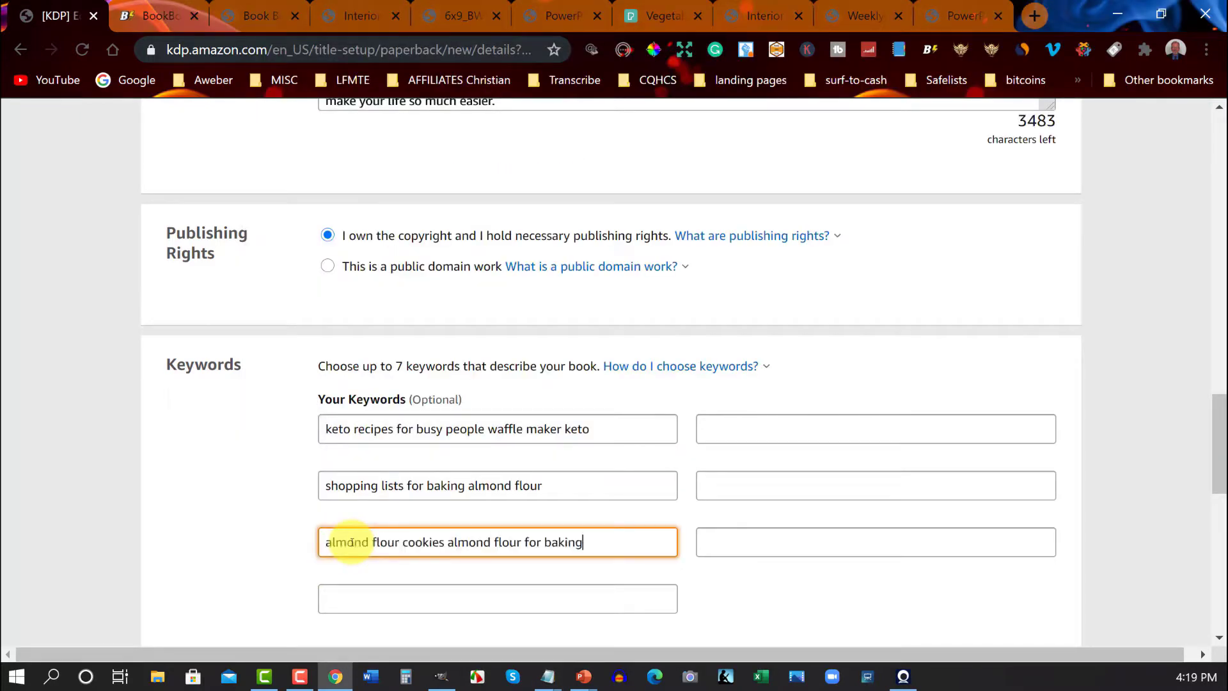
Copy the pizza crust and "coconut cookies keto" lines from Notepad into the fourth keyword field, keeping "keto pizza crust made with almond flour coconut".
left_click(357, 602)
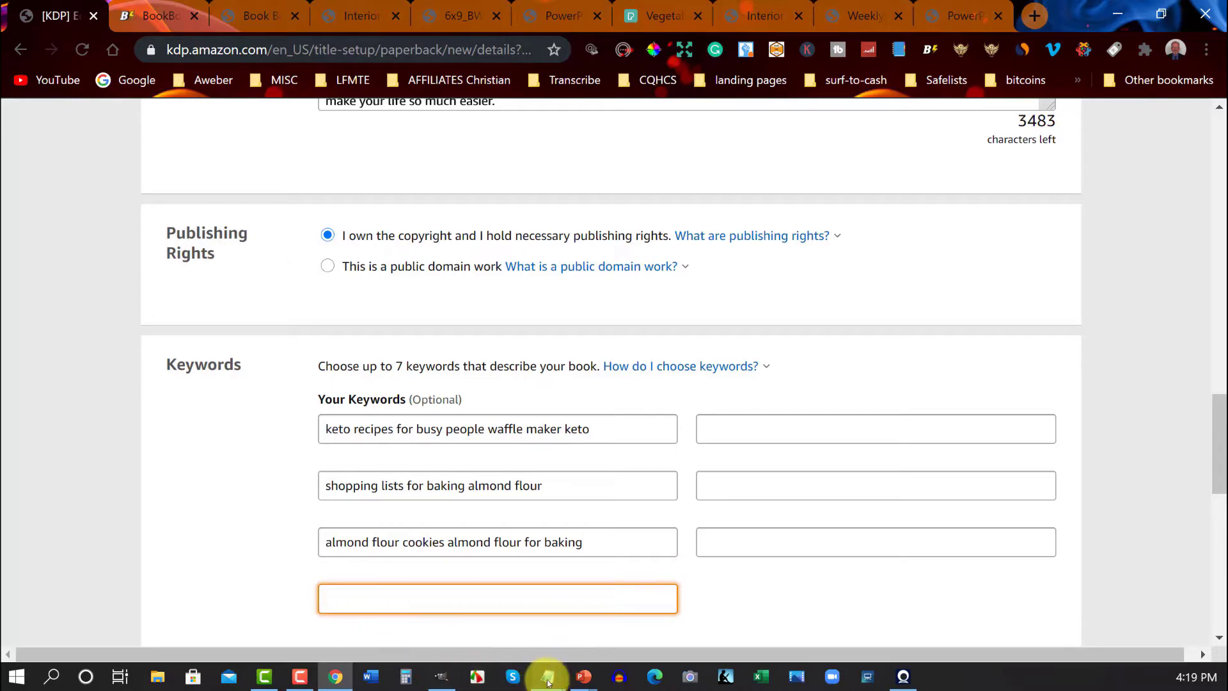
mouse_move(547, 682)
left_click(612, 595)
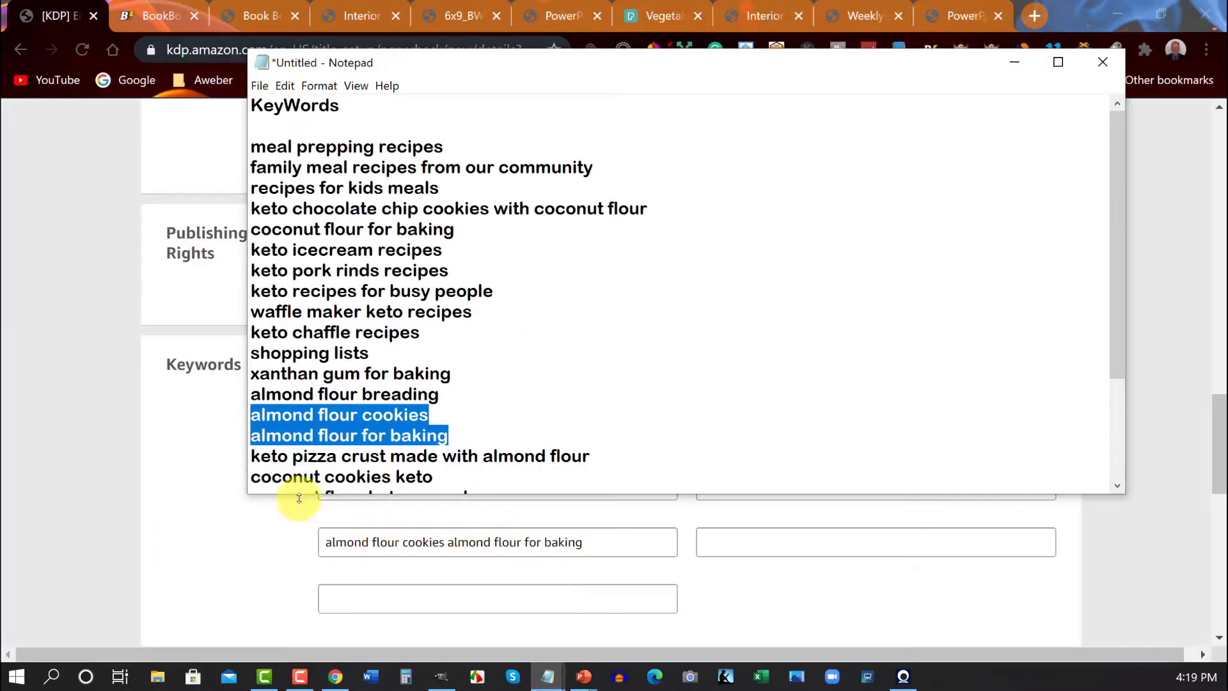
scroll(345, 422, "down", 1)
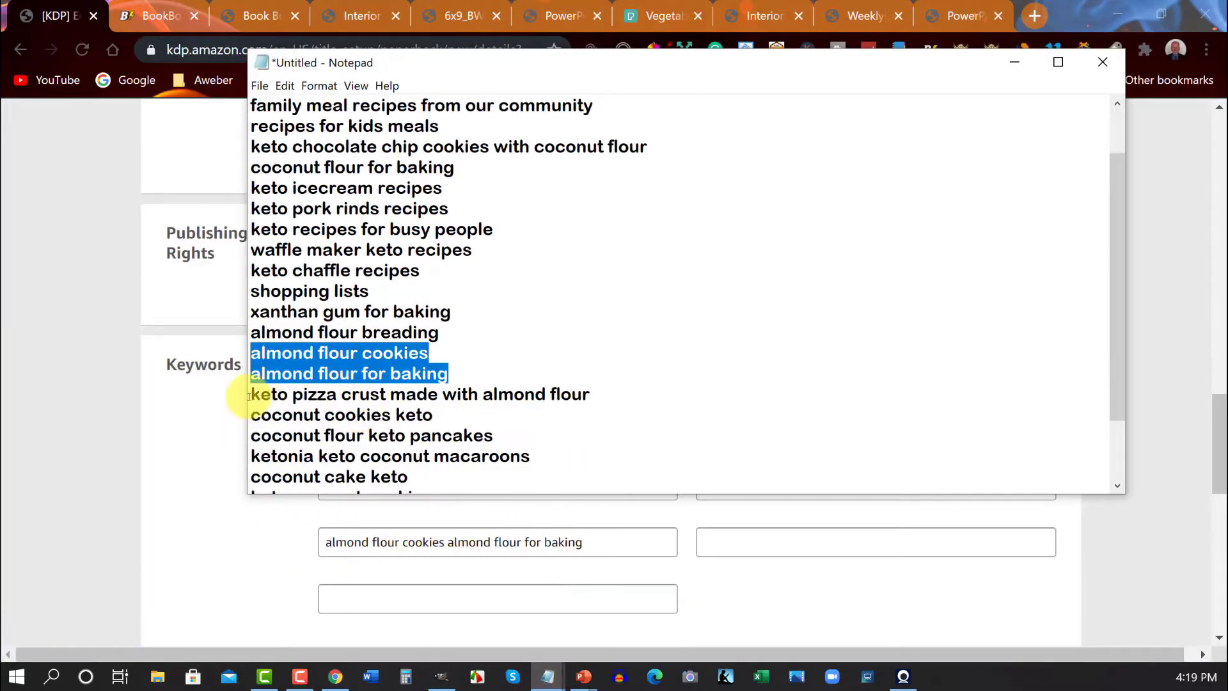
left_click_drag(249, 396, 407, 409)
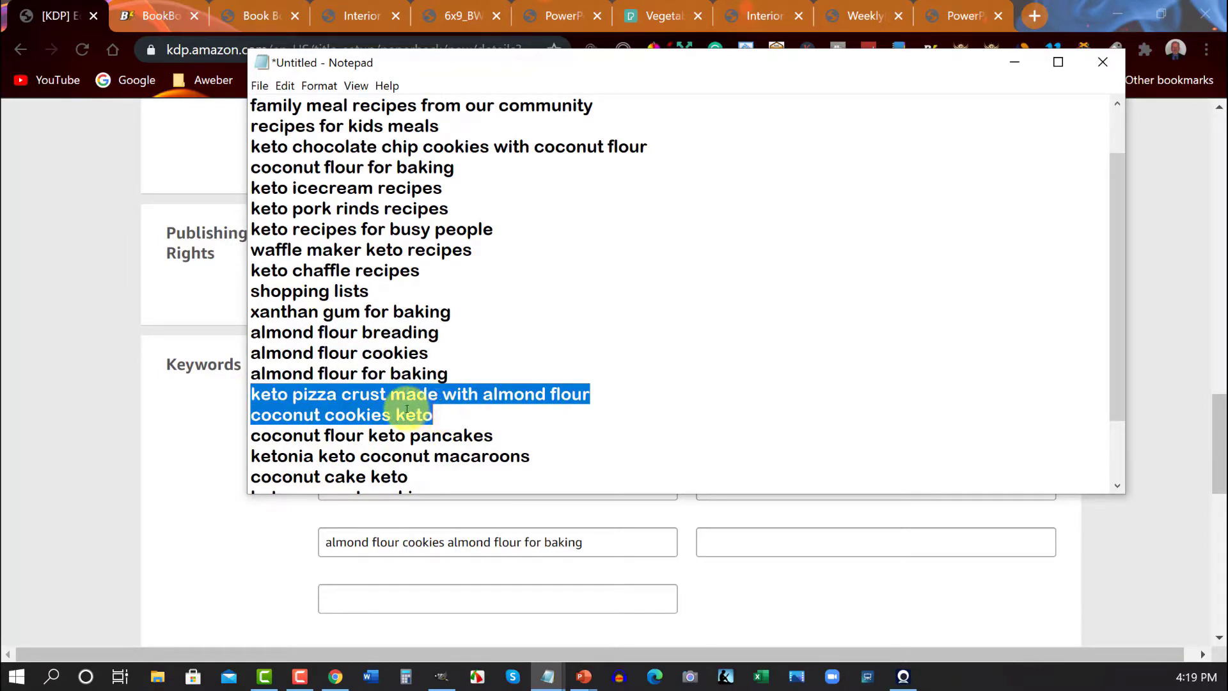
left_click(1014, 64)
key("ctrl+v")
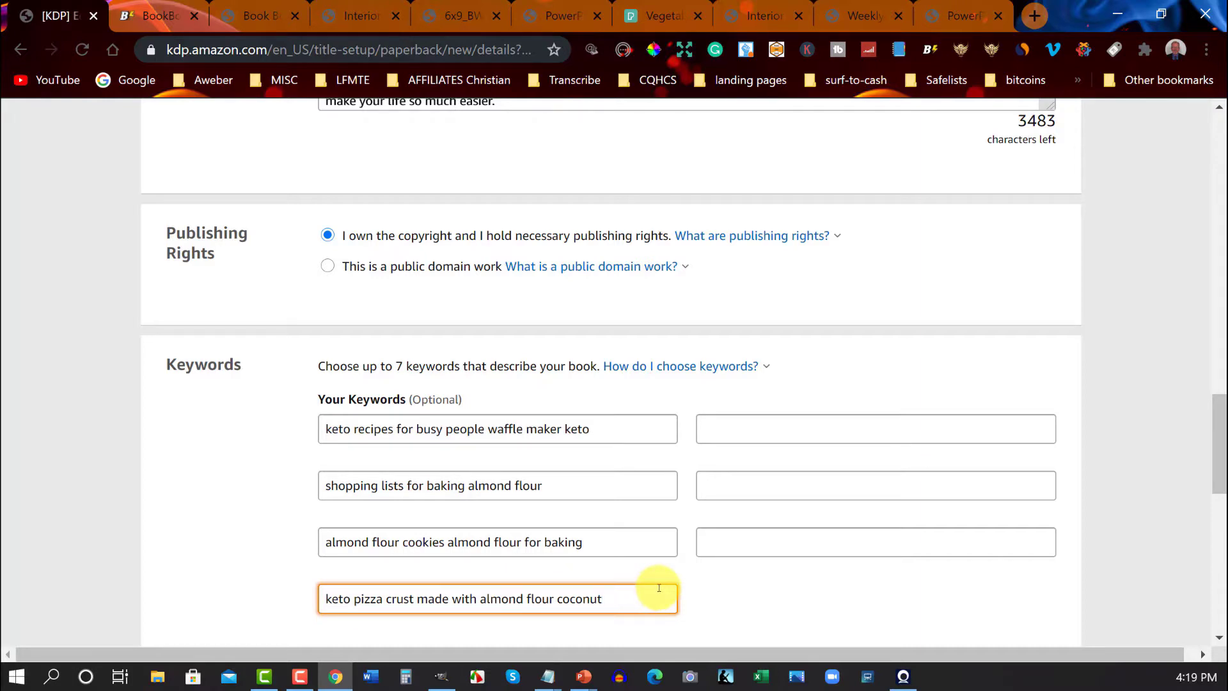
Copy "coconut cookies keto" and "coconut flour keto pancakes" from Notepad and paste them into the empty keyword field beside the first keyword.
left_click(717, 425)
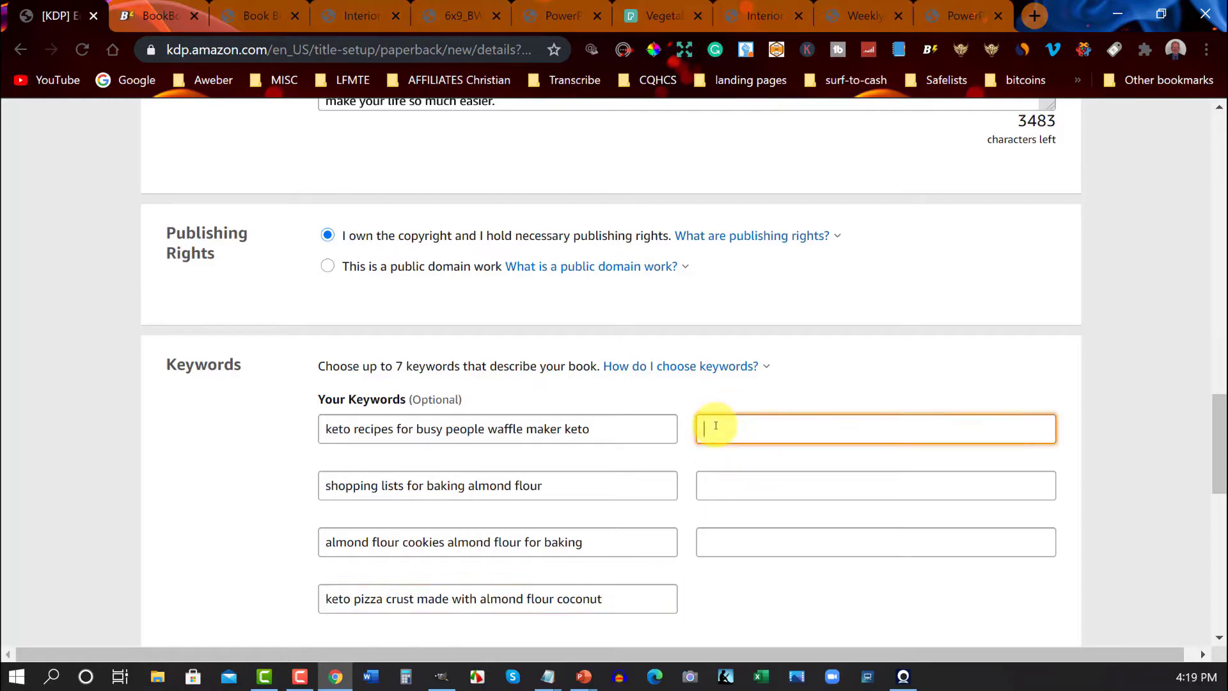
mouse_move(554, 678)
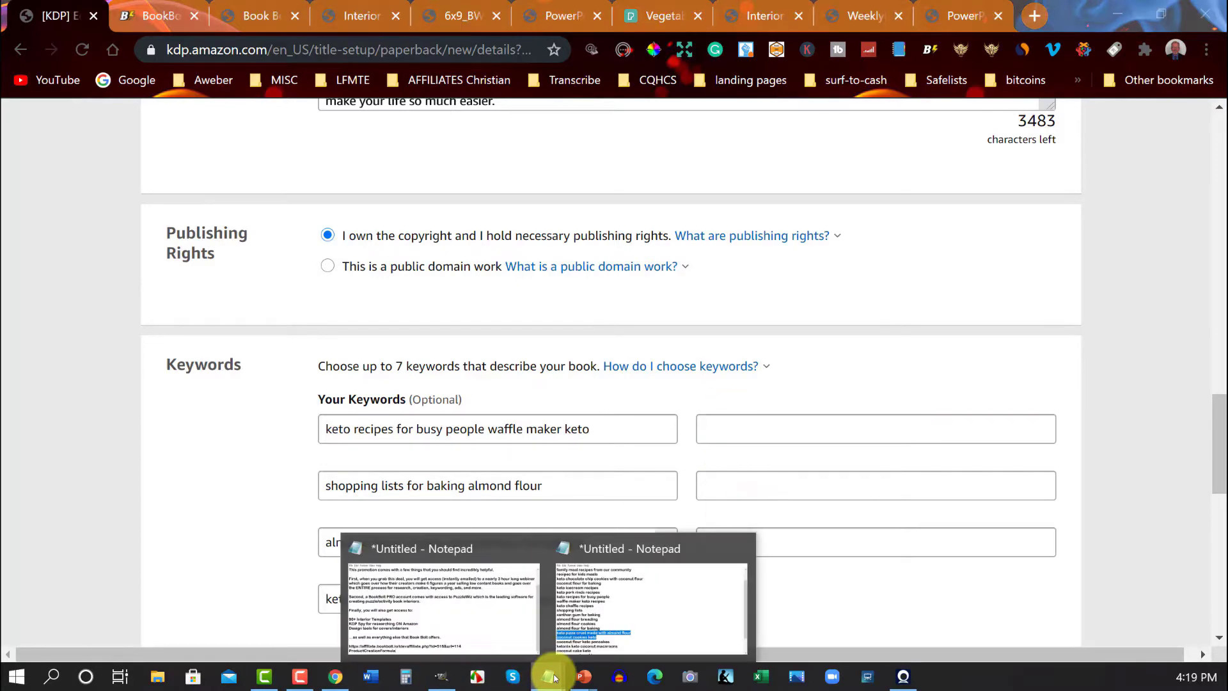
left_click(634, 604)
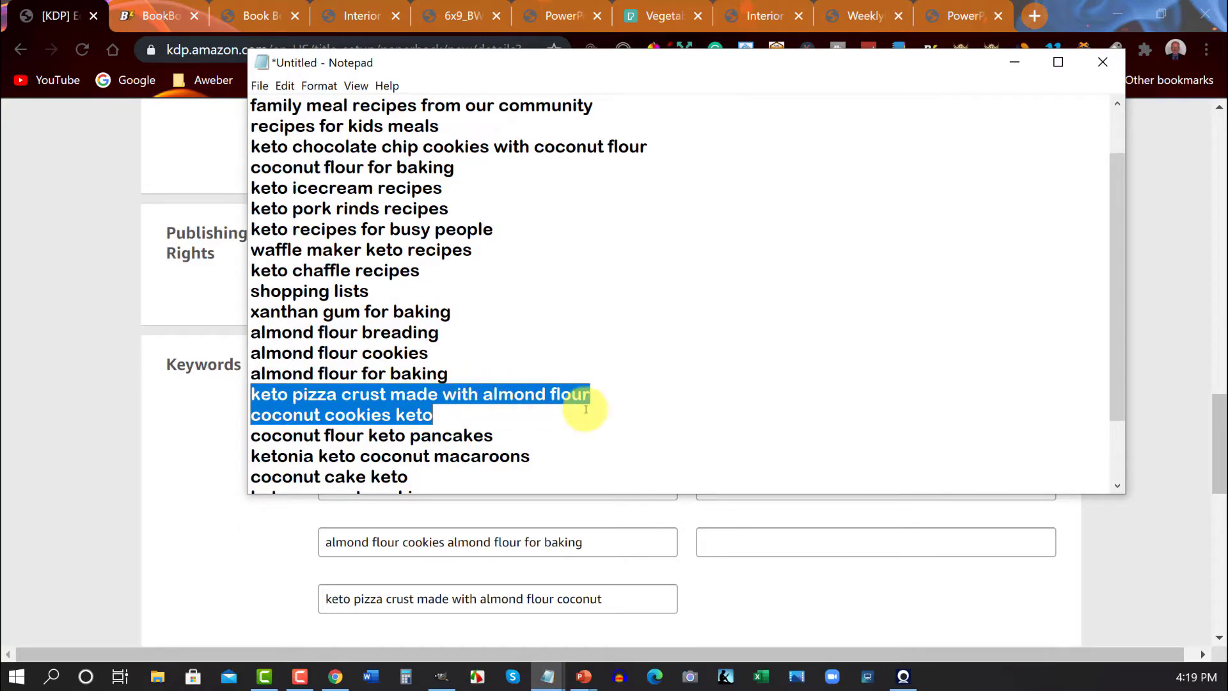
left_click(465, 417)
left_click_drag(252, 415, 500, 433)
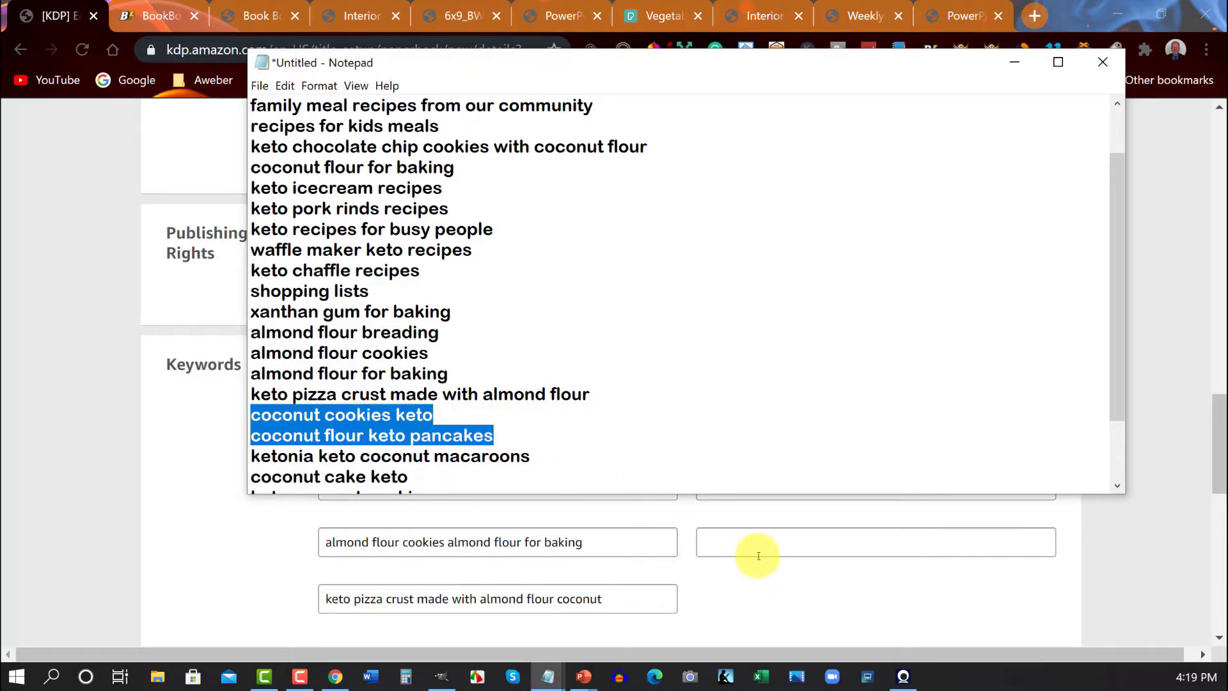
left_click(732, 579)
left_click(730, 432)
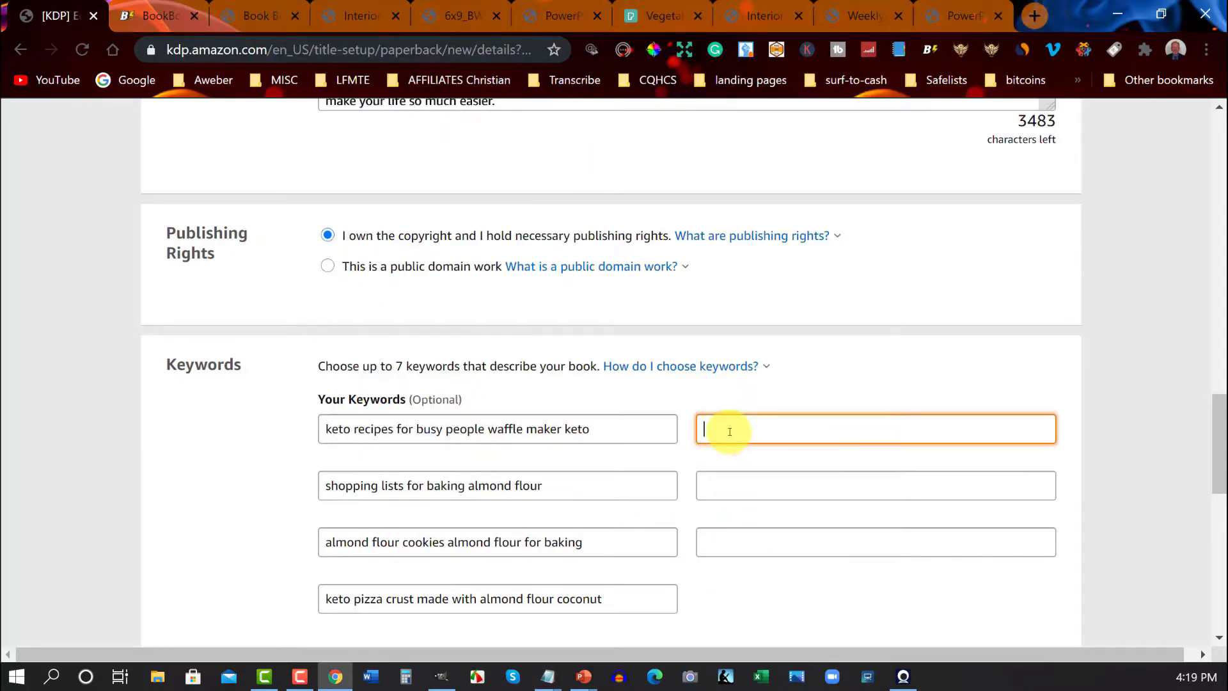
key("ctrl+v")
Copy "ketonia keto coconut macaroons" and "coconut cake keto" from Notepad and paste them into the keyword field beside the shopping lists keyword.
left_click(709, 484)
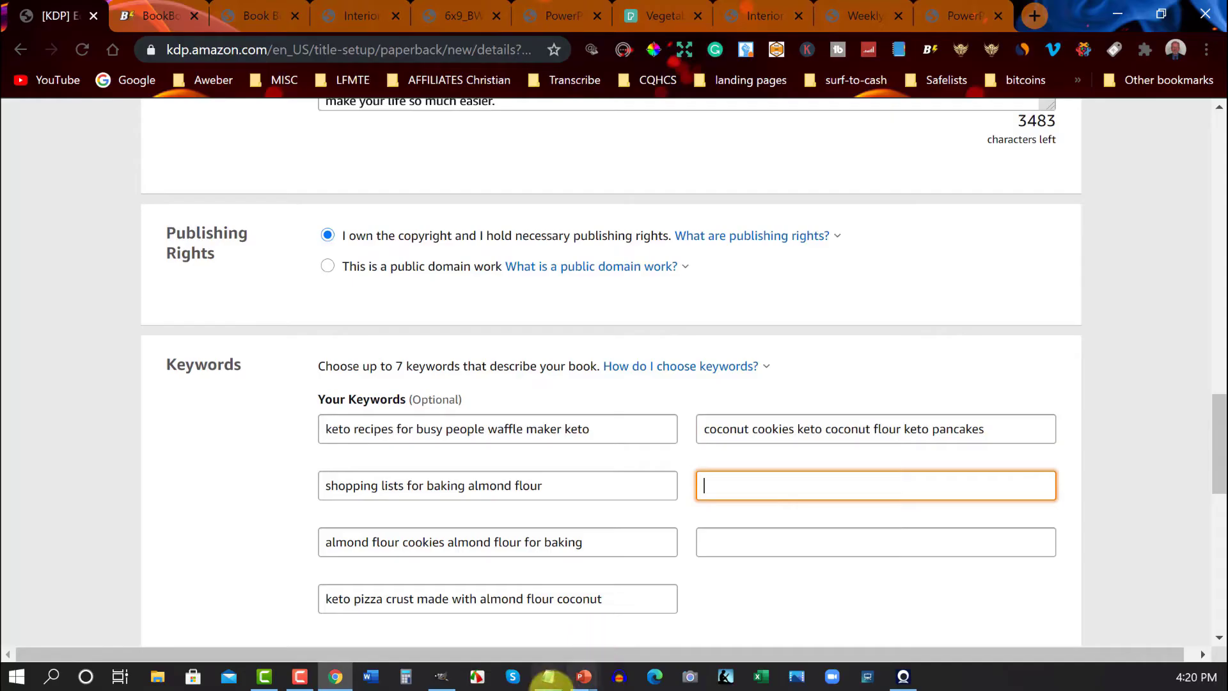
mouse_move(547, 677)
left_click(696, 618)
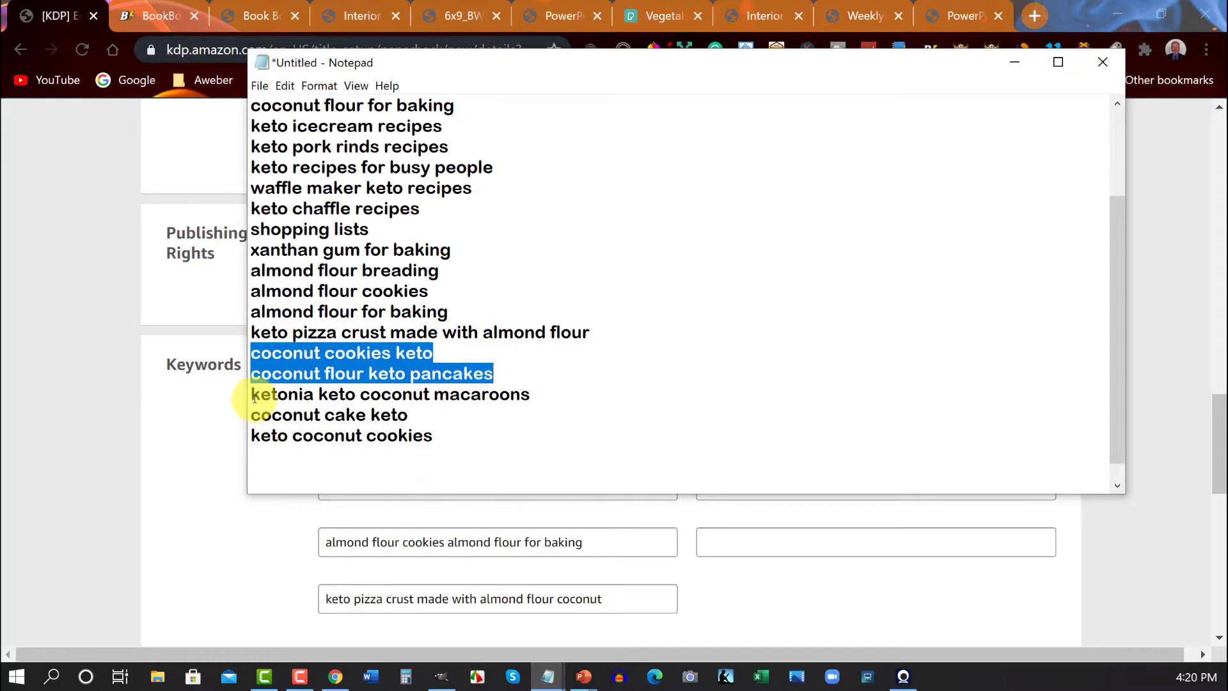
left_click_drag(255, 398, 431, 410)
key("ctrl+c")
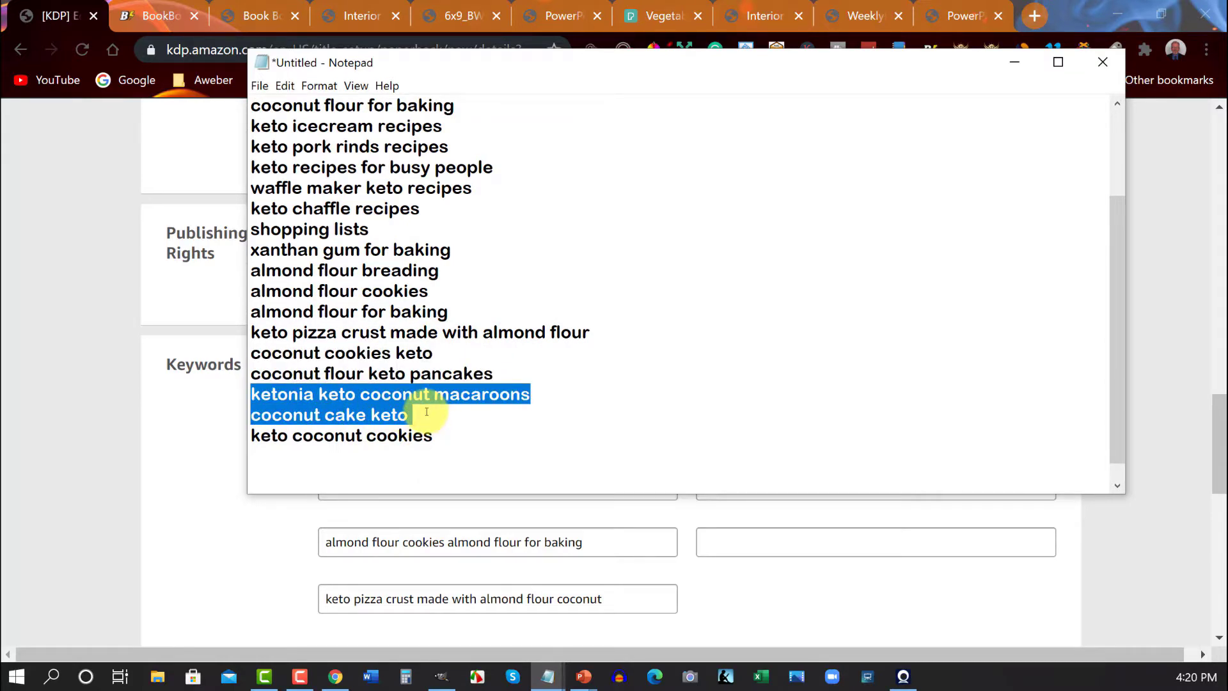
left_click(719, 585)
left_click(707, 484)
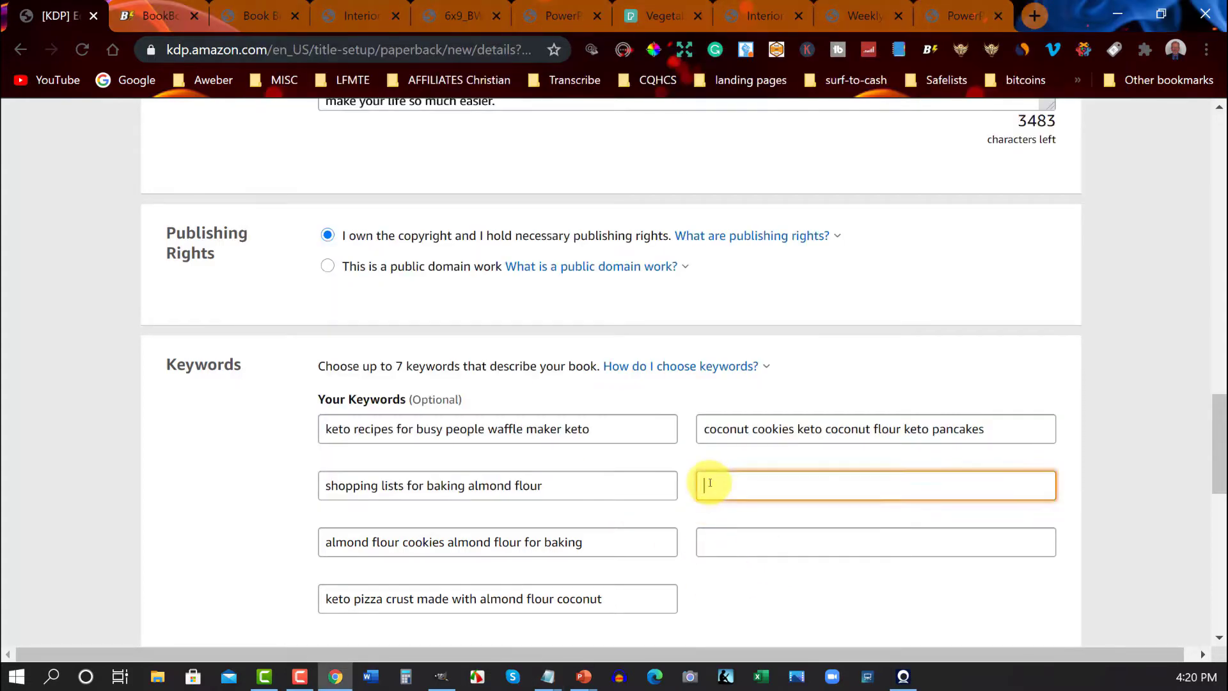
key("ctrl+v")
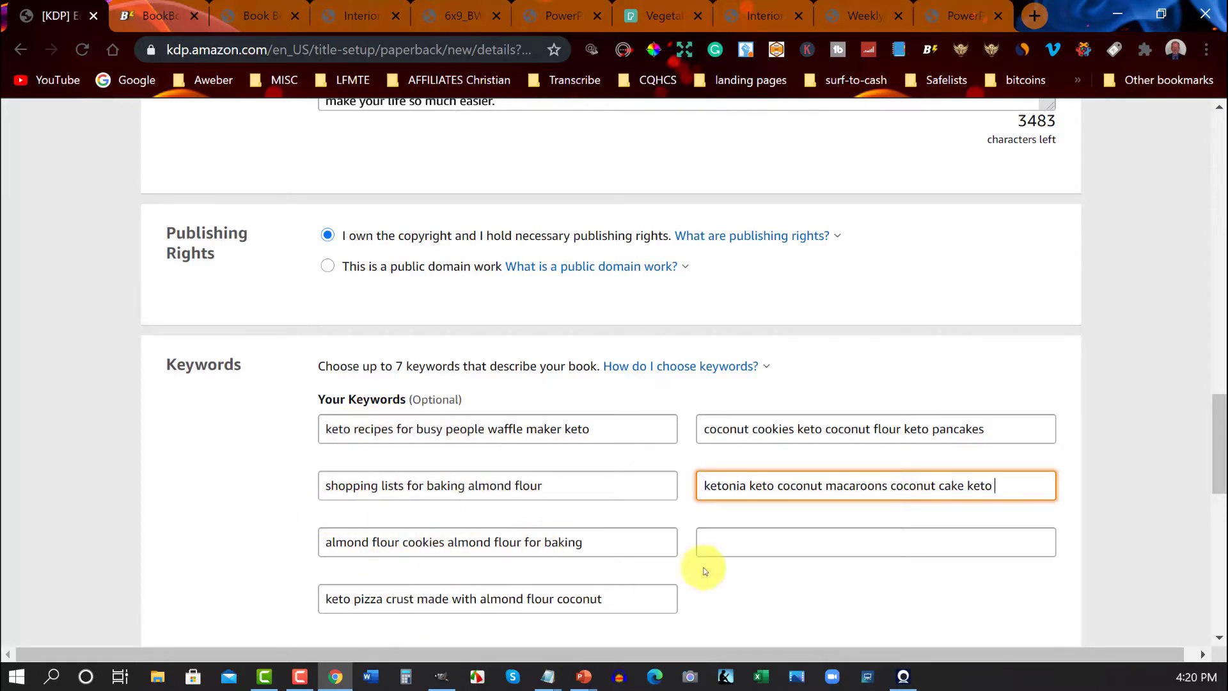
Copy "keto coconut cookies" from Notepad and paste it into the last empty keyword field.
left_click(734, 536)
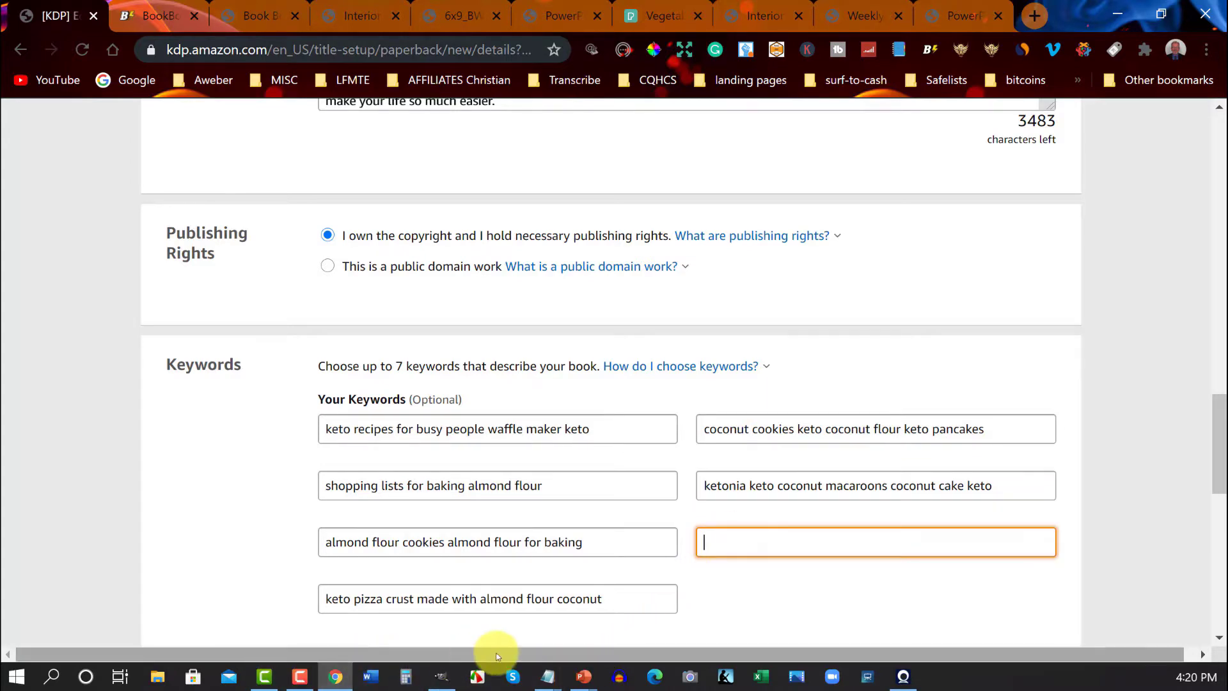
left_click(547, 672)
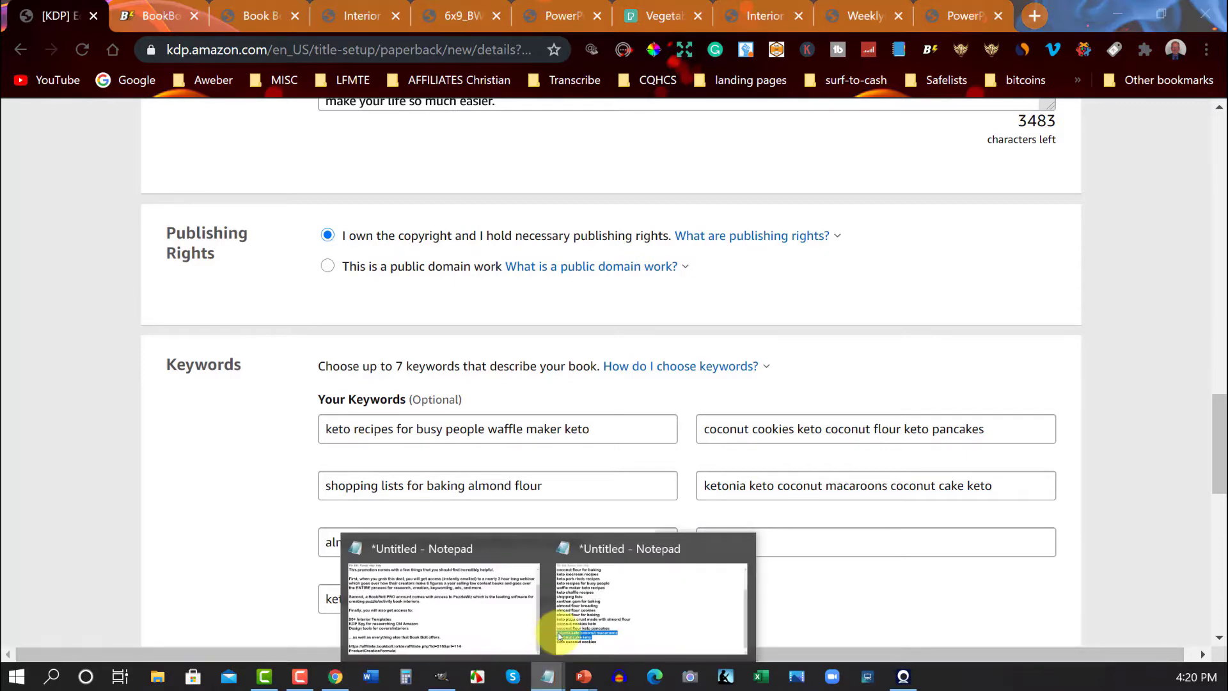
left_click(638, 589)
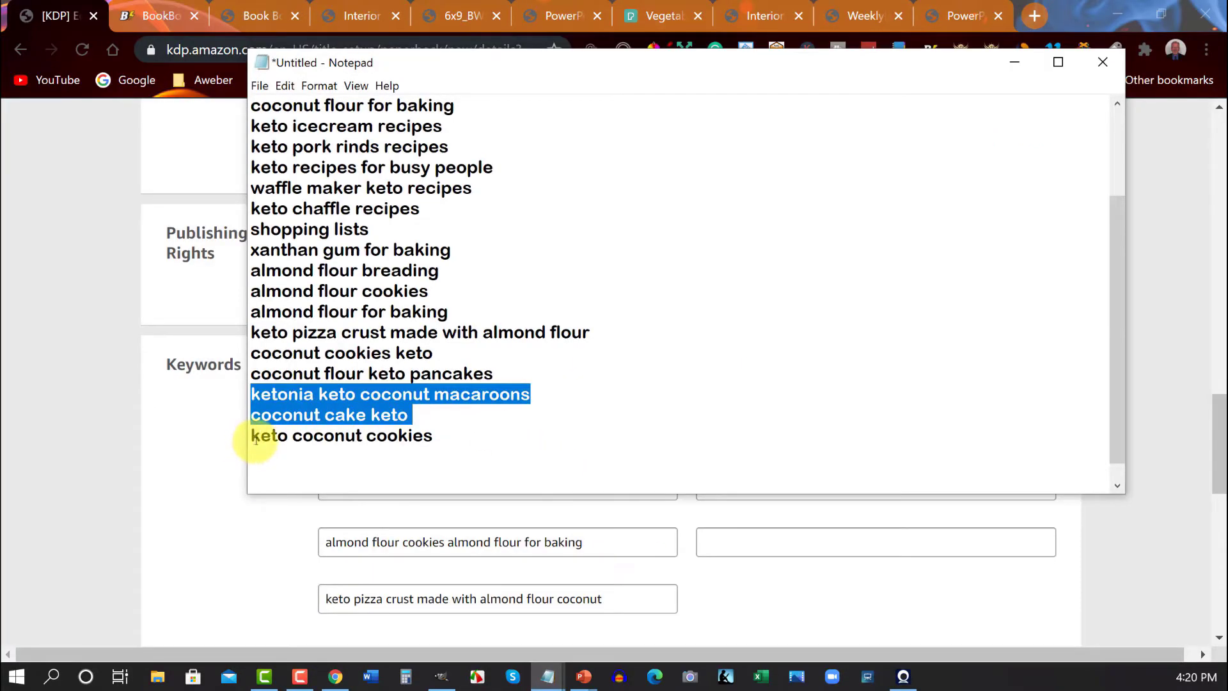
left_click_drag(253, 437, 451, 445)
key("ctrl+c")
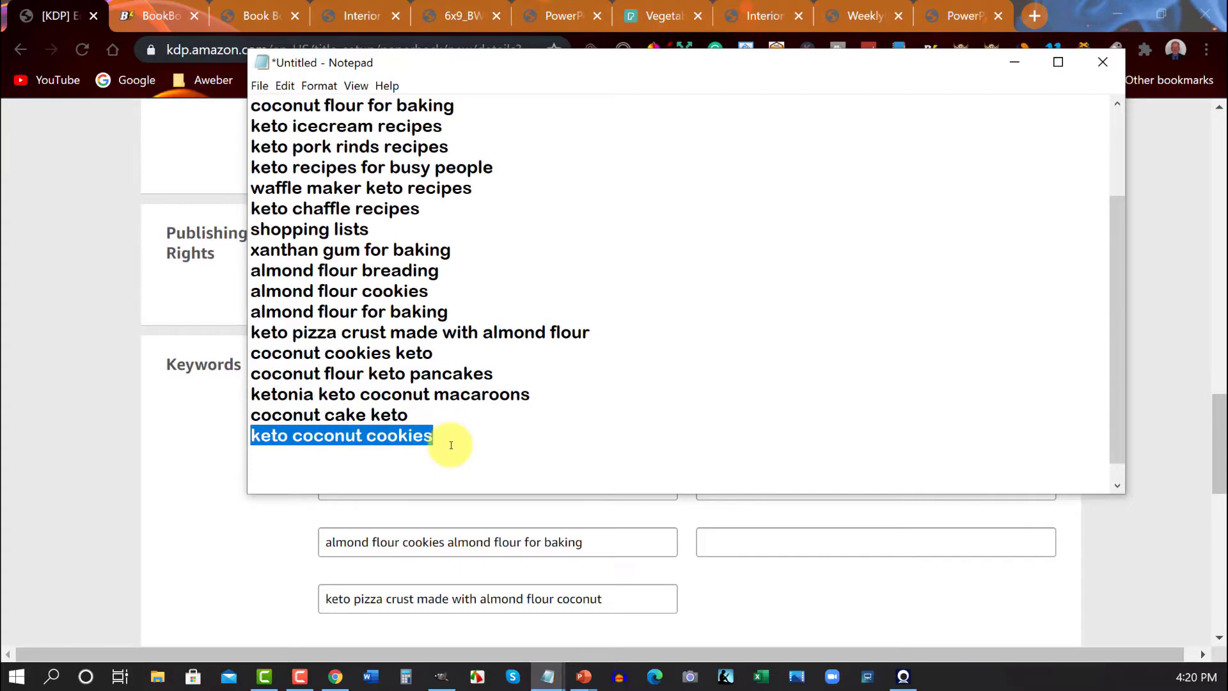
left_click(721, 540)
key("ctrl+v")
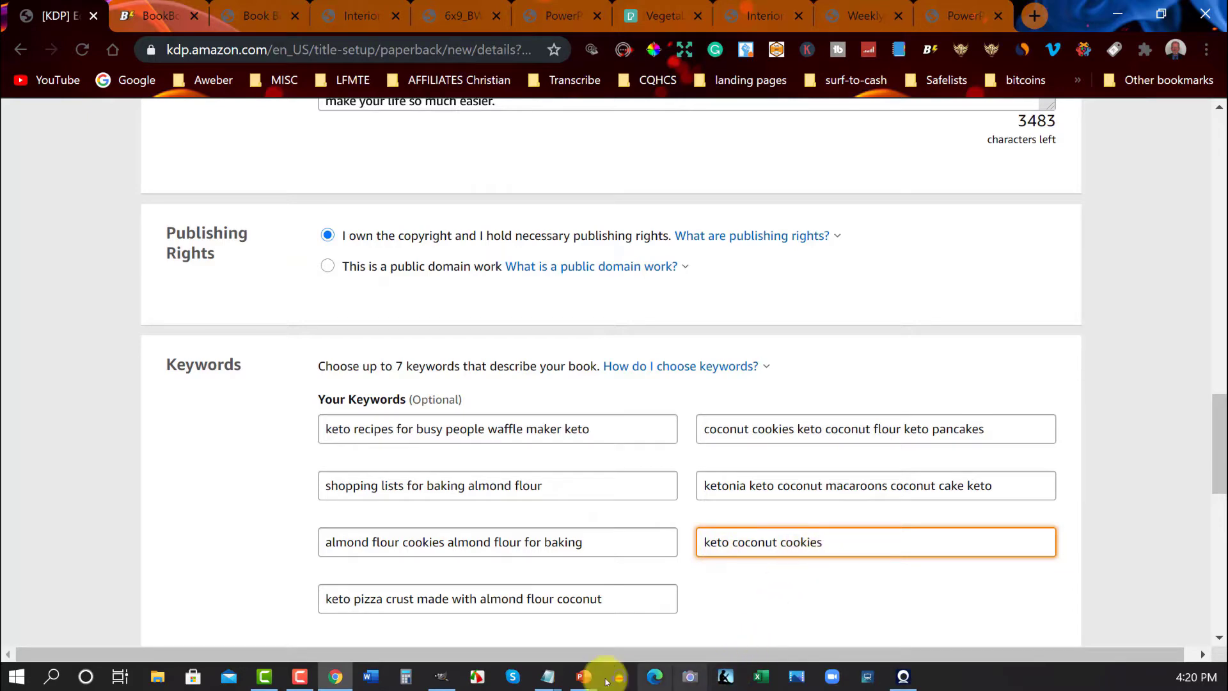
Append "keto icecream recipes" from Notepad to the "keto coconut cookies" keyword and correct the spelling to "ice cream".
mouse_move(548, 676)
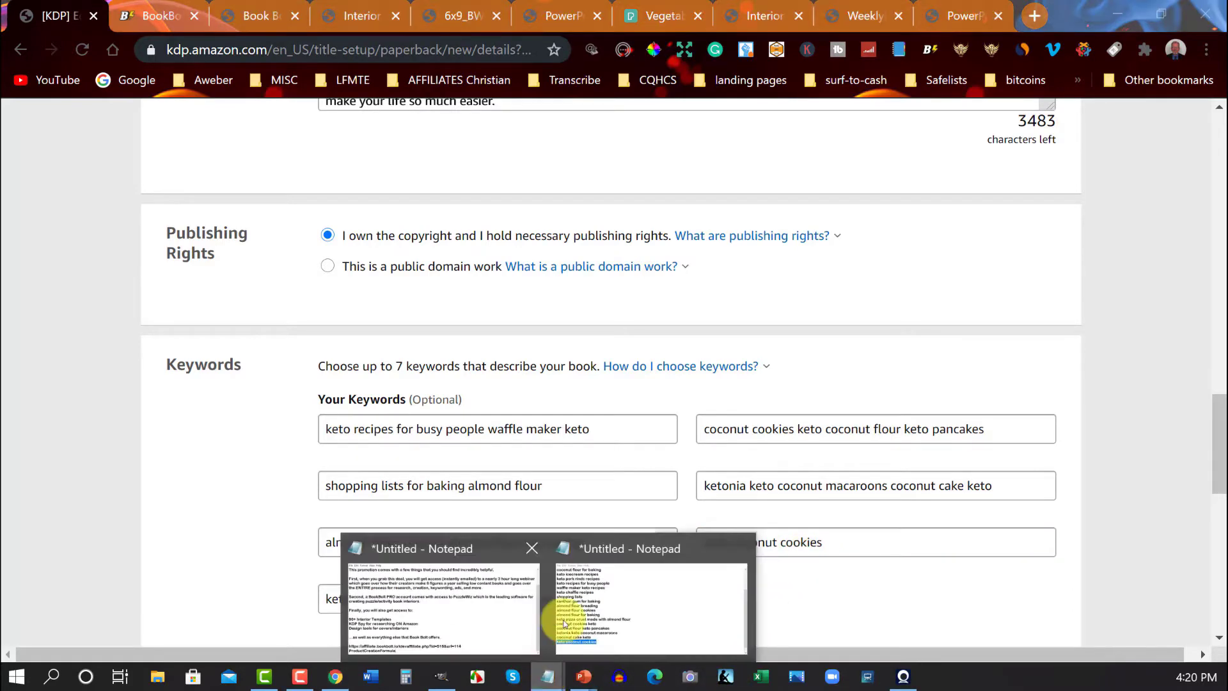
left_click(648, 562)
scroll(384, 224, "up", 2)
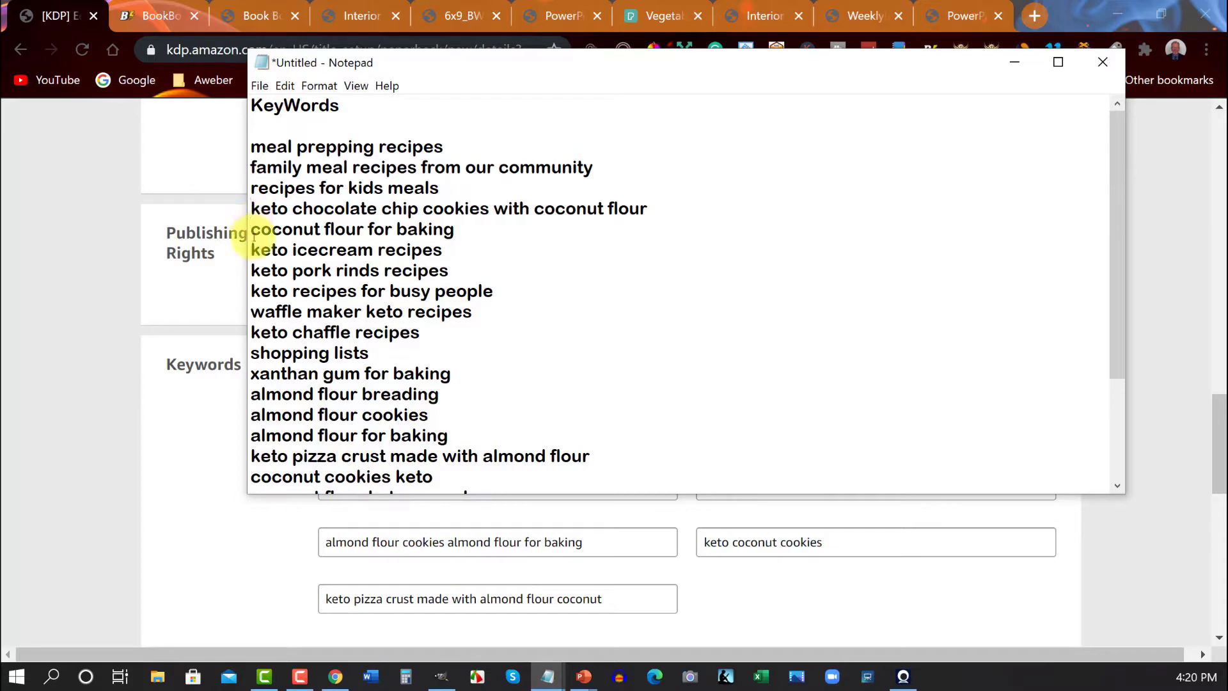
mouse_move(259, 250)
left_mouse_down()
mouse_move(466, 234)
mouse_move(457, 252)
mouse_move(253, 251)
left_mouse_up()
key("ctrl+c")
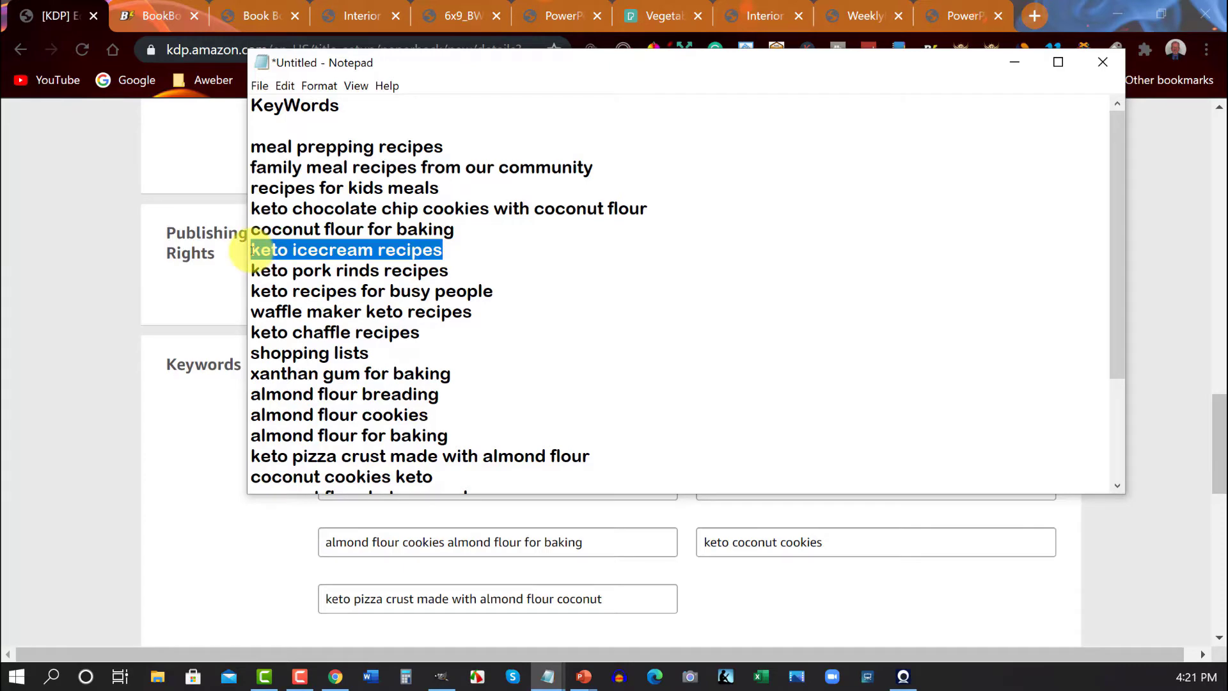
left_click(831, 542)
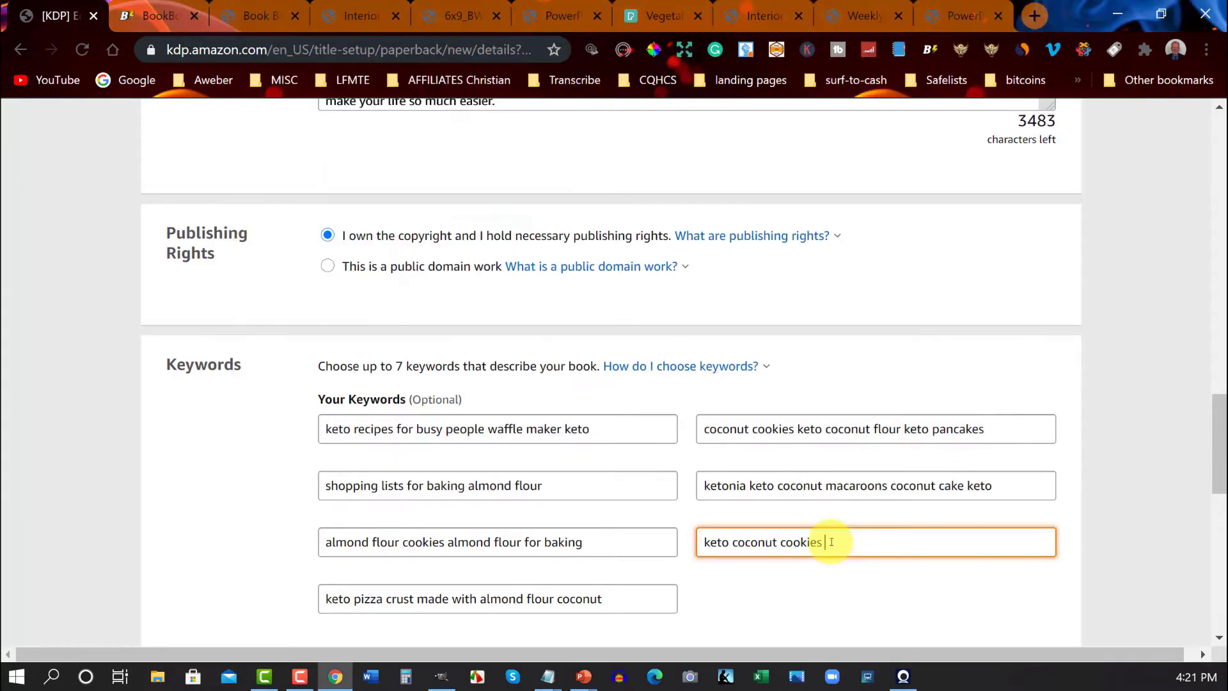
key("ctrl+v")
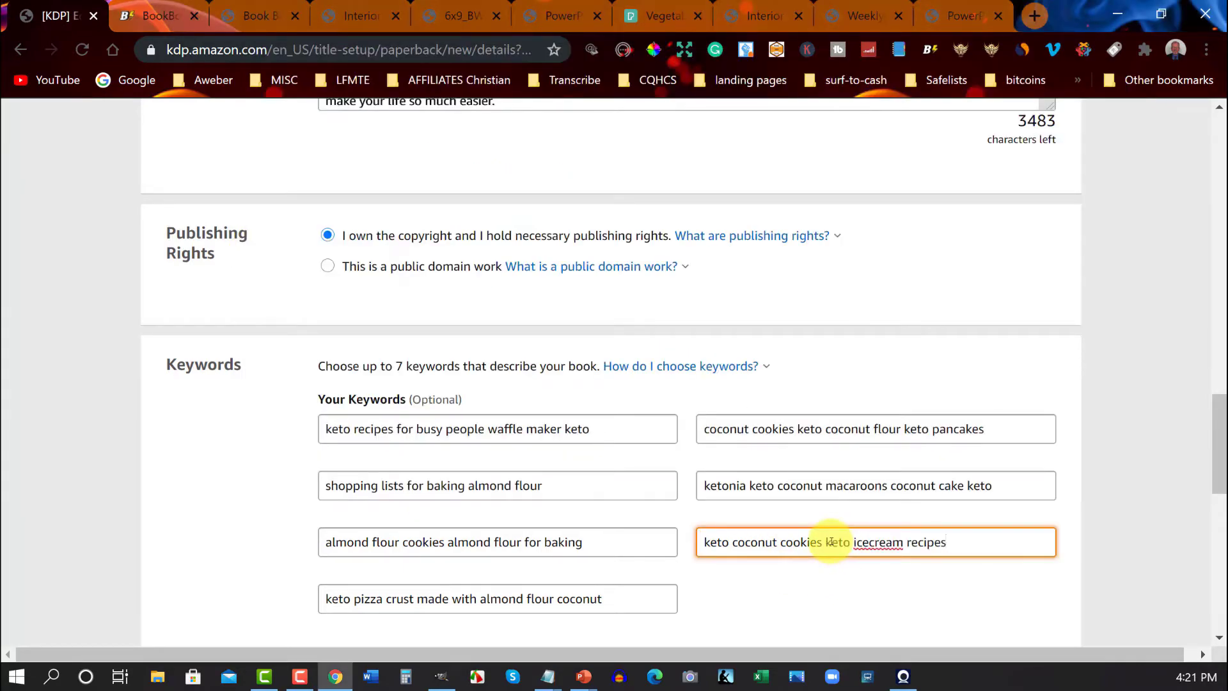
left_click(868, 541)
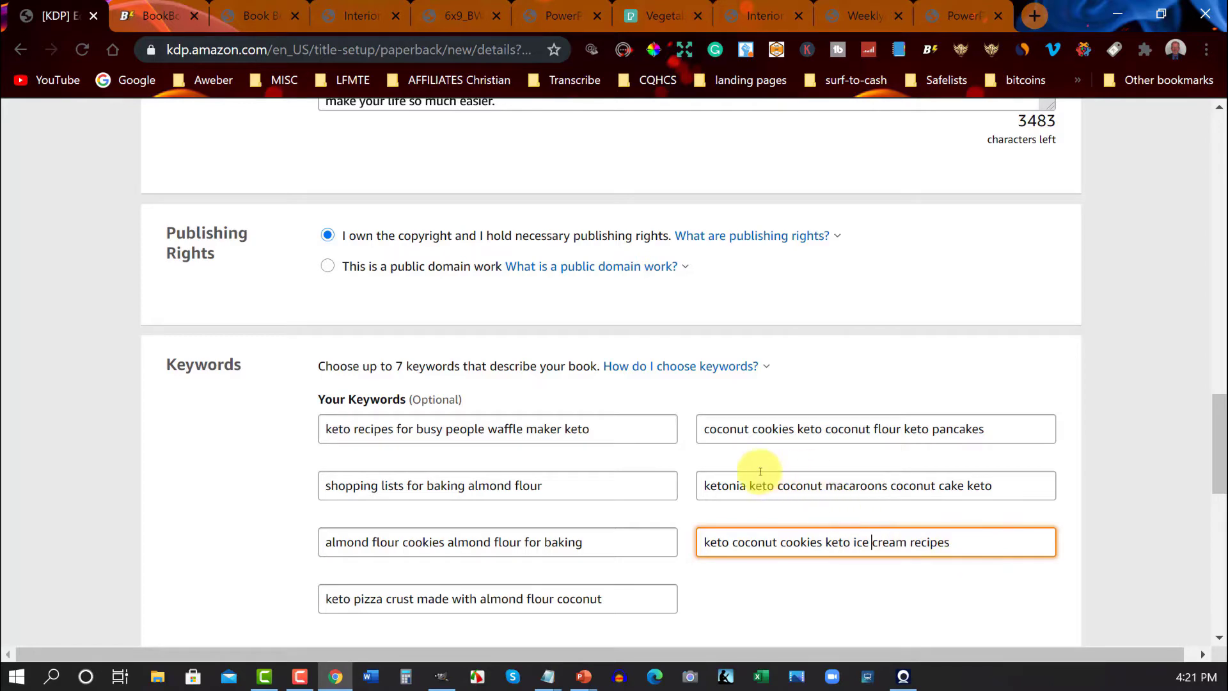
Open the browse category chooser for the book and expand Nonfiction > Cooking.
scroll(704, 470, "down", 1)
scroll(680, 481, "up", 1)
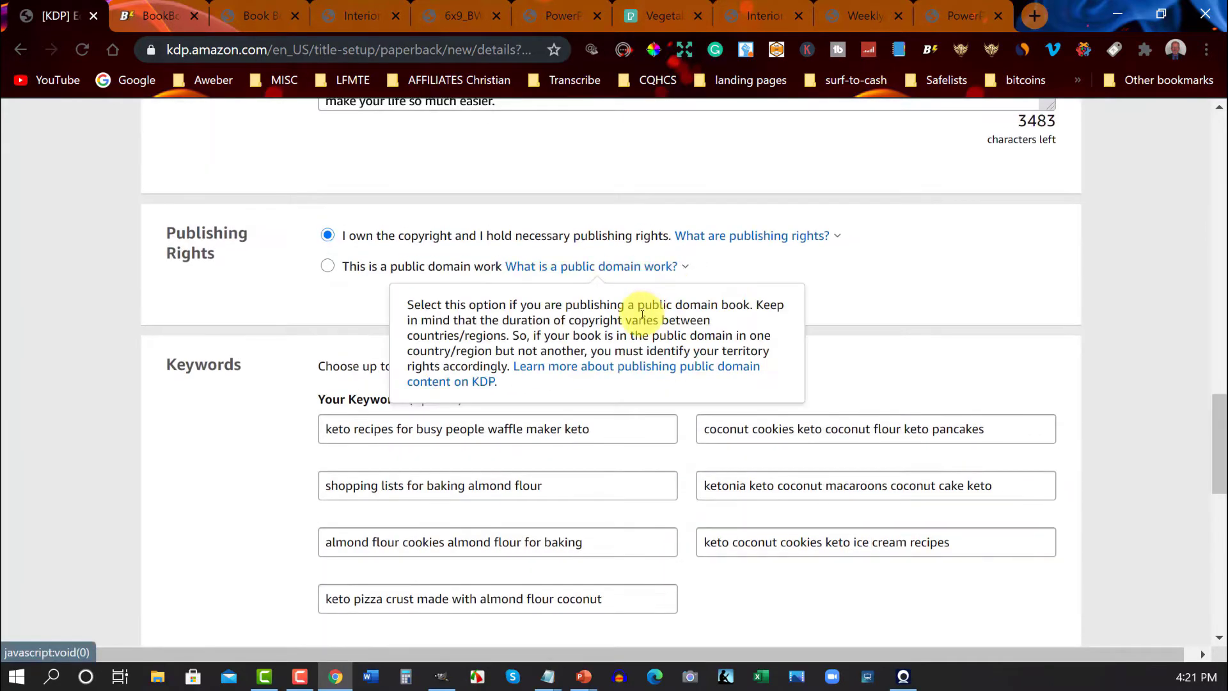
scroll(507, 417, "up", 3)
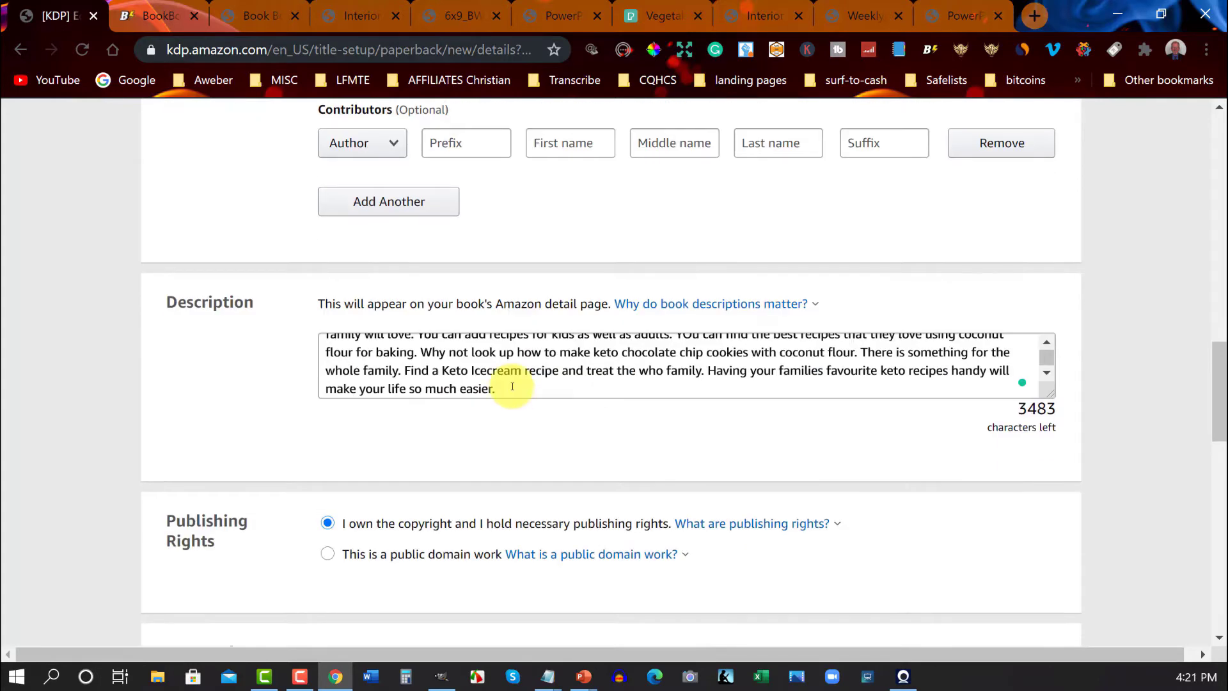
scroll(544, 426, "down", 5)
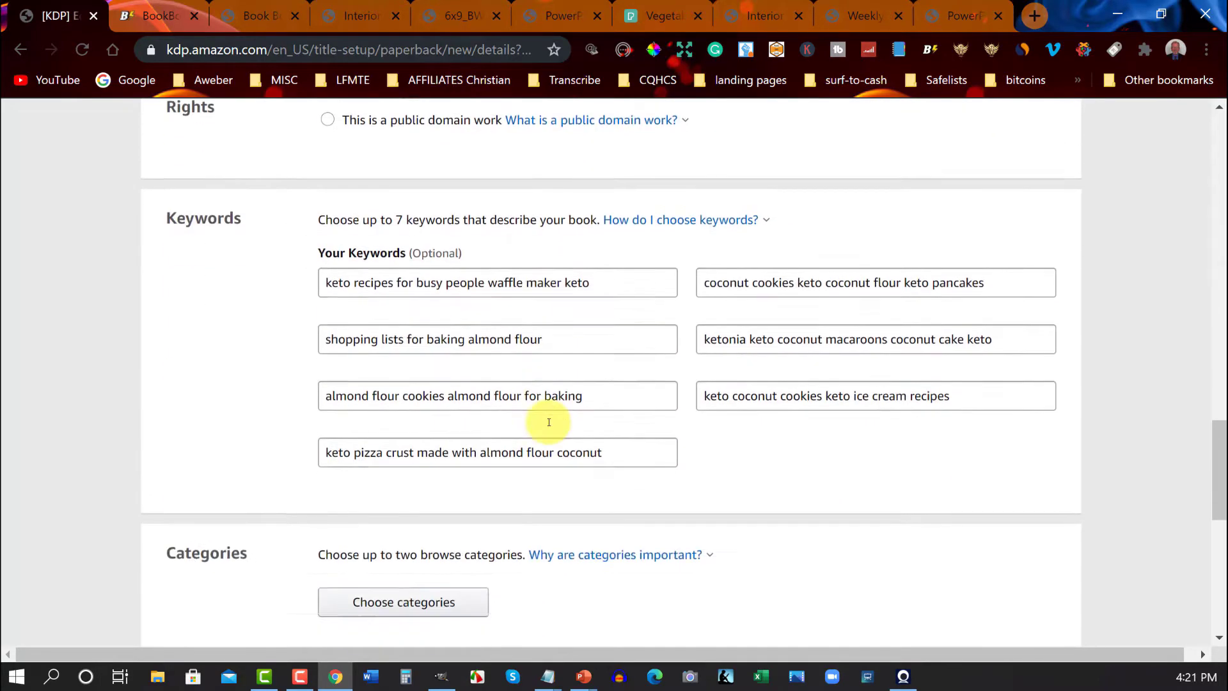
scroll(549, 422, "down", 3)
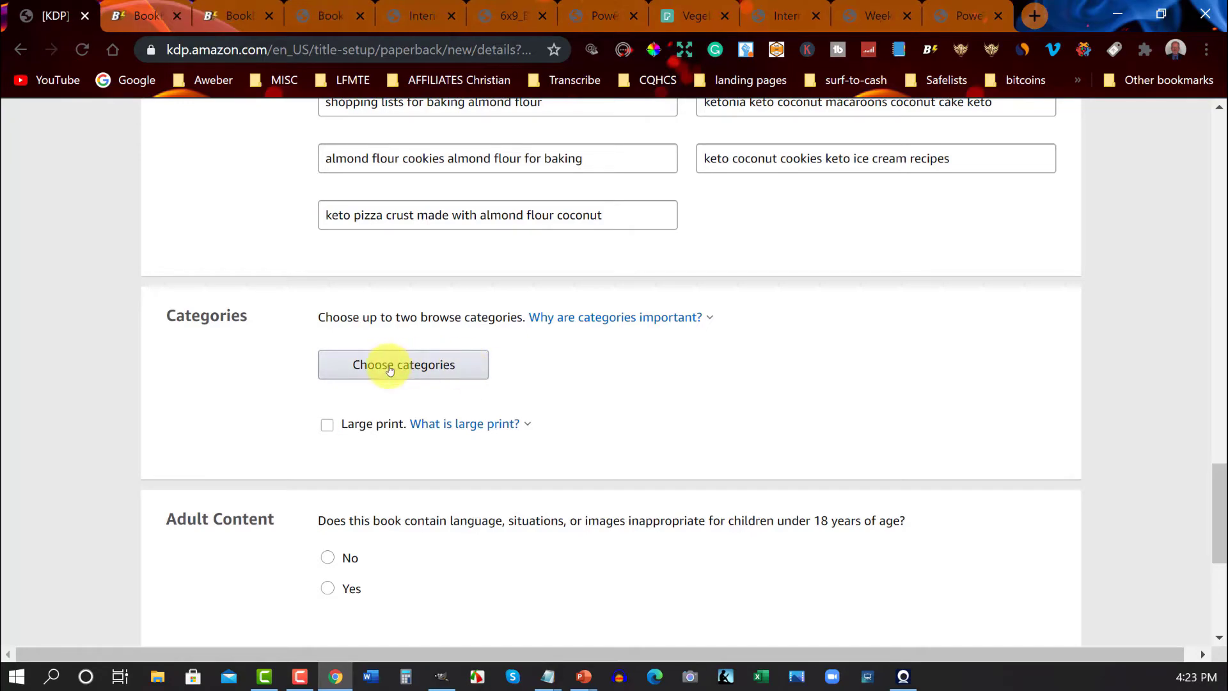
left_click(358, 364)
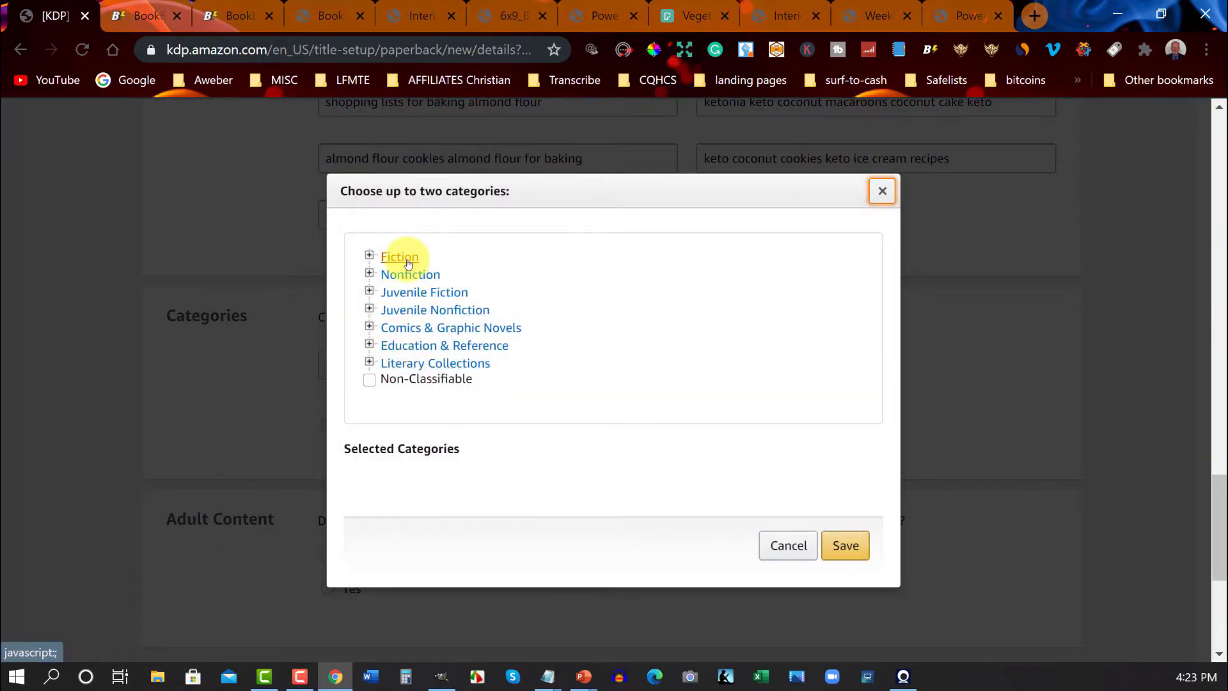
left_click(403, 278)
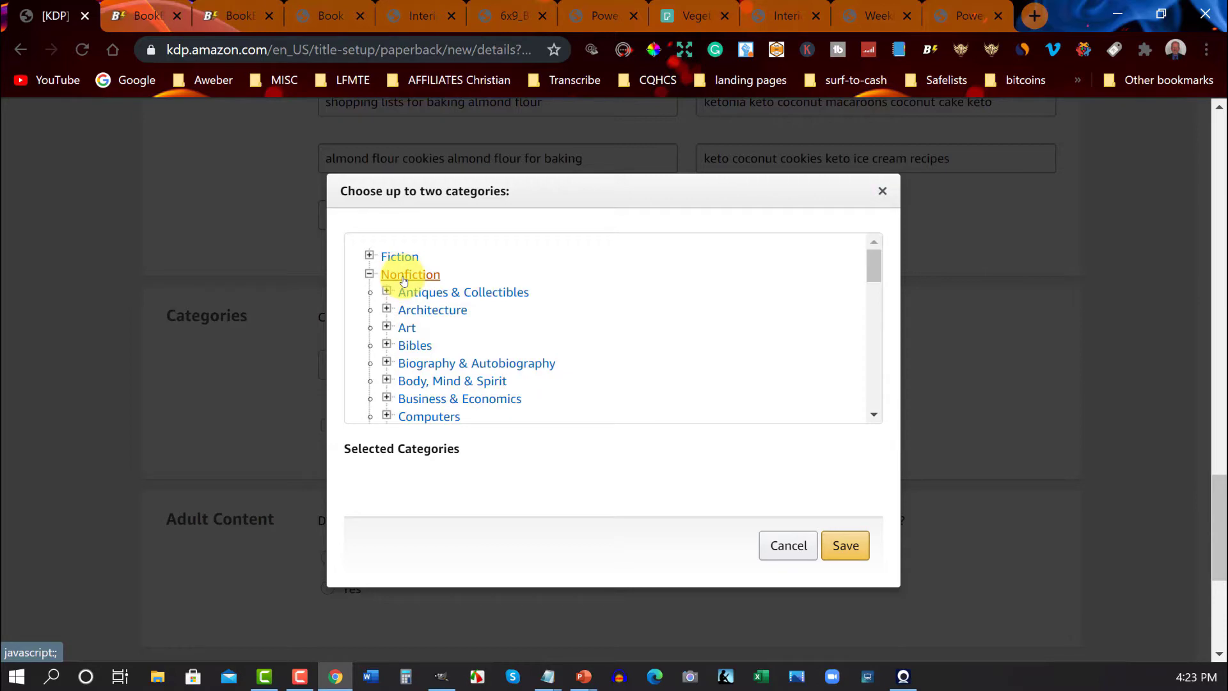
scroll(460, 295, "down", 1)
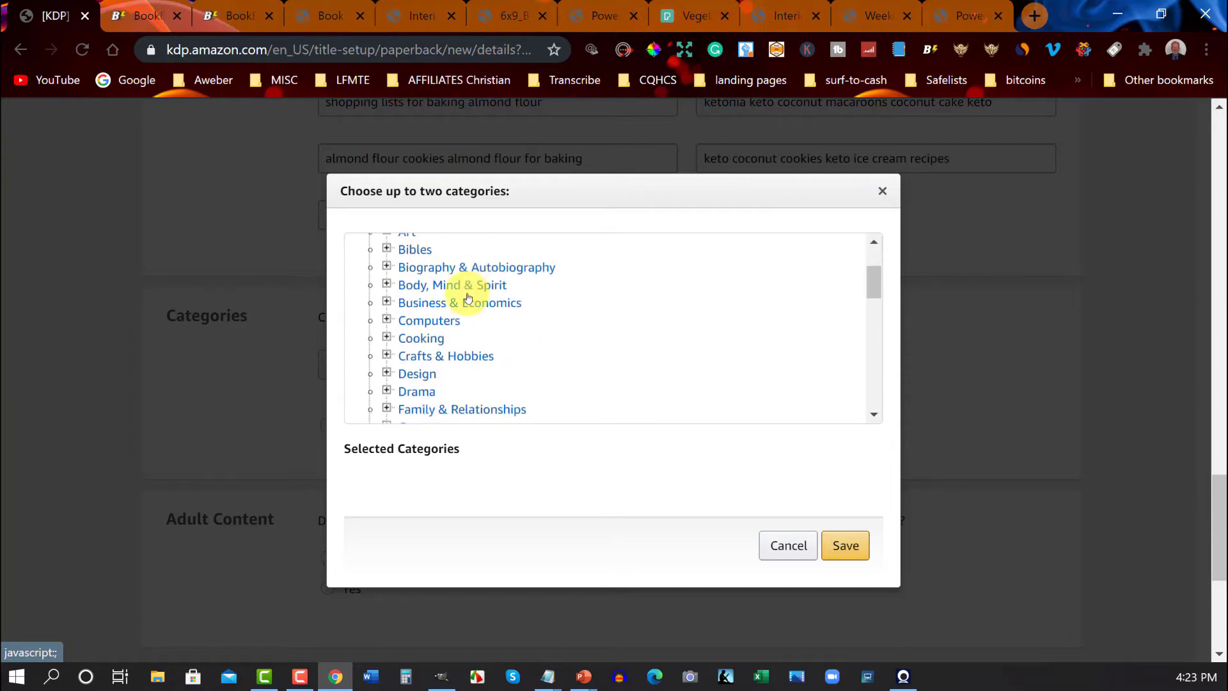
left_click(433, 338)
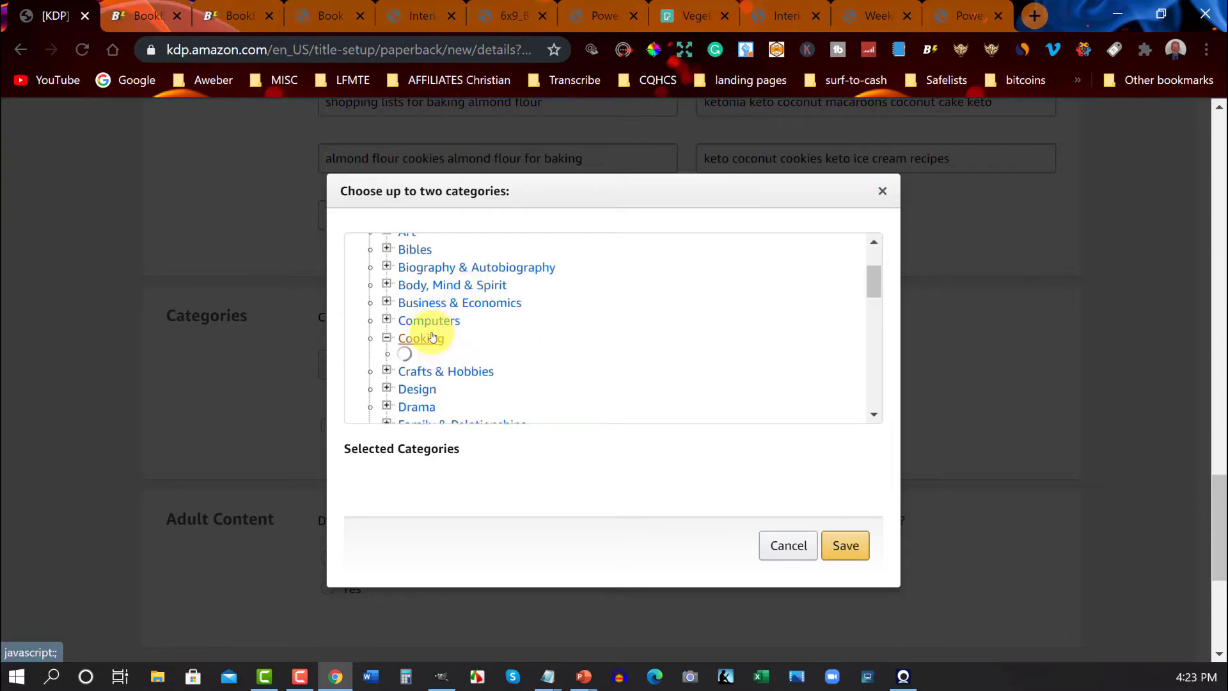
Expand Health & Healing under Cooking and select the Low Carbohydrate category.
scroll(563, 311, "down", 1)
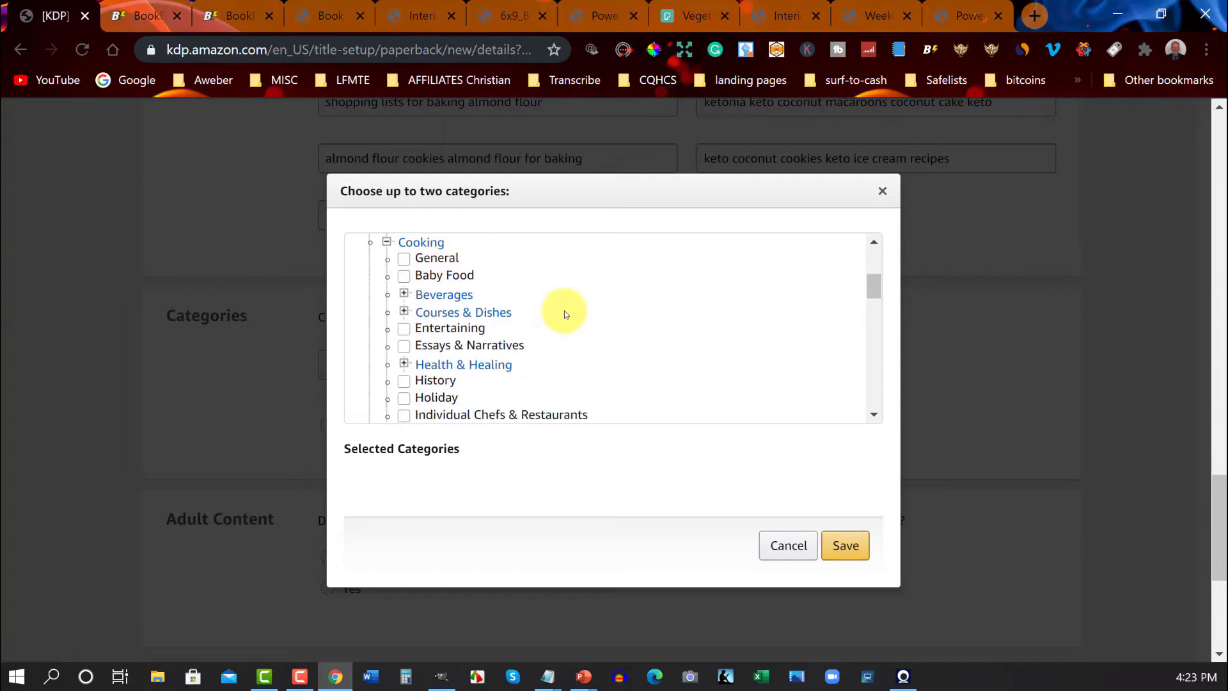
scroll(568, 291, "down", 2)
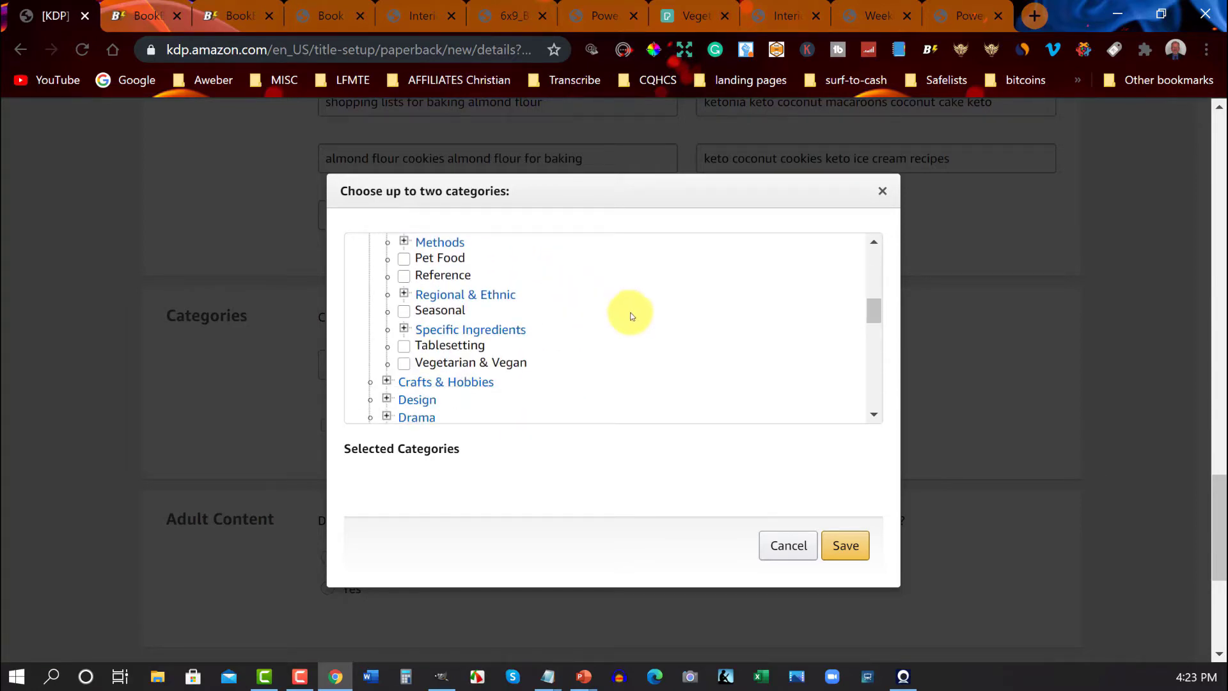
mouse_move(871, 309)
left_mouse_down()
mouse_move(876, 276)
mouse_move(878, 291)
left_mouse_up()
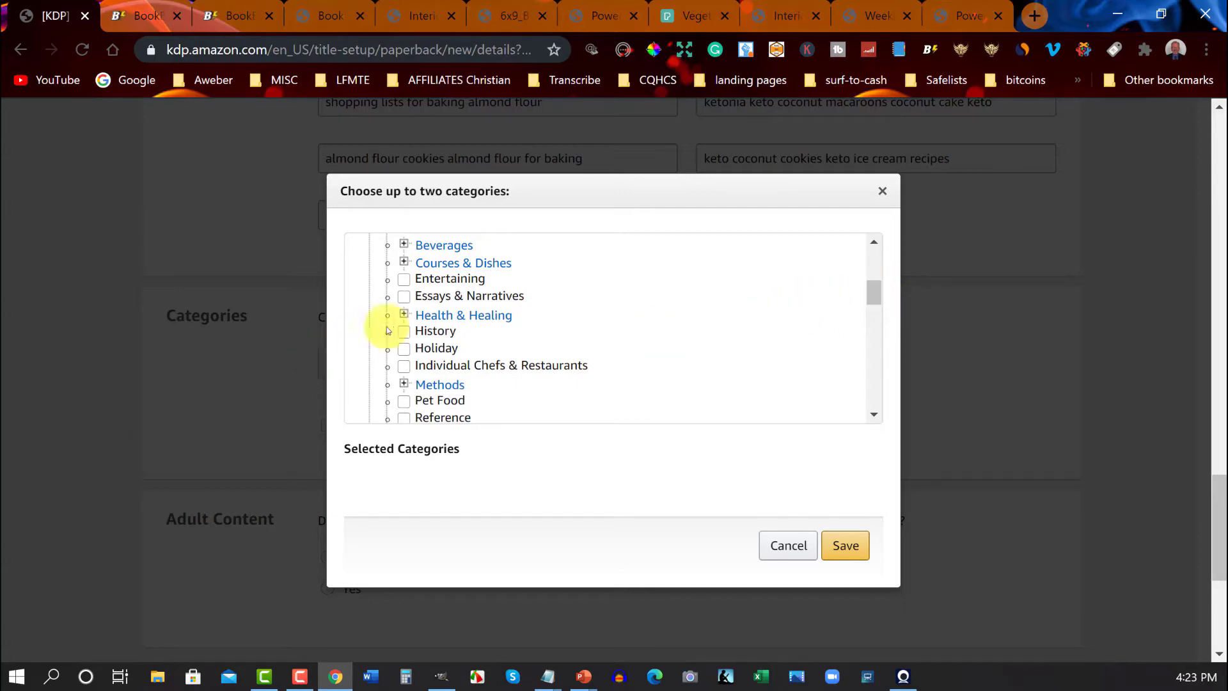
left_click(403, 315)
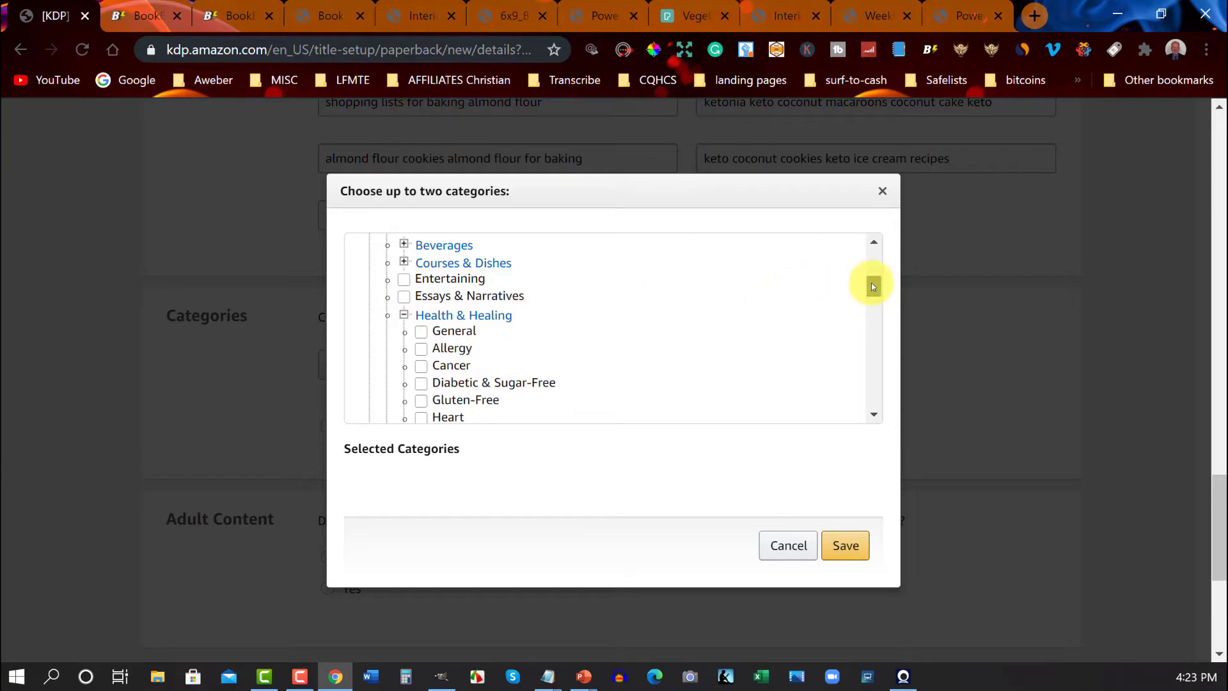
left_click_drag(871, 283, 868, 300)
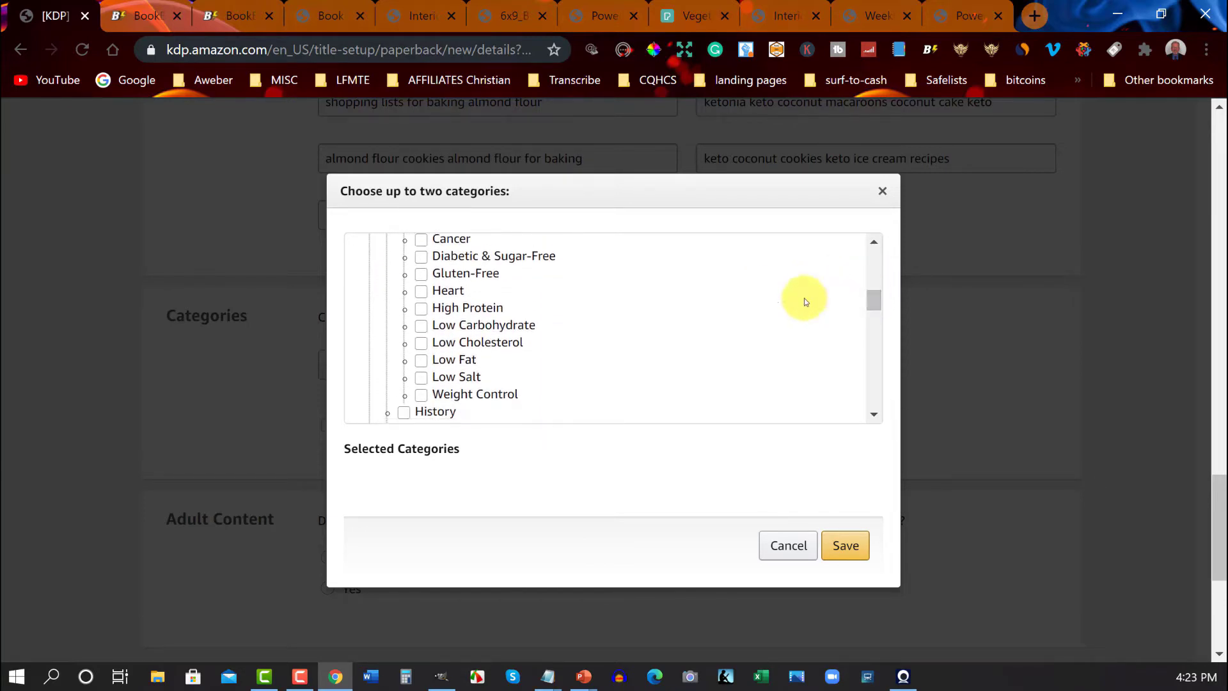
left_click(421, 327)
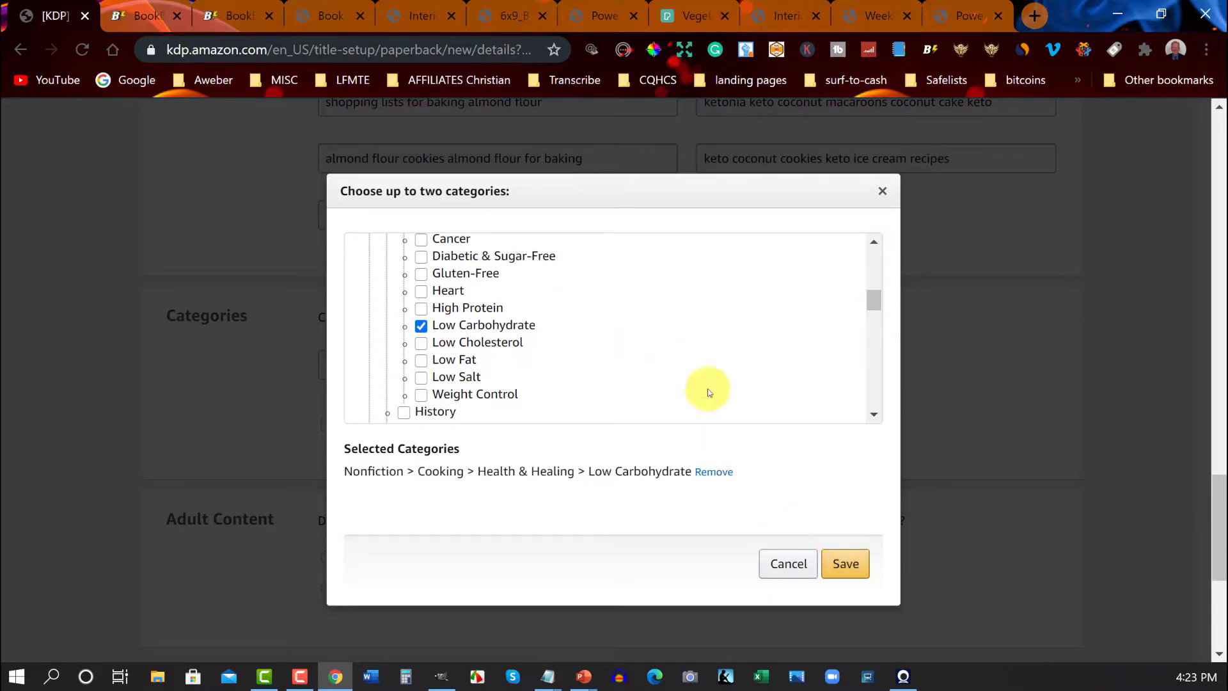
Look through the Nonfiction cooking categories for a second option, and save the category selection.
scroll(658, 334, "up", 4)
scroll(664, 341, "up", 3)
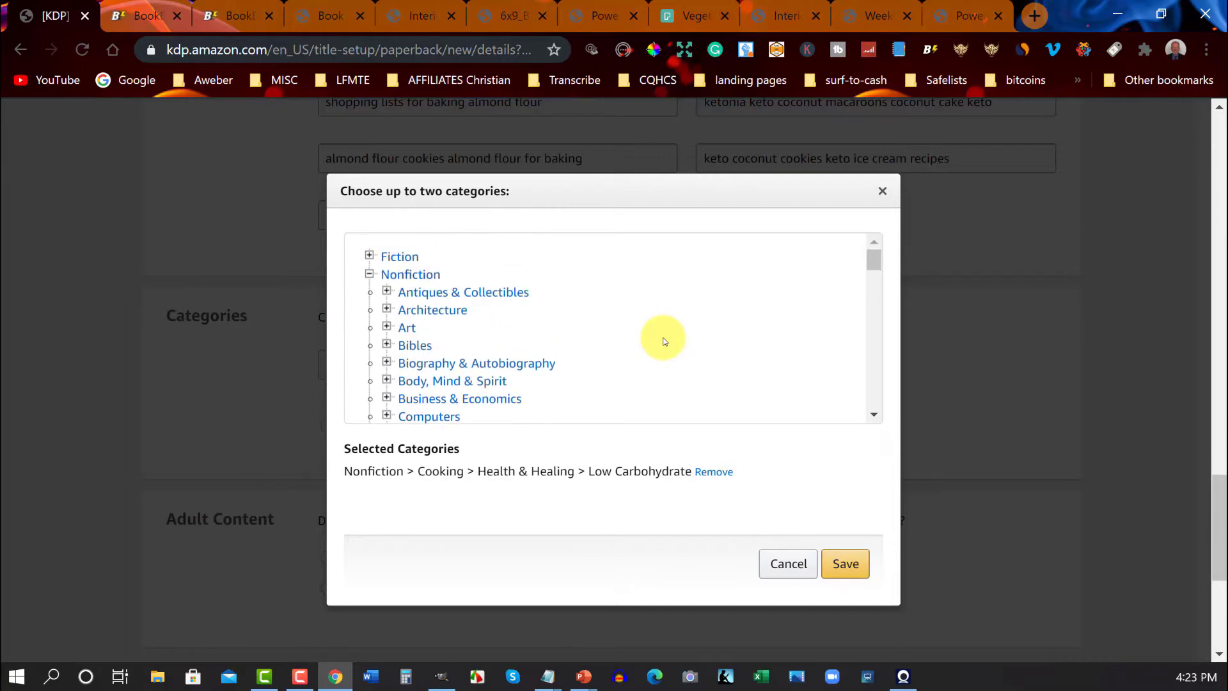
scroll(663, 341, "down", 3)
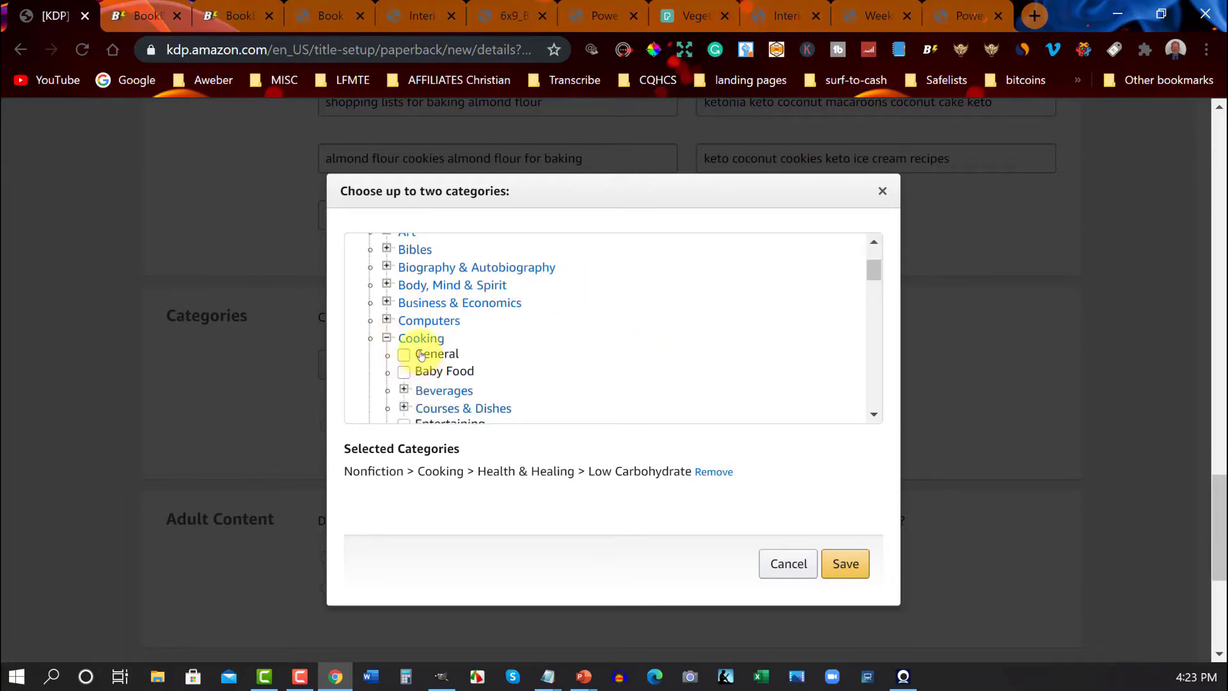
scroll(433, 354, "down", 5)
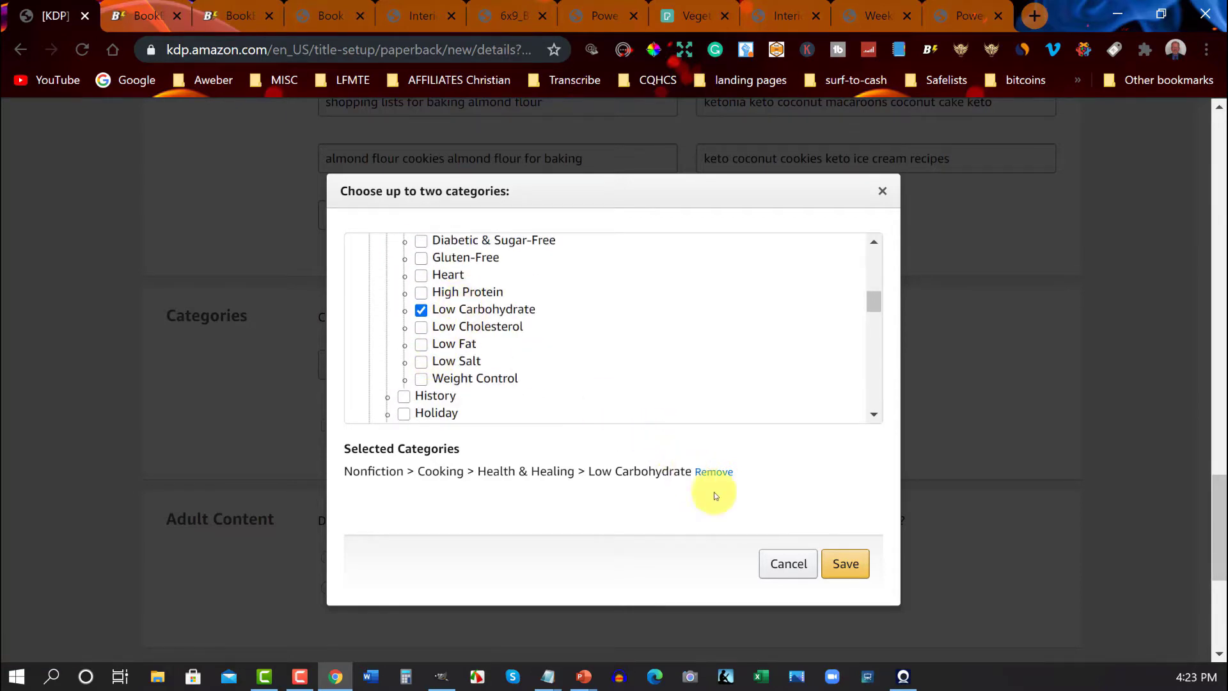
left_click(834, 558)
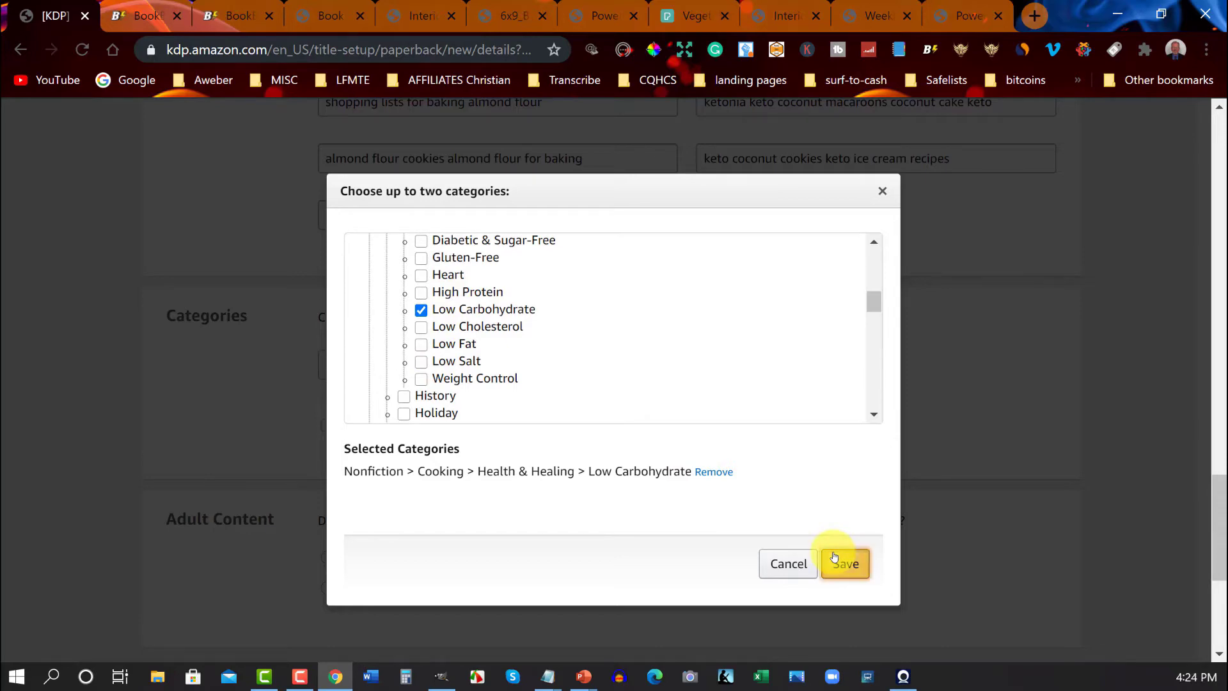
Declare that the book has no adult content, and save the details to continue to the paperback content page.
mouse_move(652, 320)
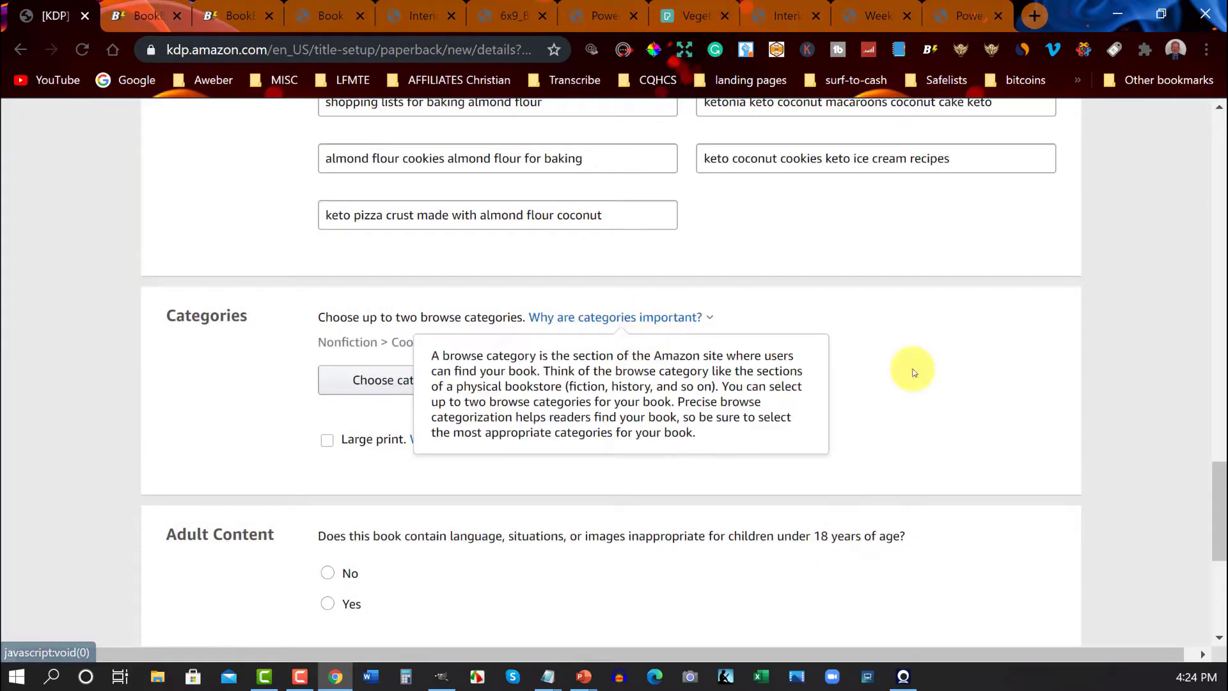
scroll(416, 383, "down", 1)
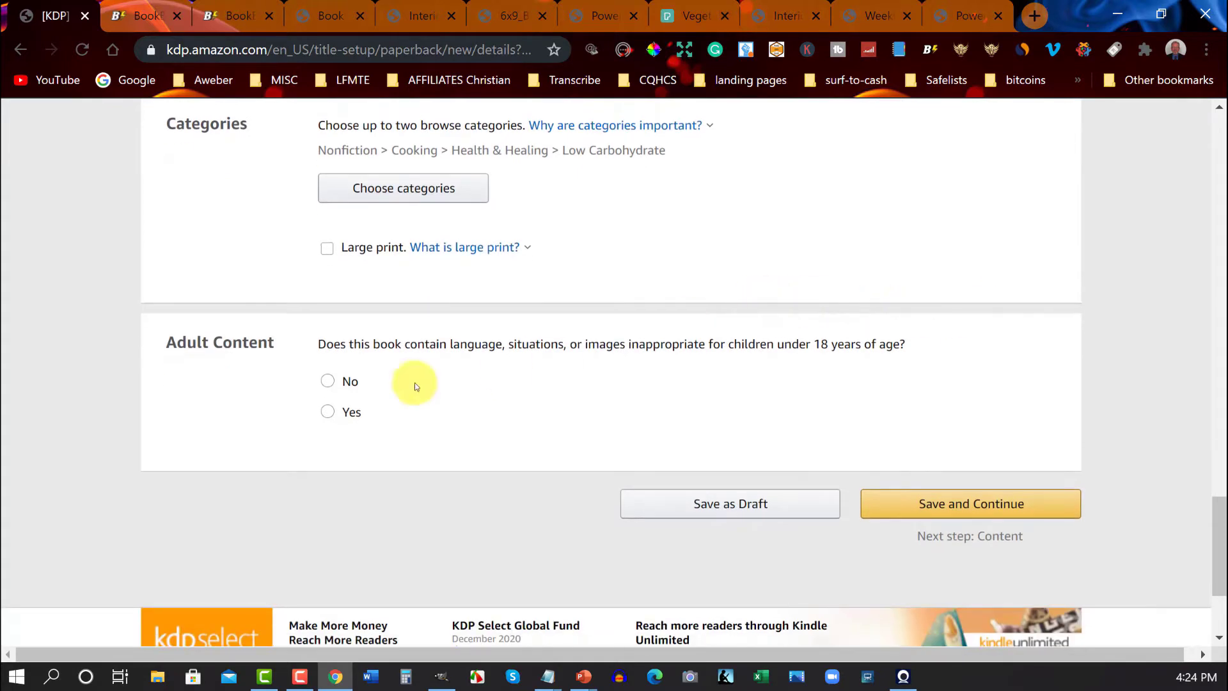
left_click(330, 382)
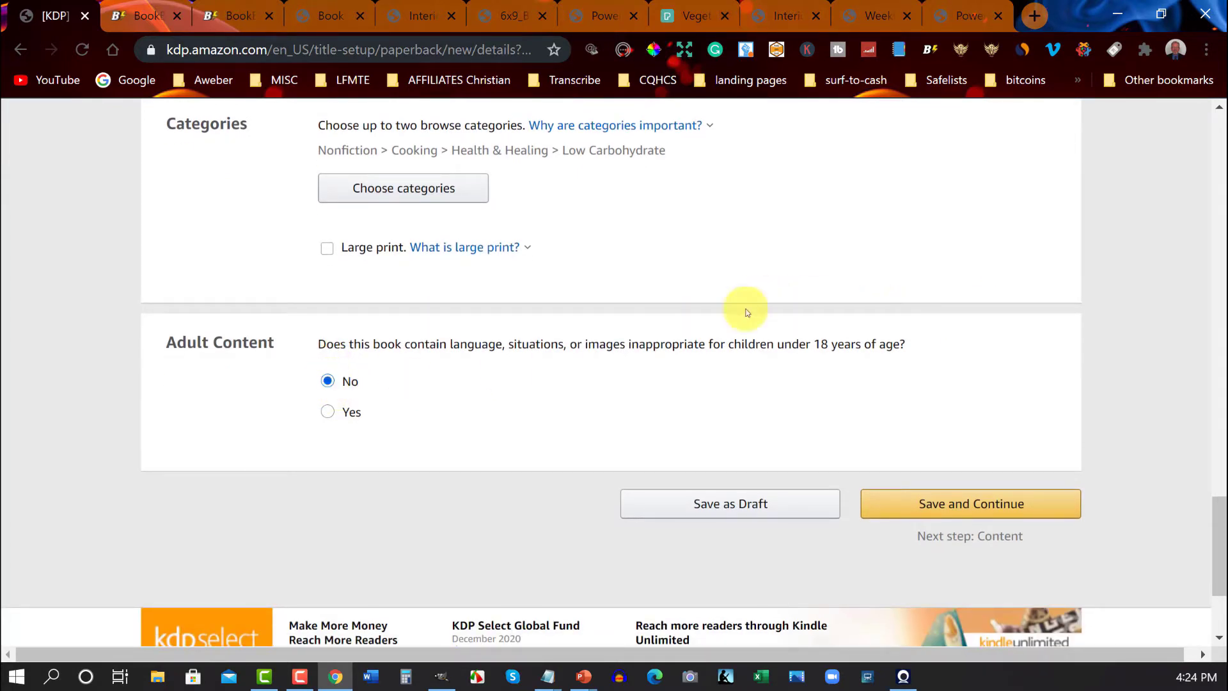
left_click(1007, 502)
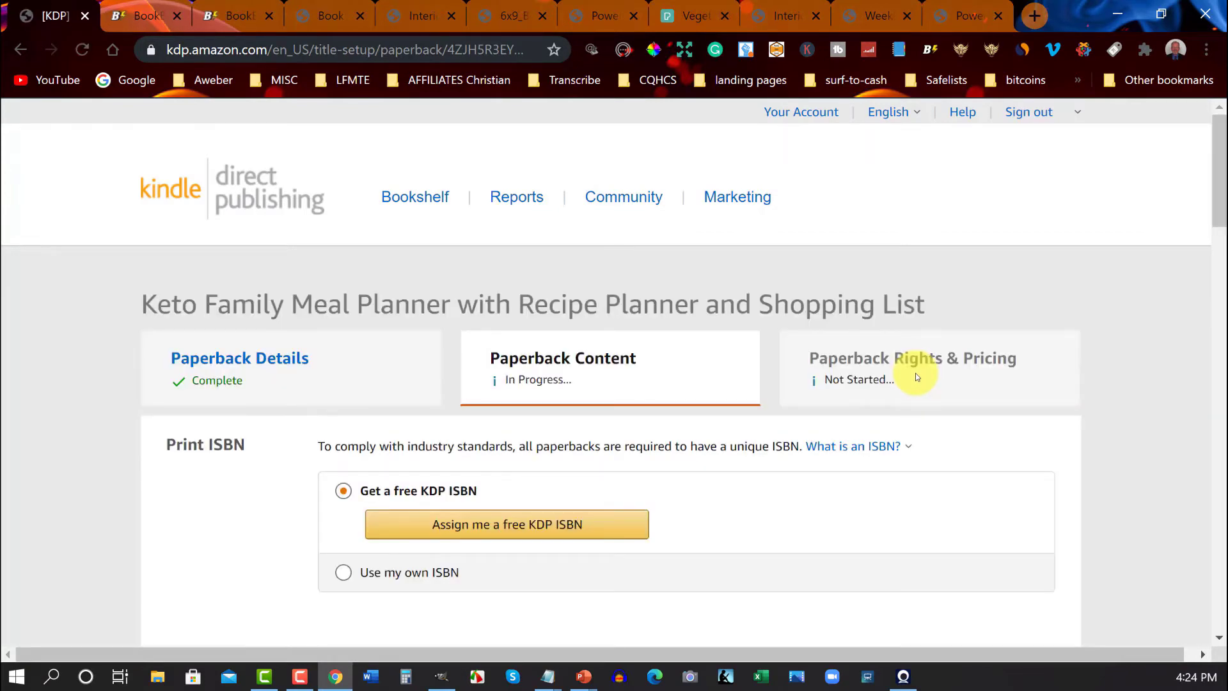
Assign a free KDP ISBN to the paperback.
scroll(534, 332, "down", 3)
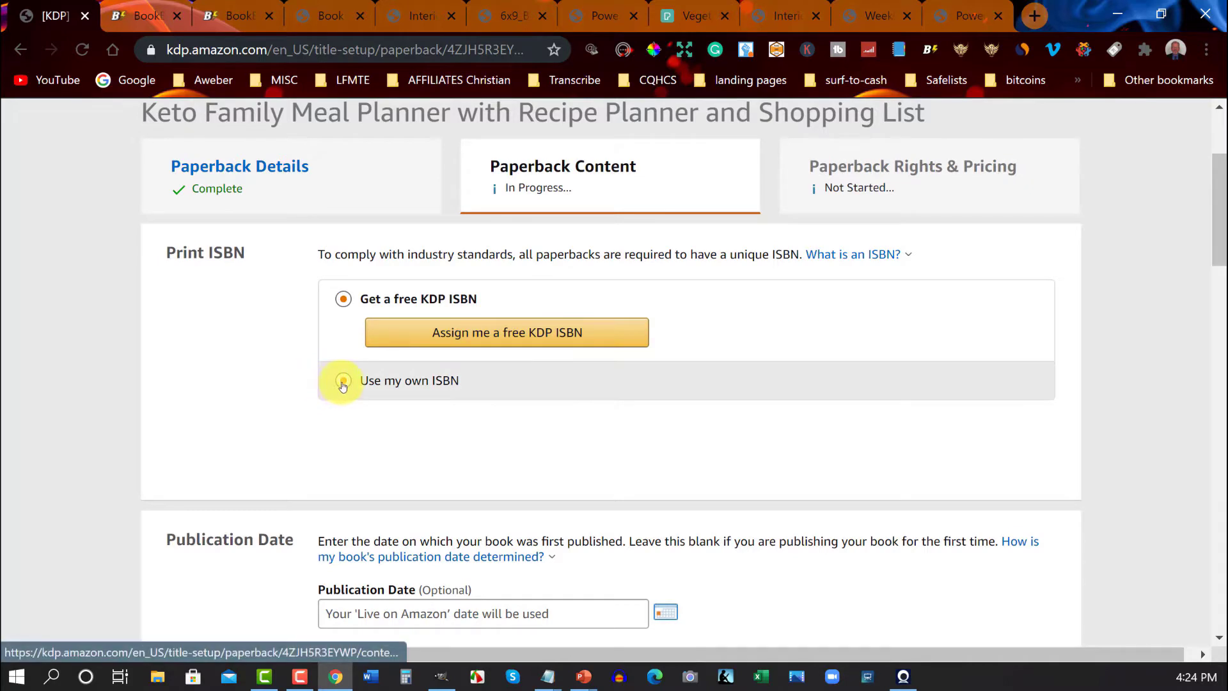
left_click(552, 338)
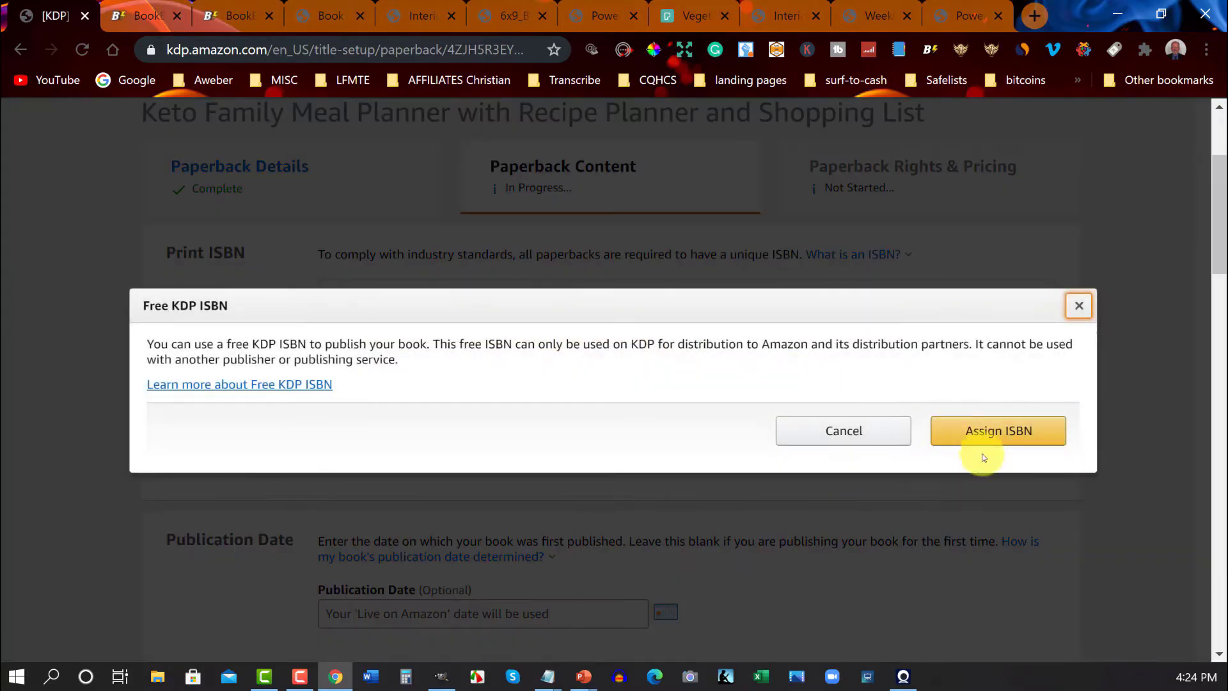
left_click(1008, 431)
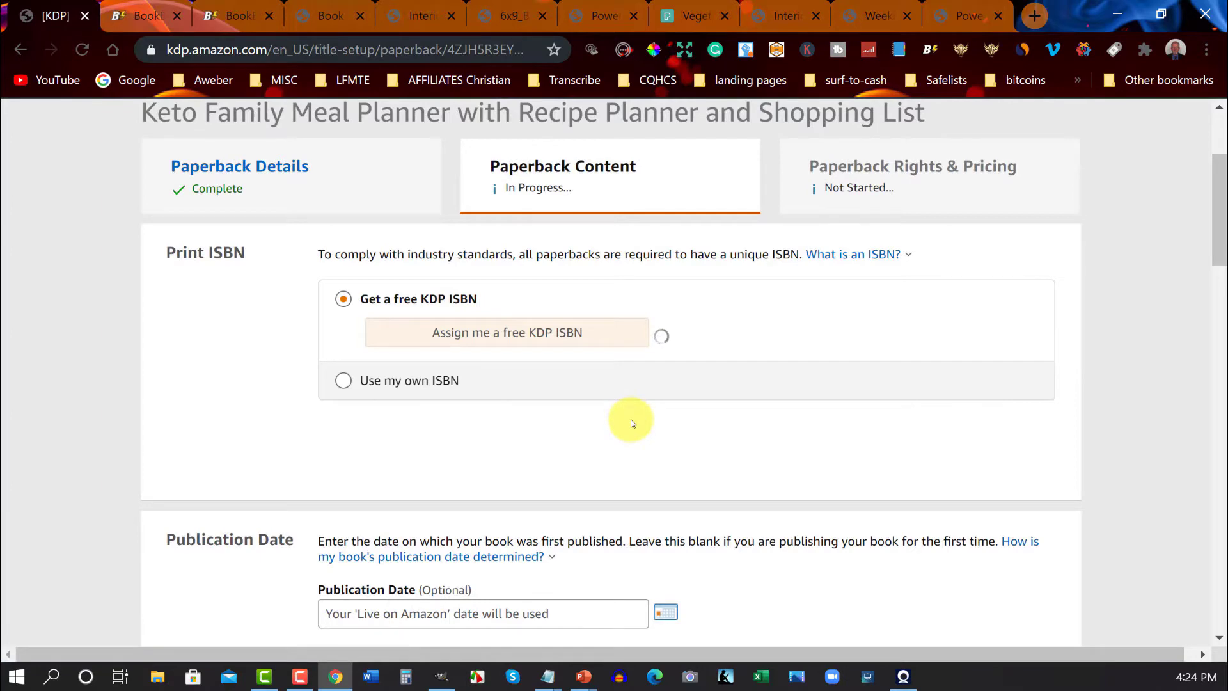
Set the publication date to 02/13/2021.
scroll(630, 420, "down", 4)
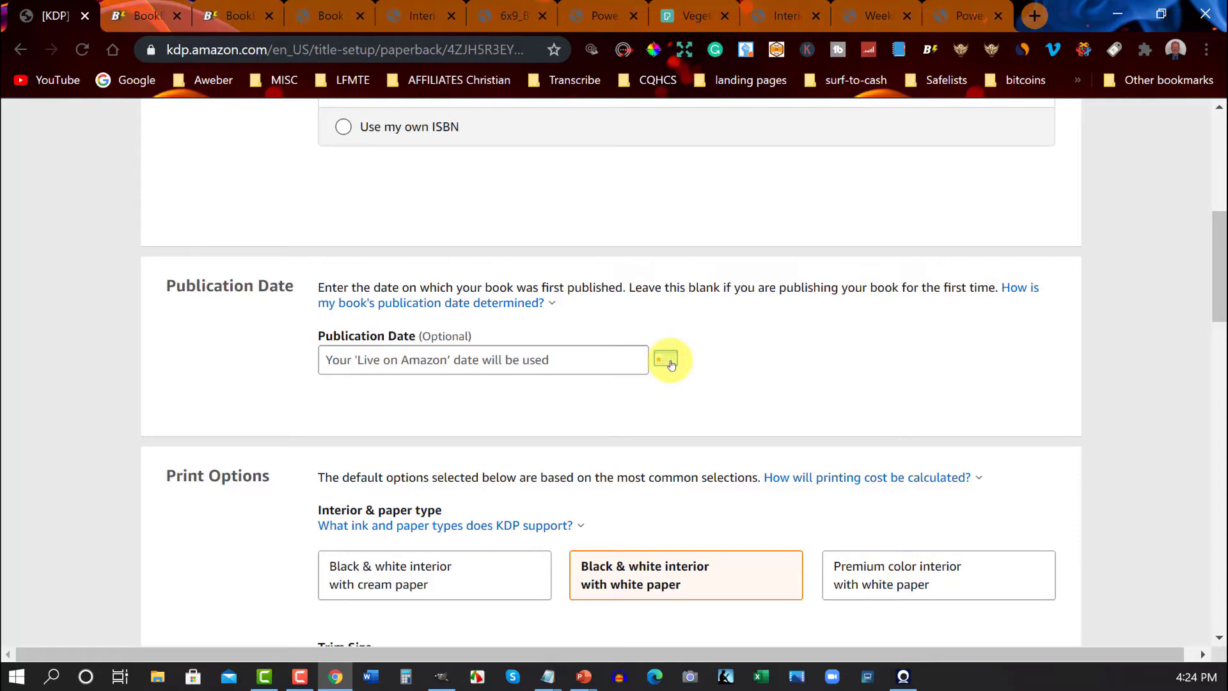
left_click(669, 363)
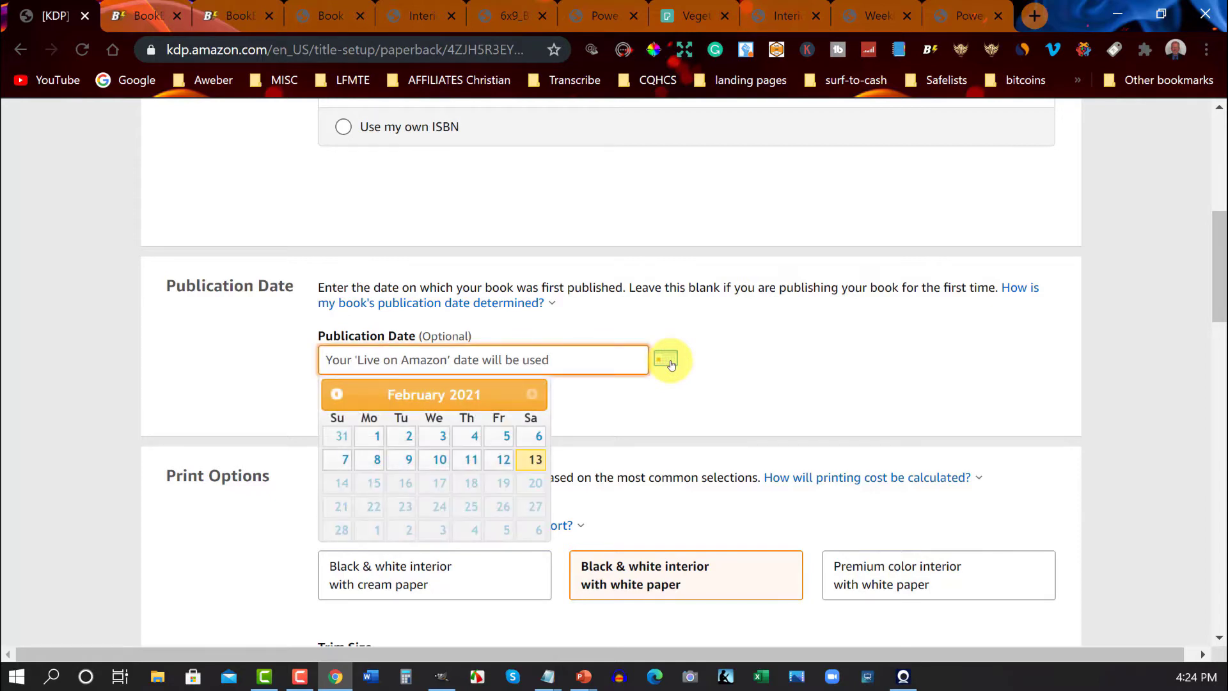
left_click(534, 462)
Set the print options to Bleed (PDF only) and a Glossy paperback cover finish.
scroll(363, 326, "down", 1)
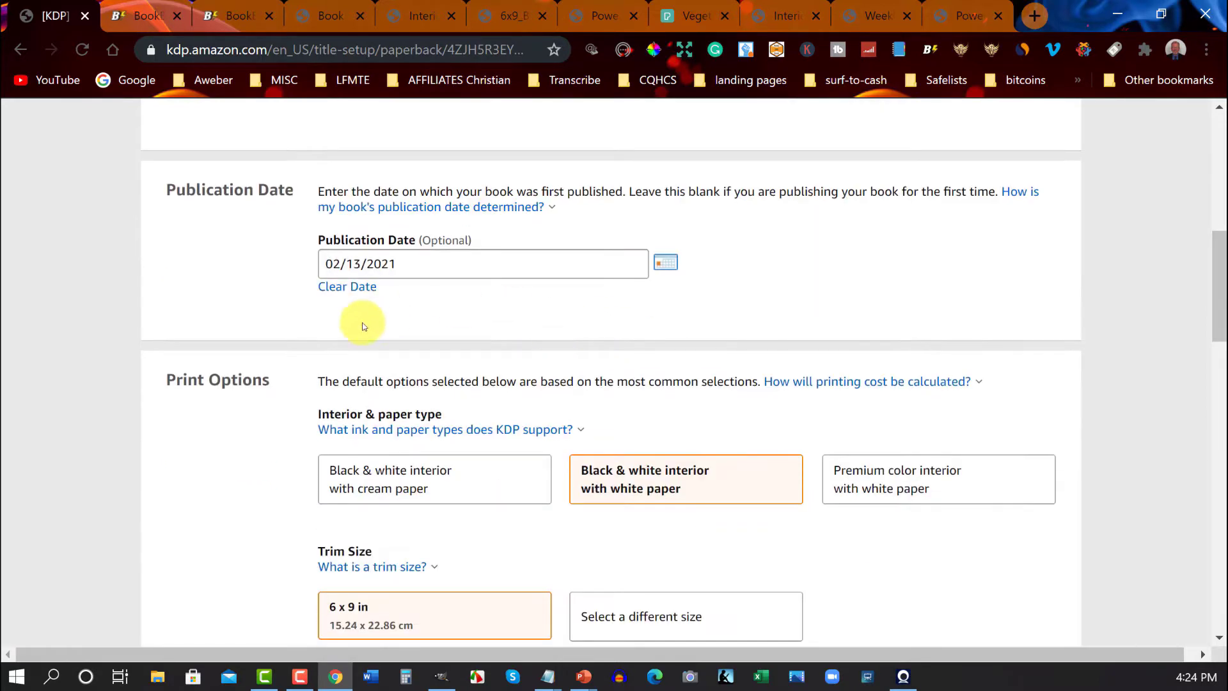
scroll(427, 326, "down", 3)
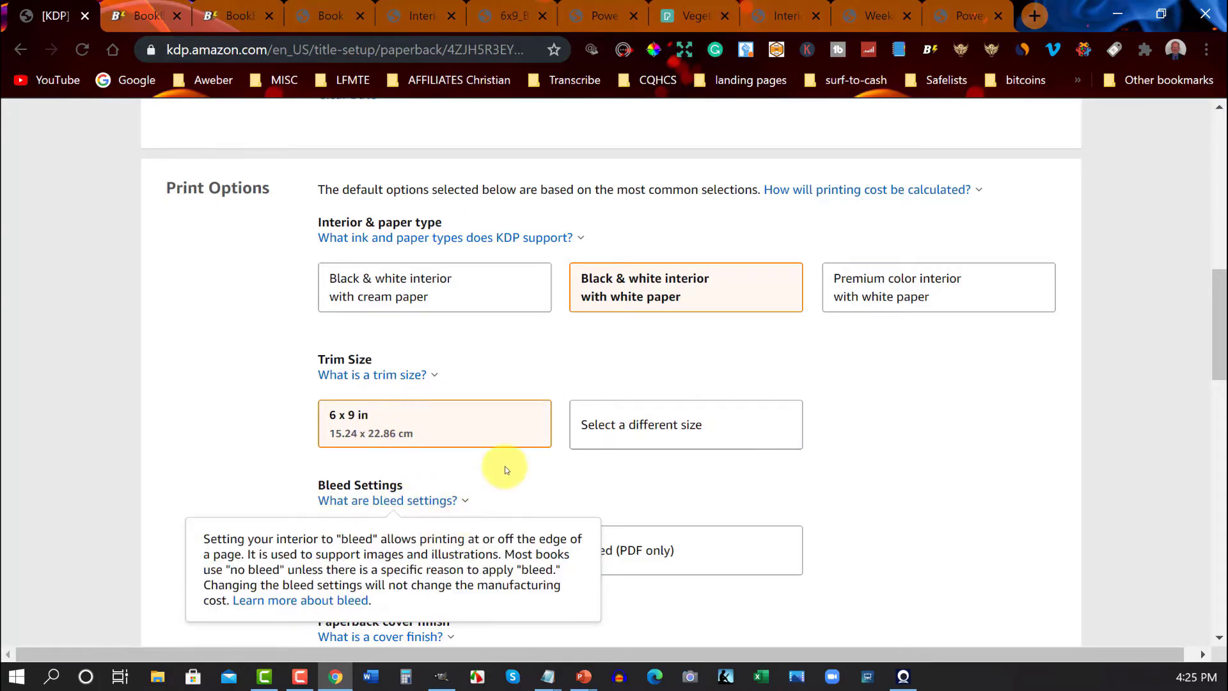
scroll(1004, 403, "down", 2)
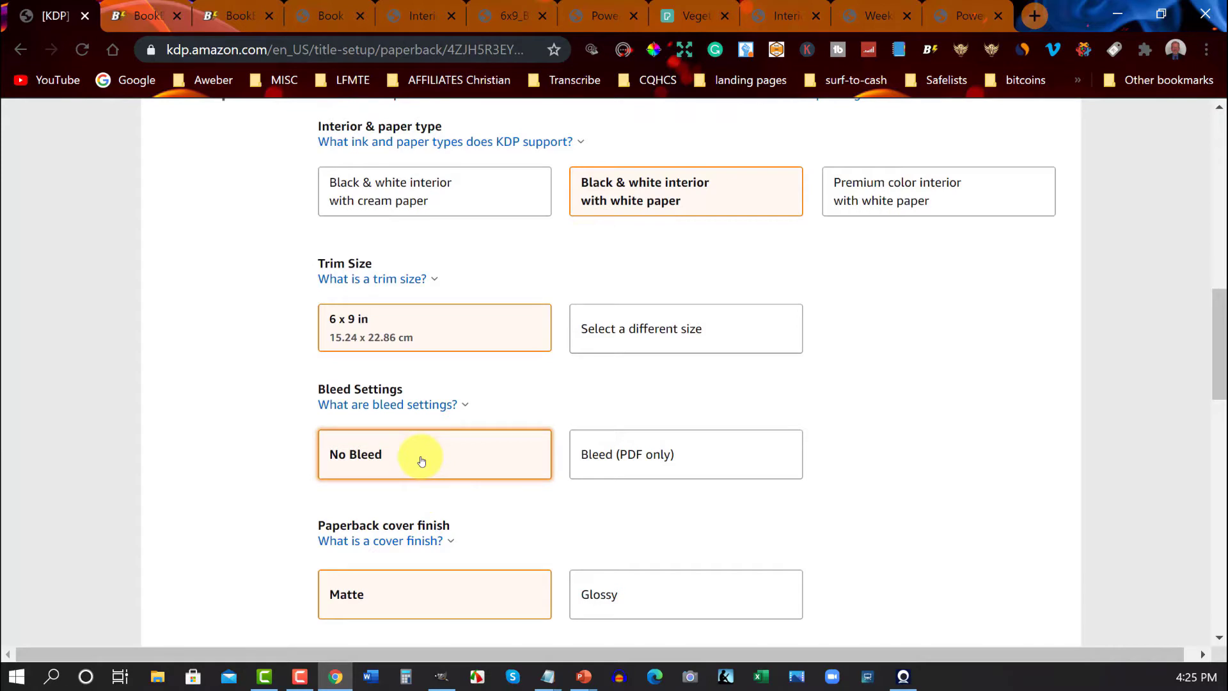
left_click(729, 447)
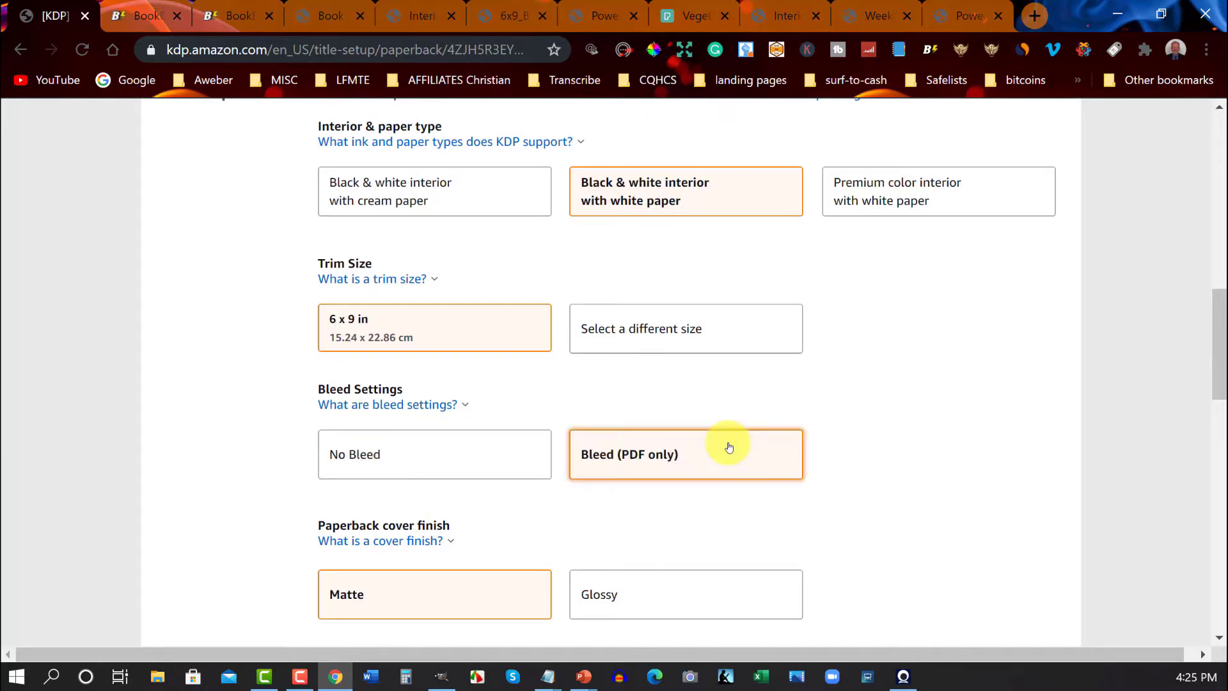
scroll(886, 364, "down", 3)
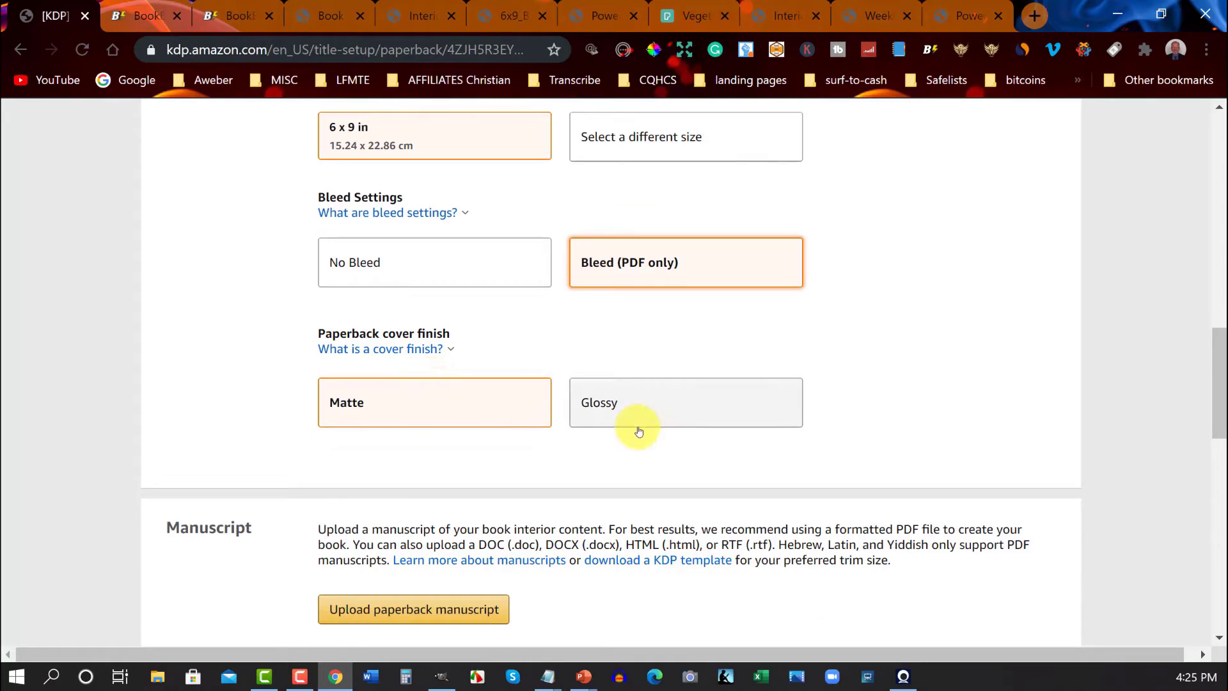
left_click(672, 397)
scroll(928, 325, "down", 4)
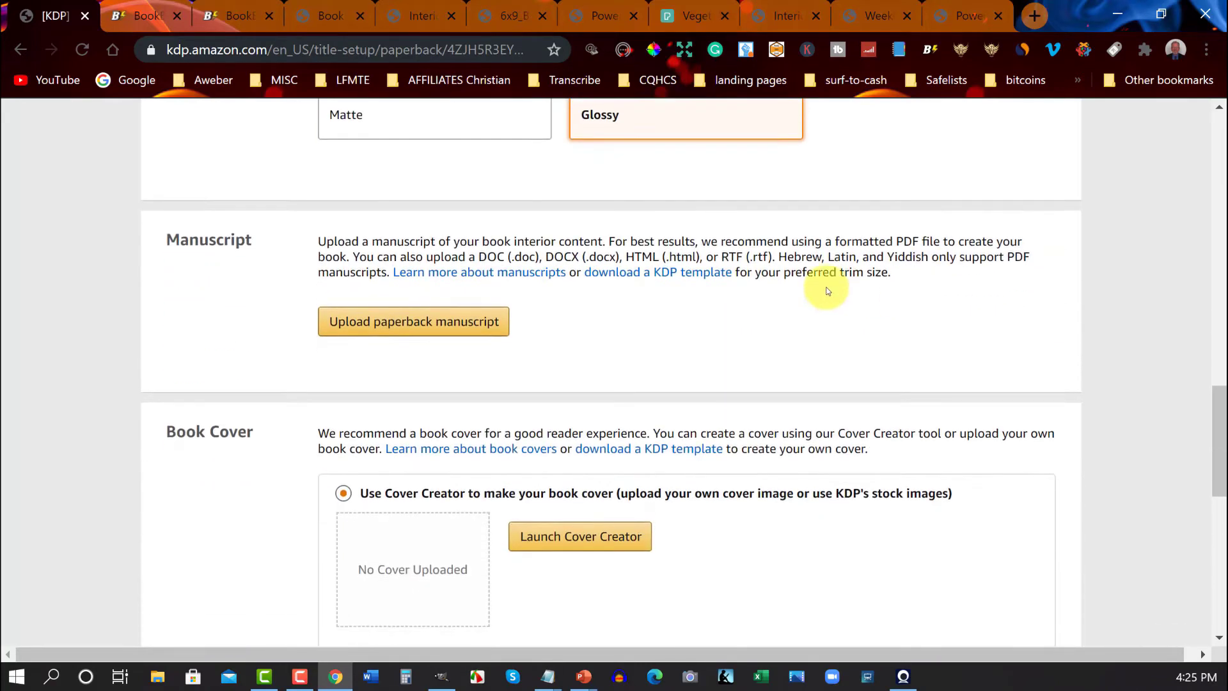
left_click(441, 320)
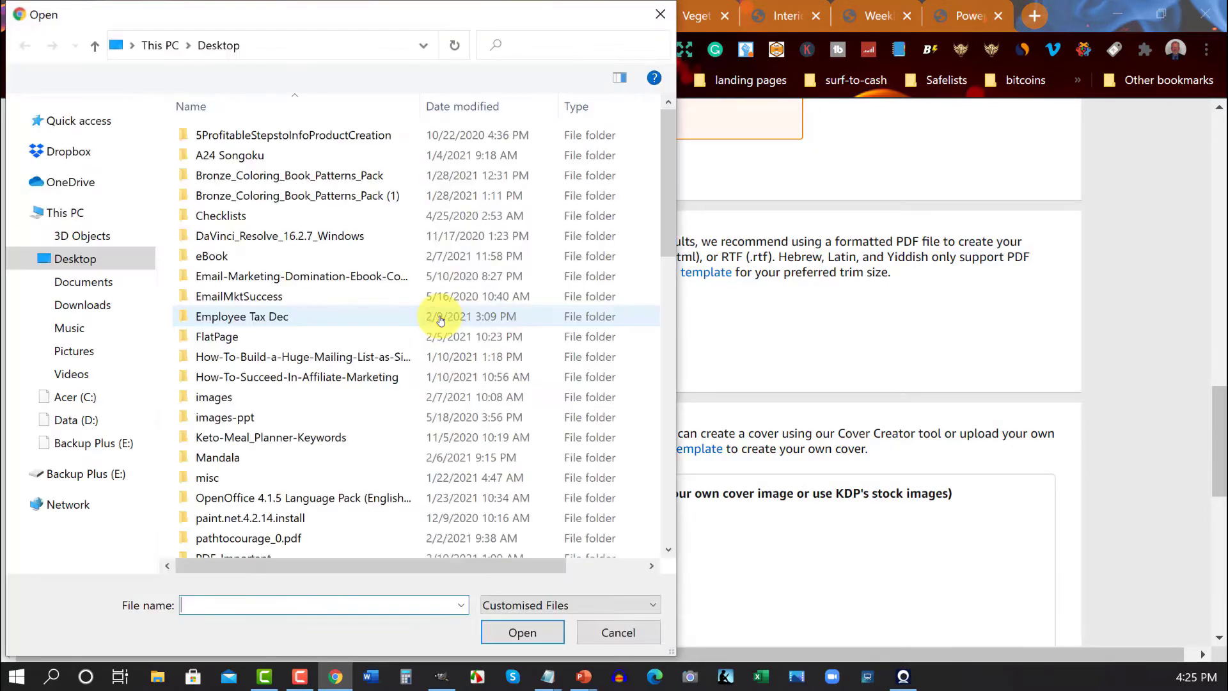
key("Escape")
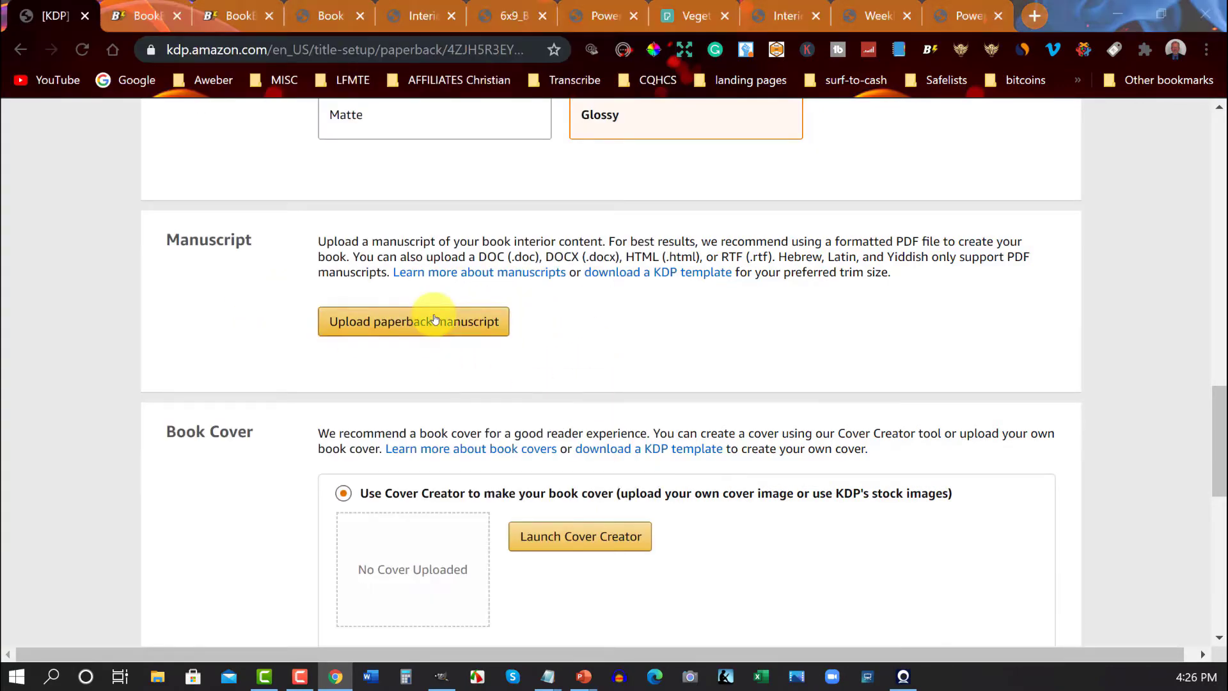
Upload the Keto-Meal-Recipe-Shopping-Planner file from the Desktop as the paperback manuscript.
left_click(435, 320)
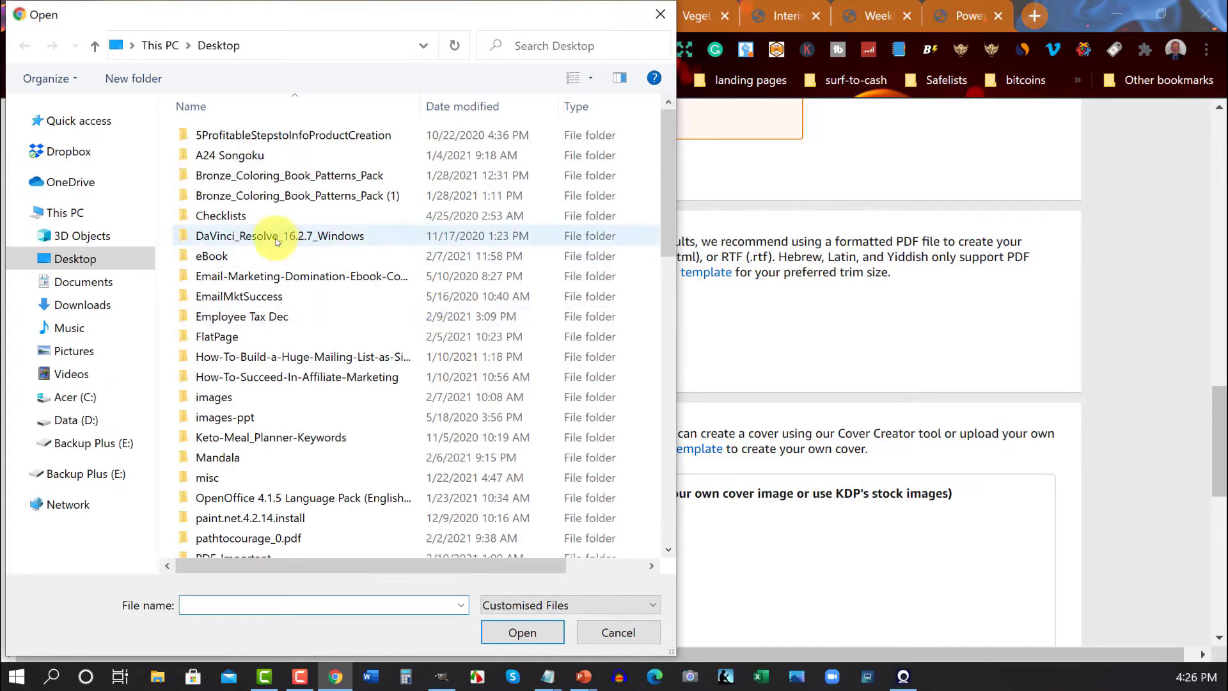
scroll(276, 243, "down", 6)
scroll(275, 244, "down", 7)
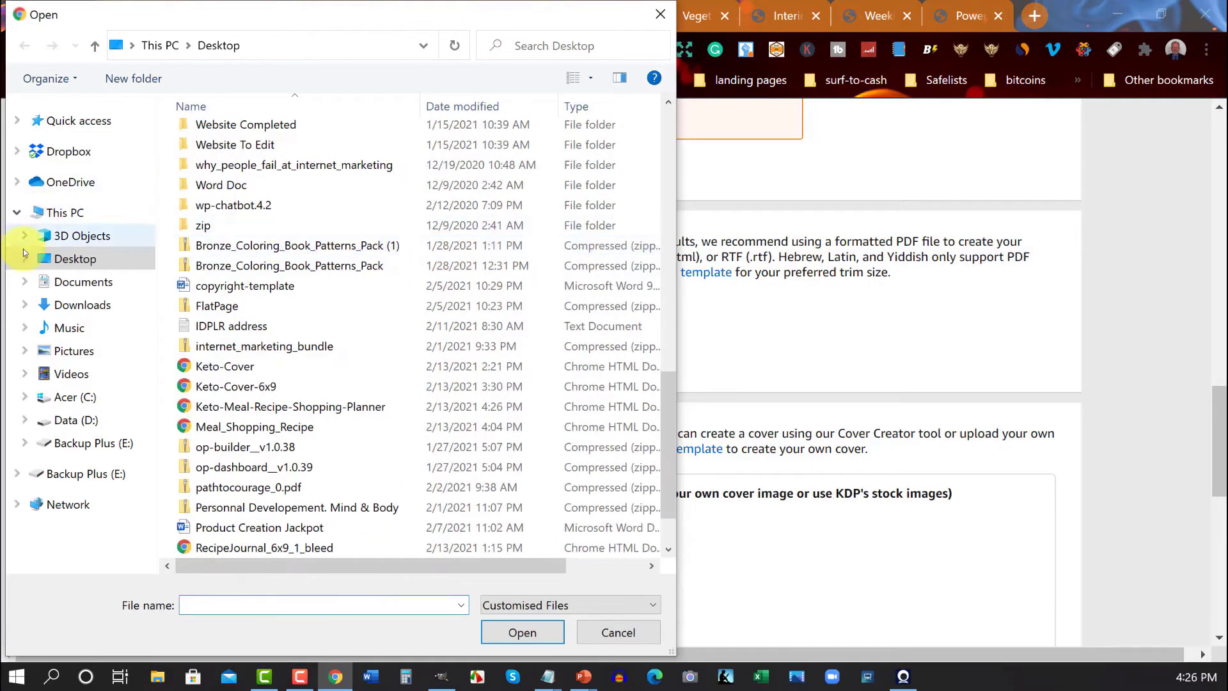
left_click(66, 262)
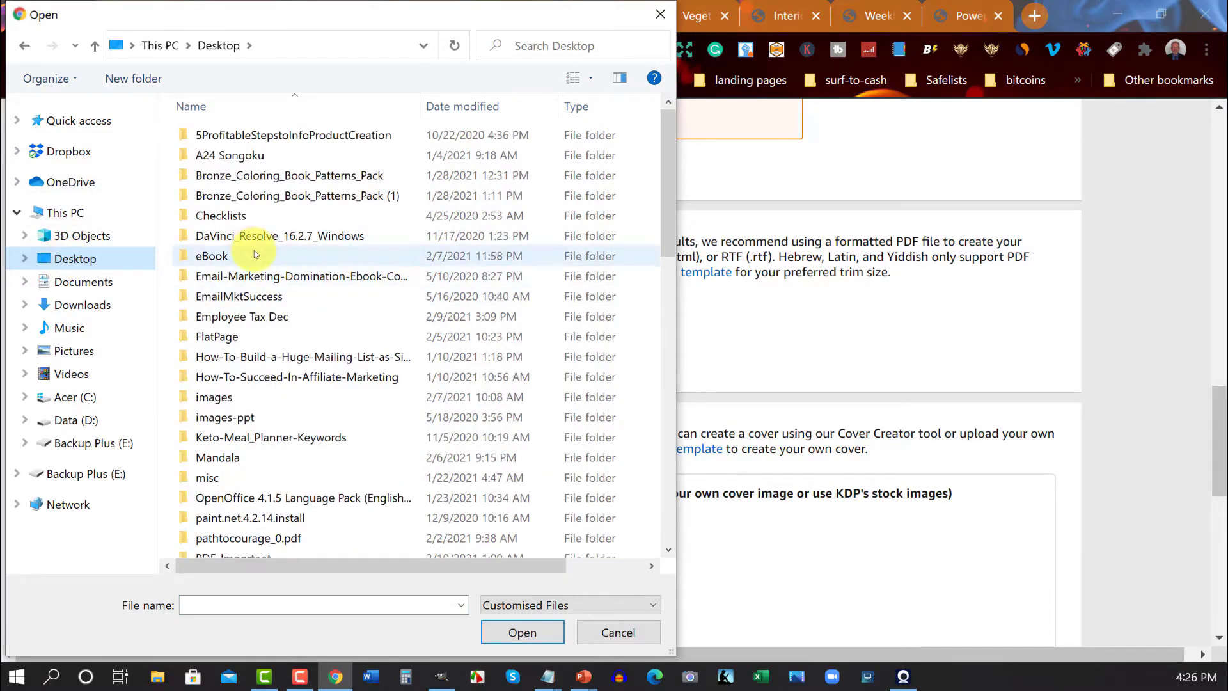
scroll(255, 251, "down", 5)
scroll(255, 251, "down", 10)
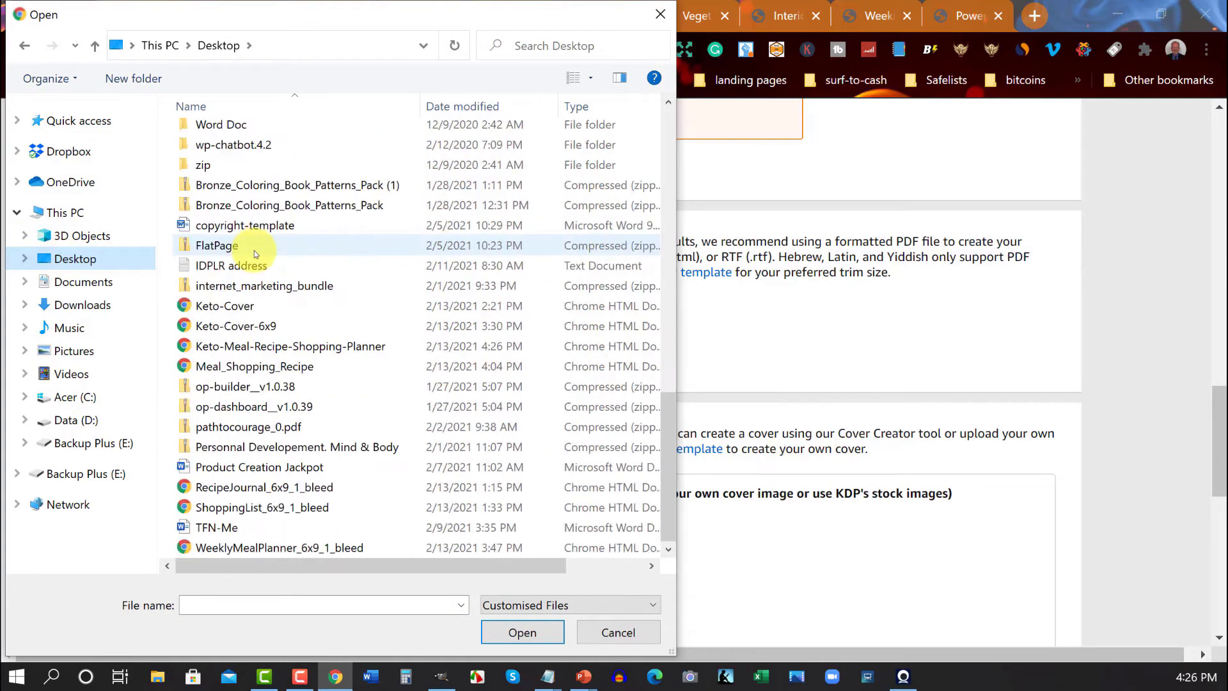
left_click(218, 348)
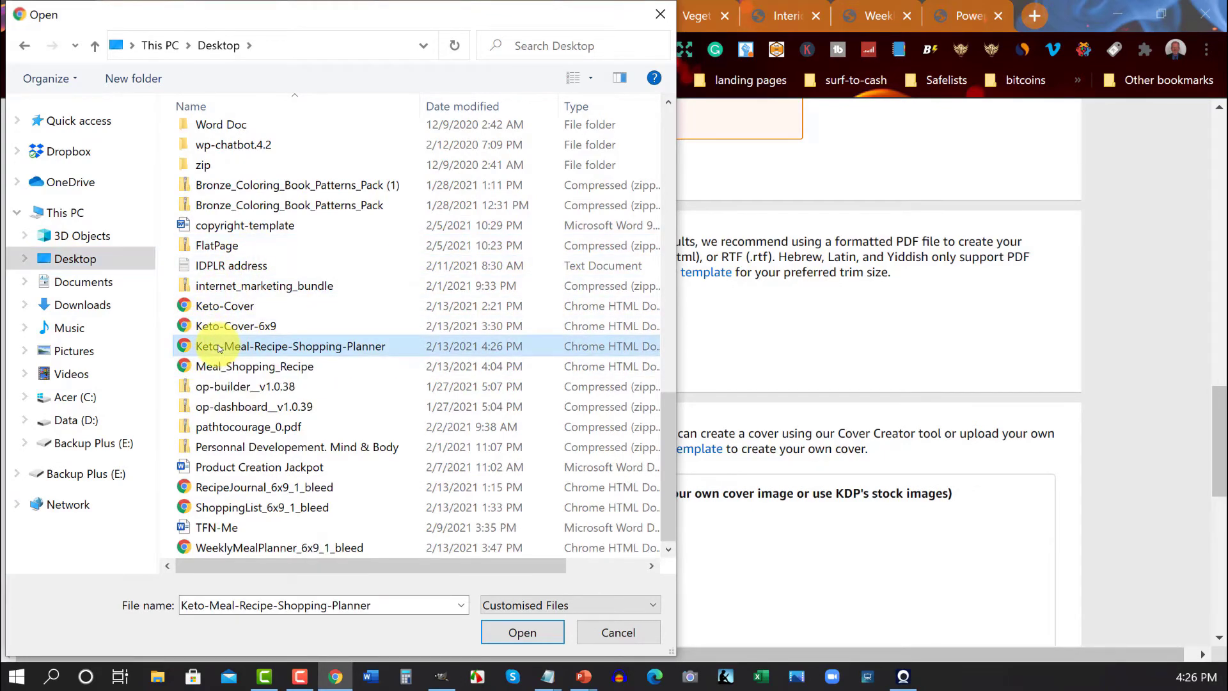
double_click(218, 348)
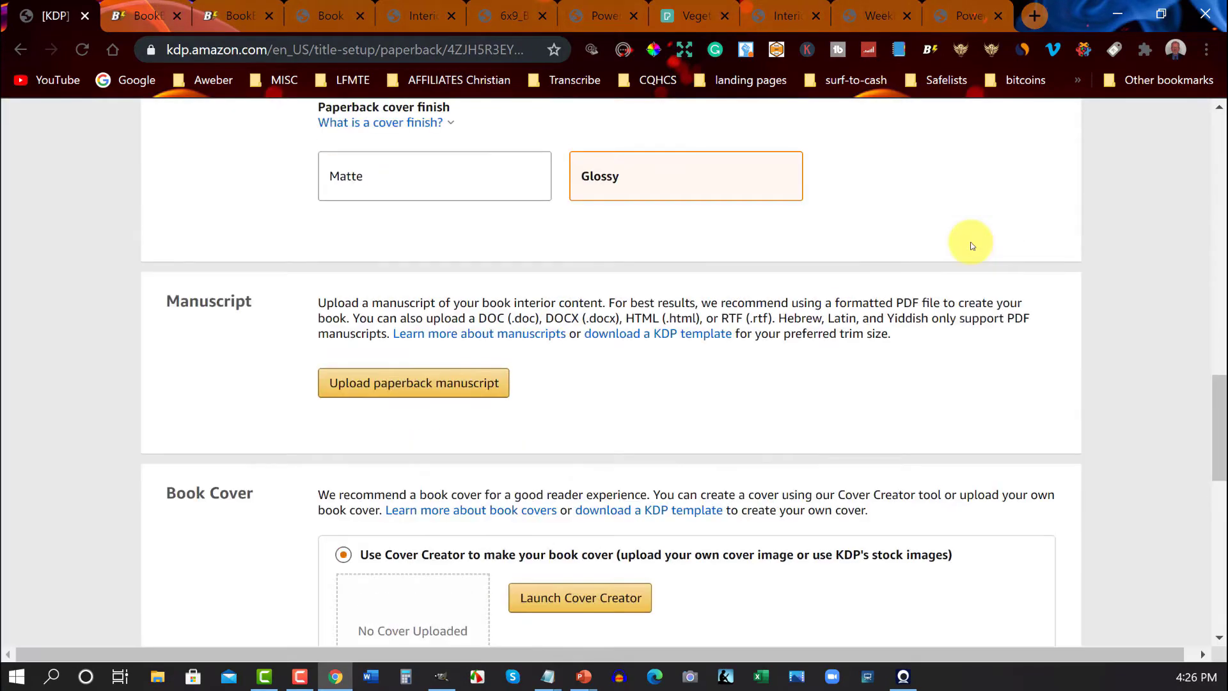
Choose to upload an existing print-ready PDF cover, and upload Keto-Cover-6x9 from the Desktop.
scroll(832, 161, "down", 3)
scroll(832, 164, "down", 2)
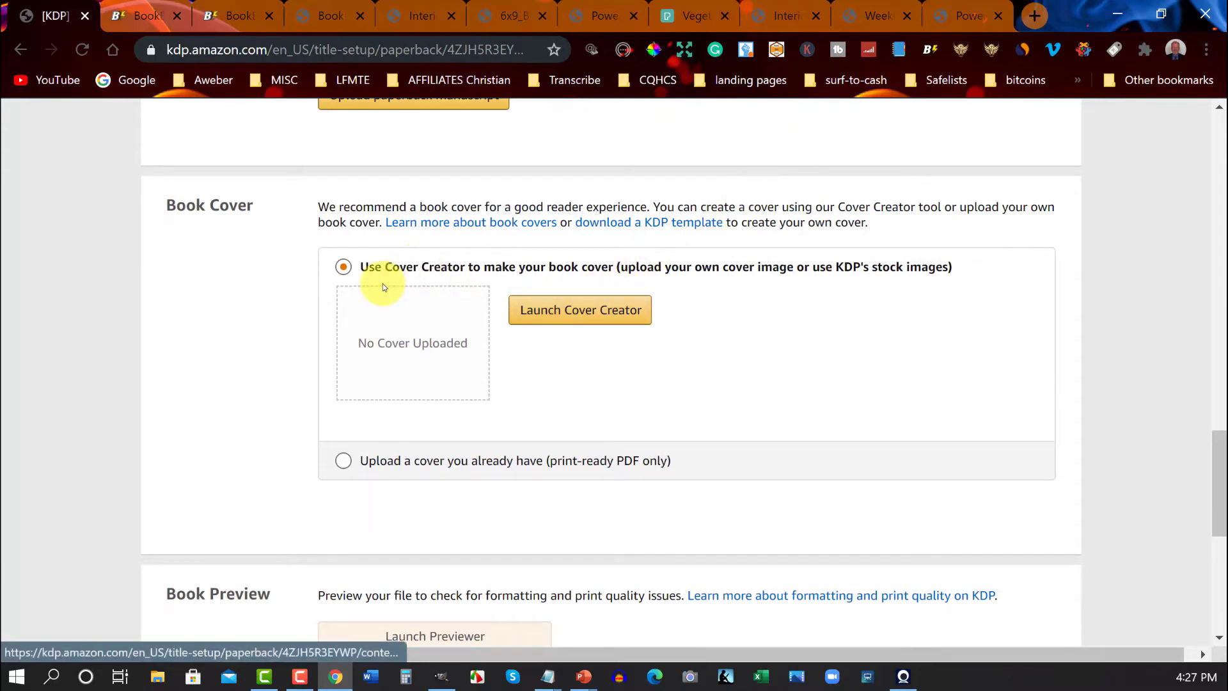
left_click(342, 461)
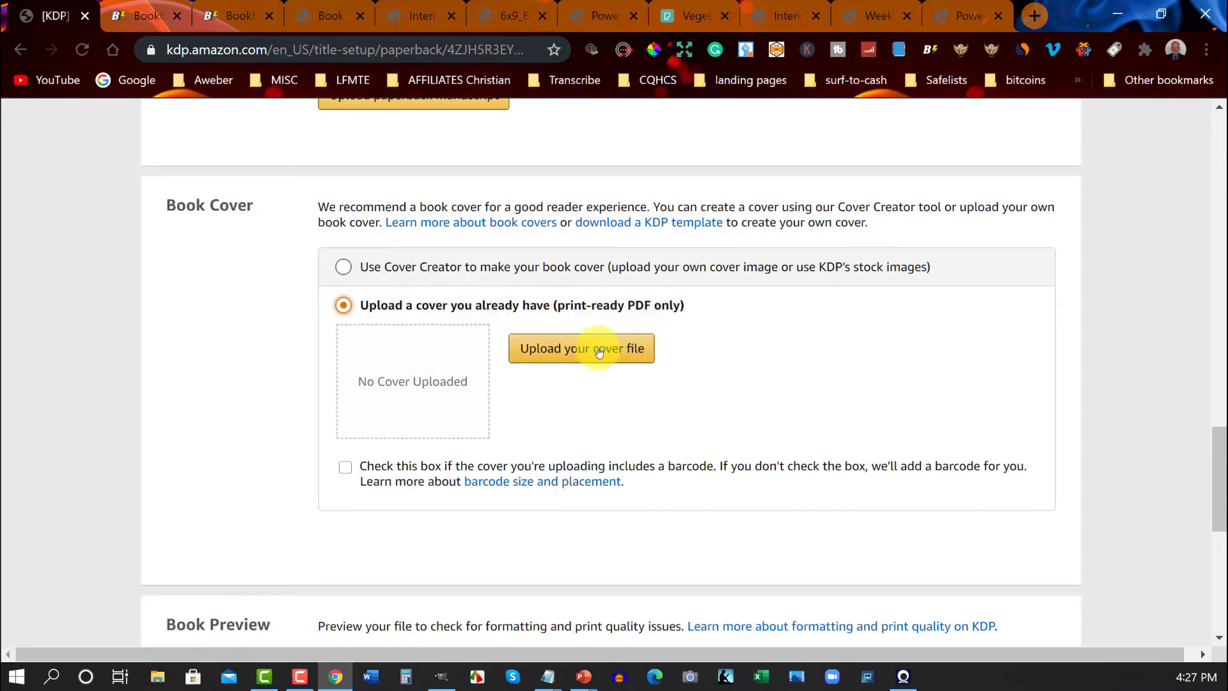
left_click(574, 347)
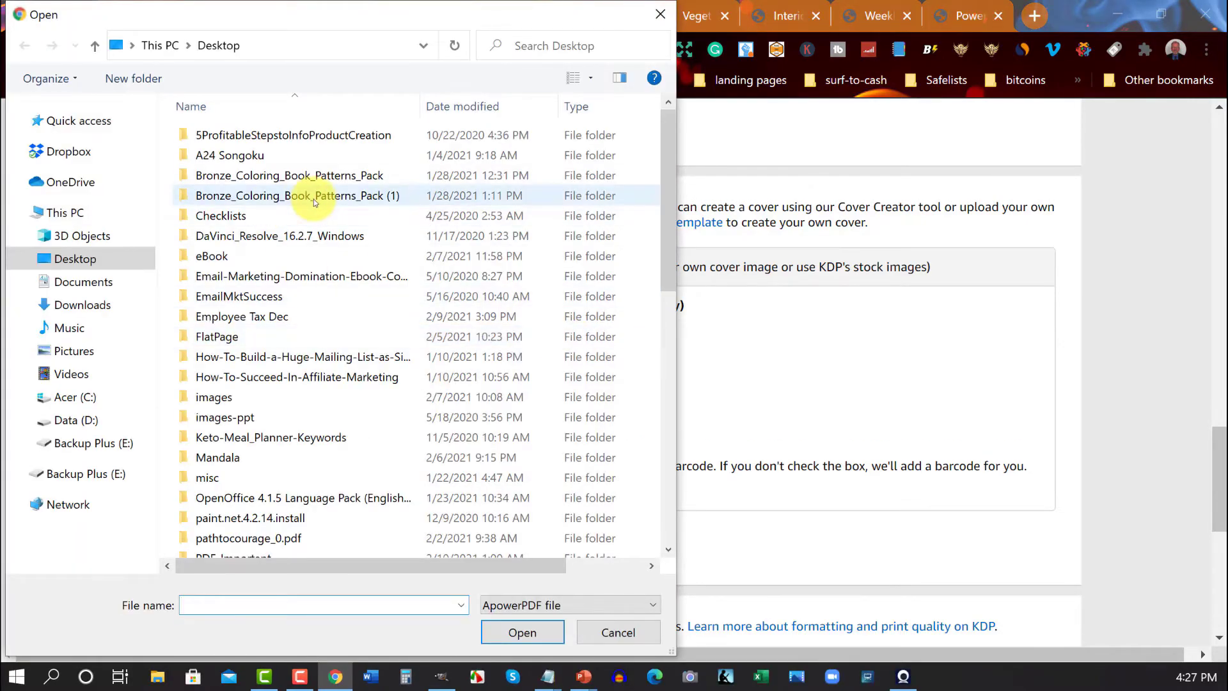
scroll(320, 197, "down", 2)
left_click(73, 262)
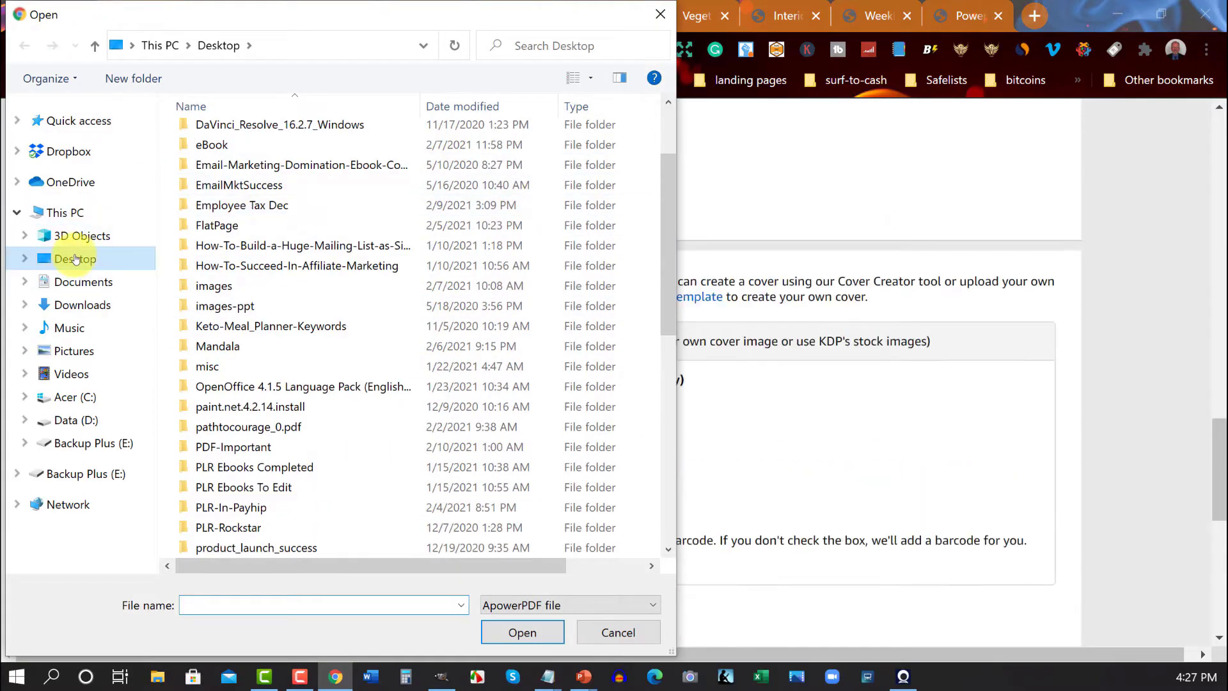
scroll(452, 241, "down", 6)
scroll(318, 273, "down", 4)
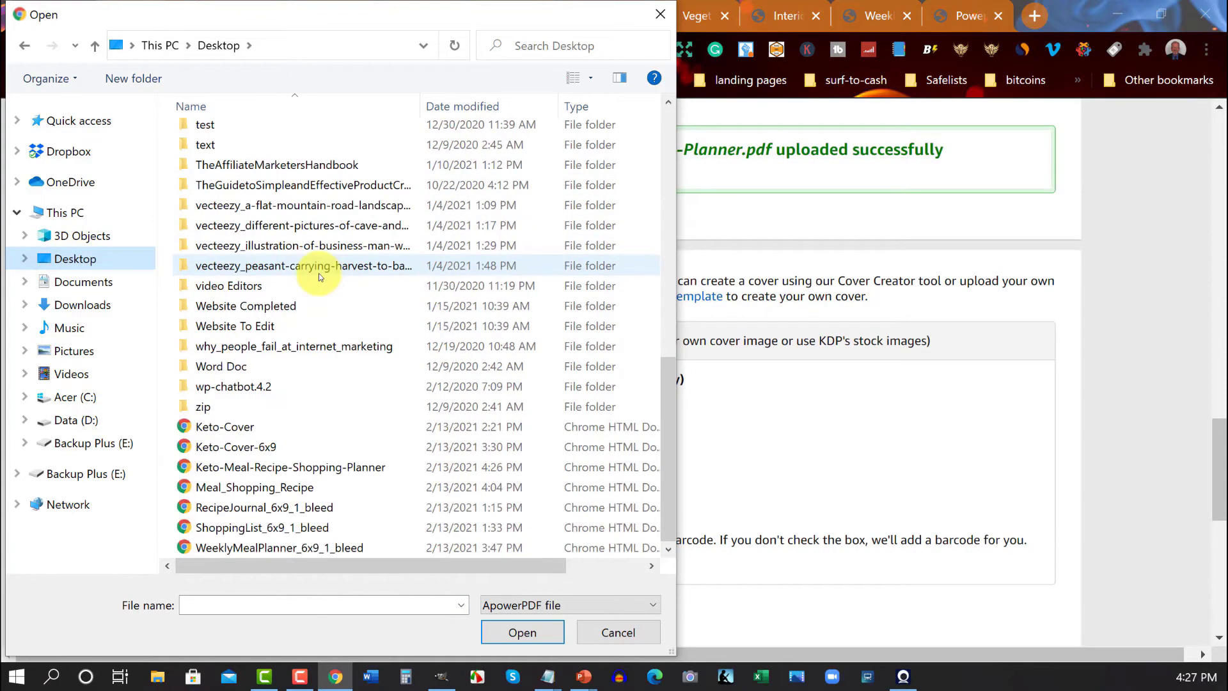
double_click(227, 448)
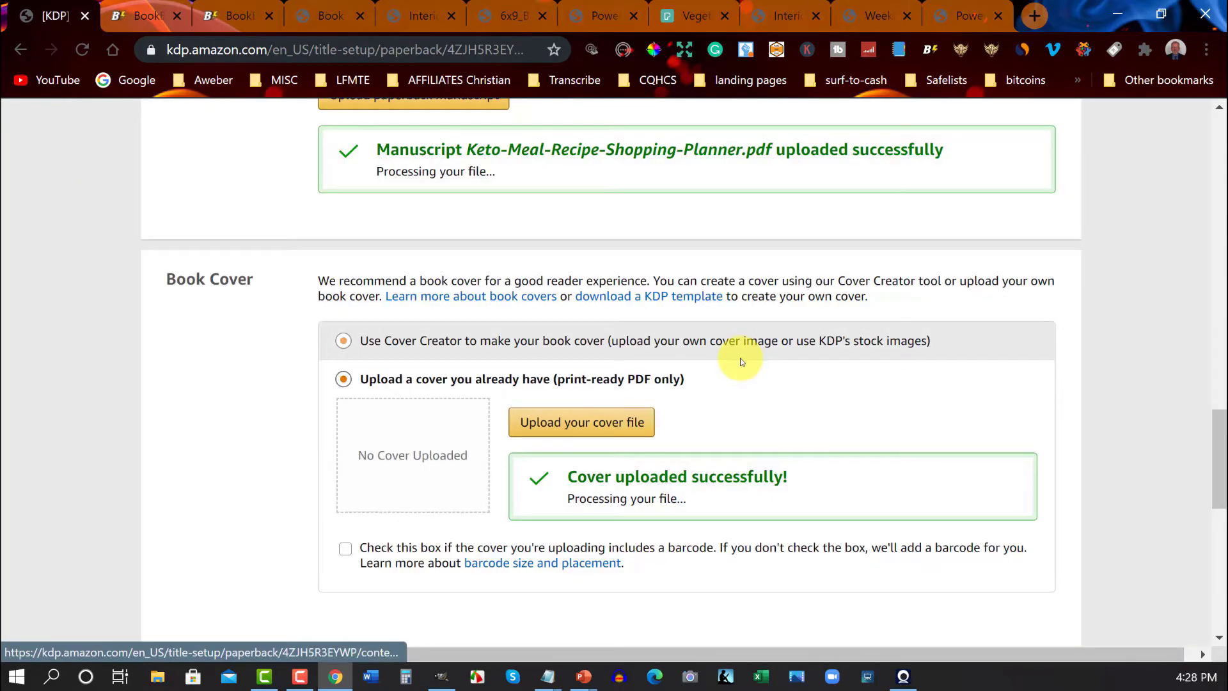
Launch the print previewer for the uploaded manuscript and cover, continuing at the current screen size.
scroll(740, 358, "down", 6)
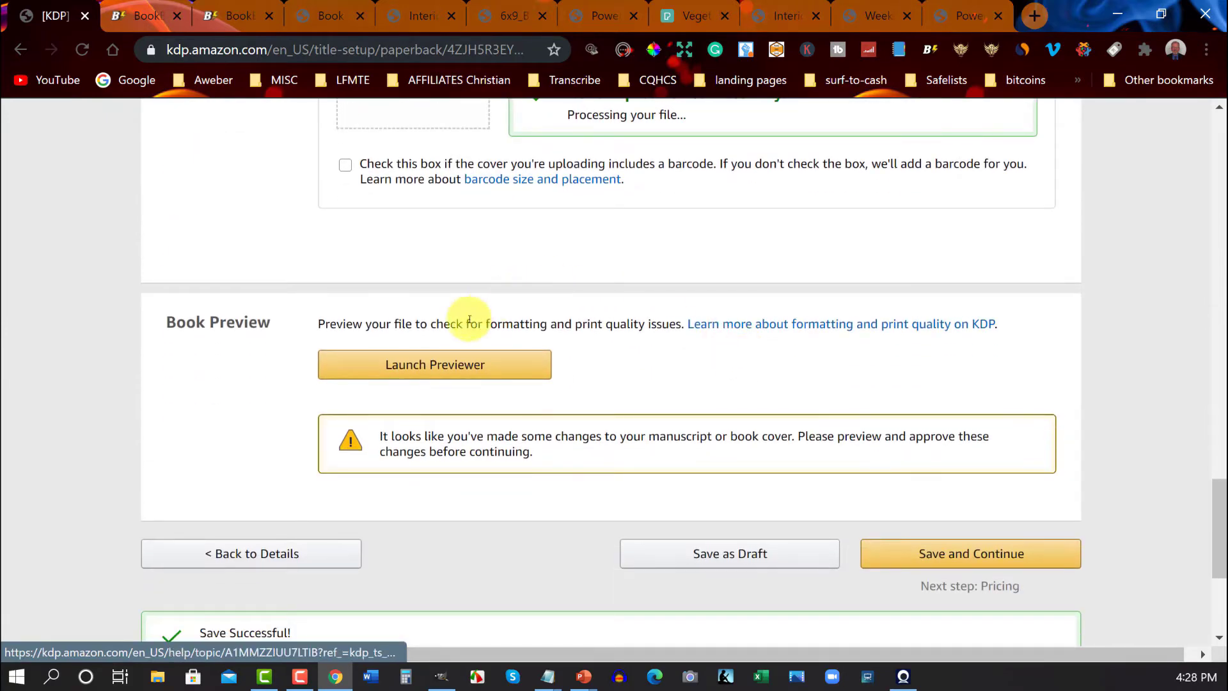
left_click(454, 365)
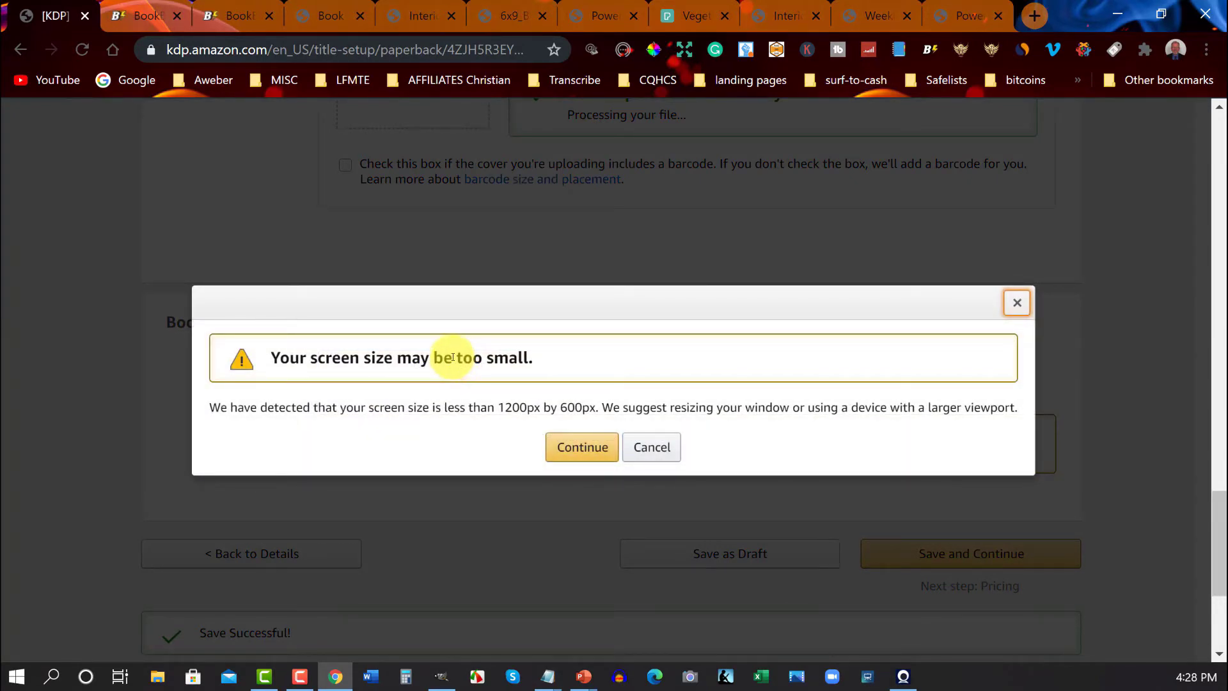
left_click(574, 447)
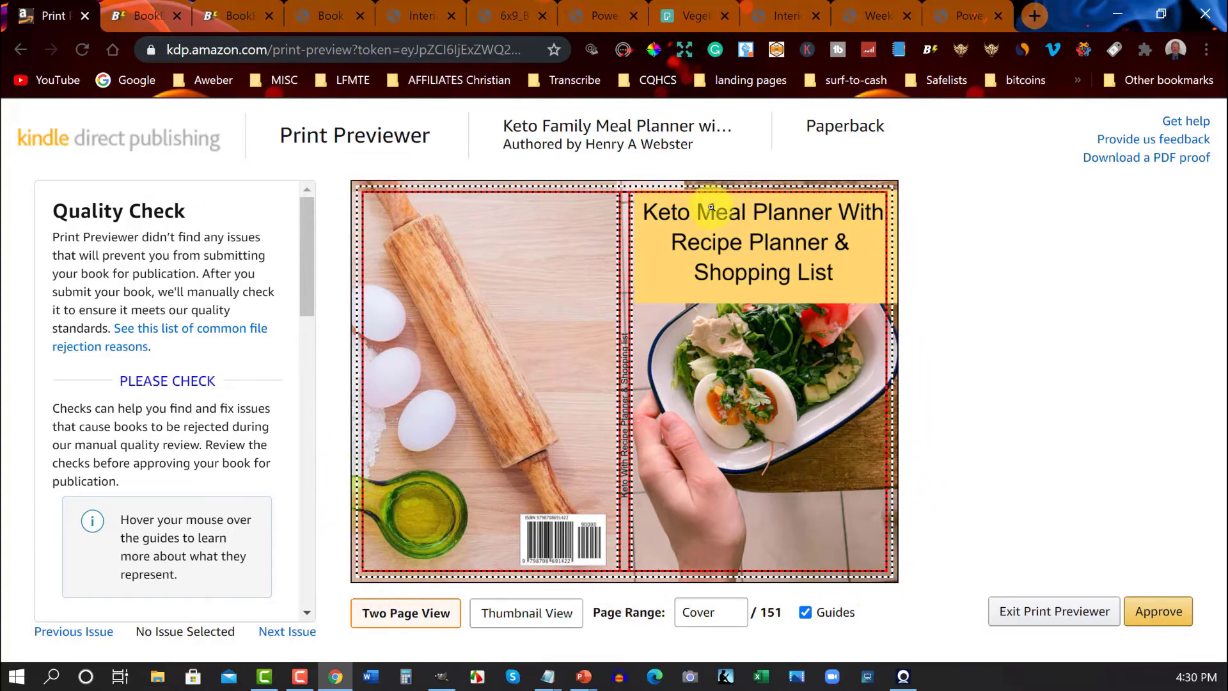
Page through the print preview from the cover to pages 24-25, examining the layout of the cover and interior pages.
left_click(888, 369)
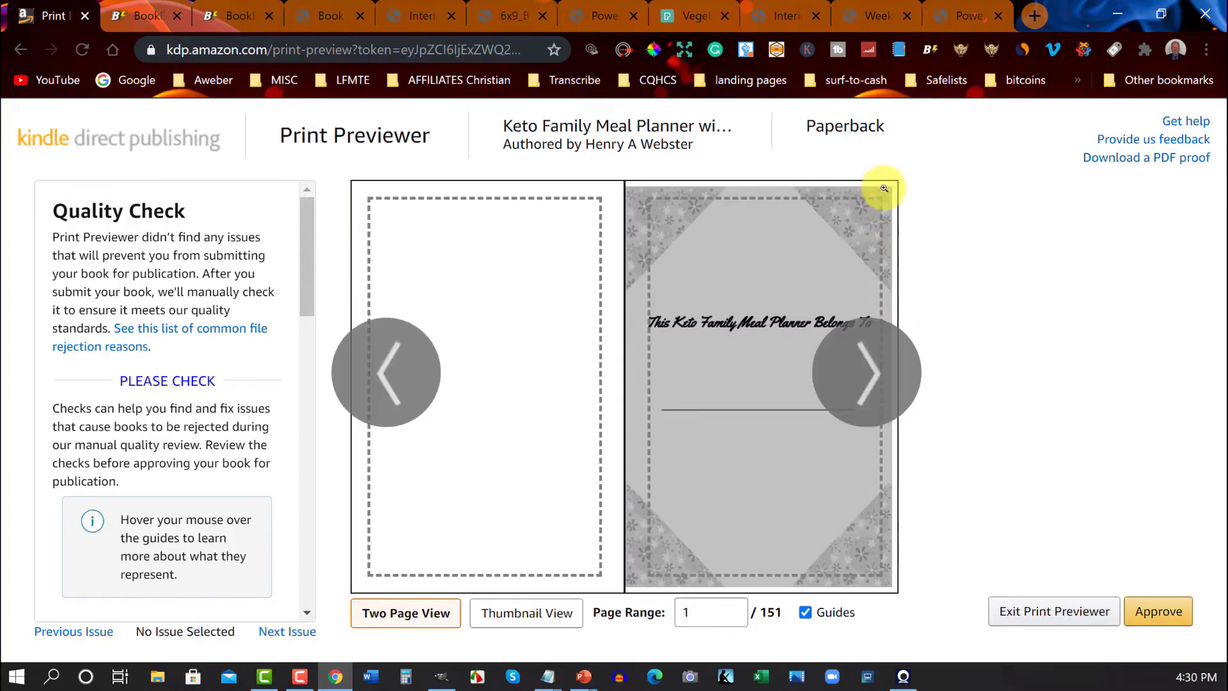
left_click(874, 373)
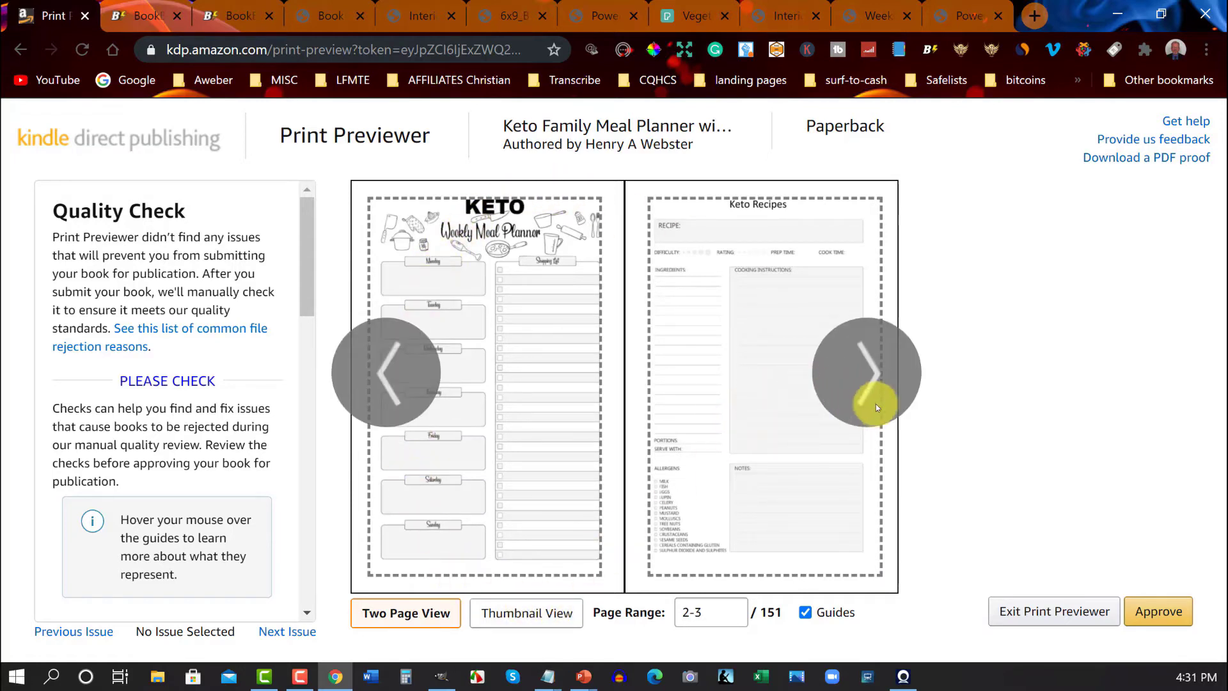
left_click(888, 358)
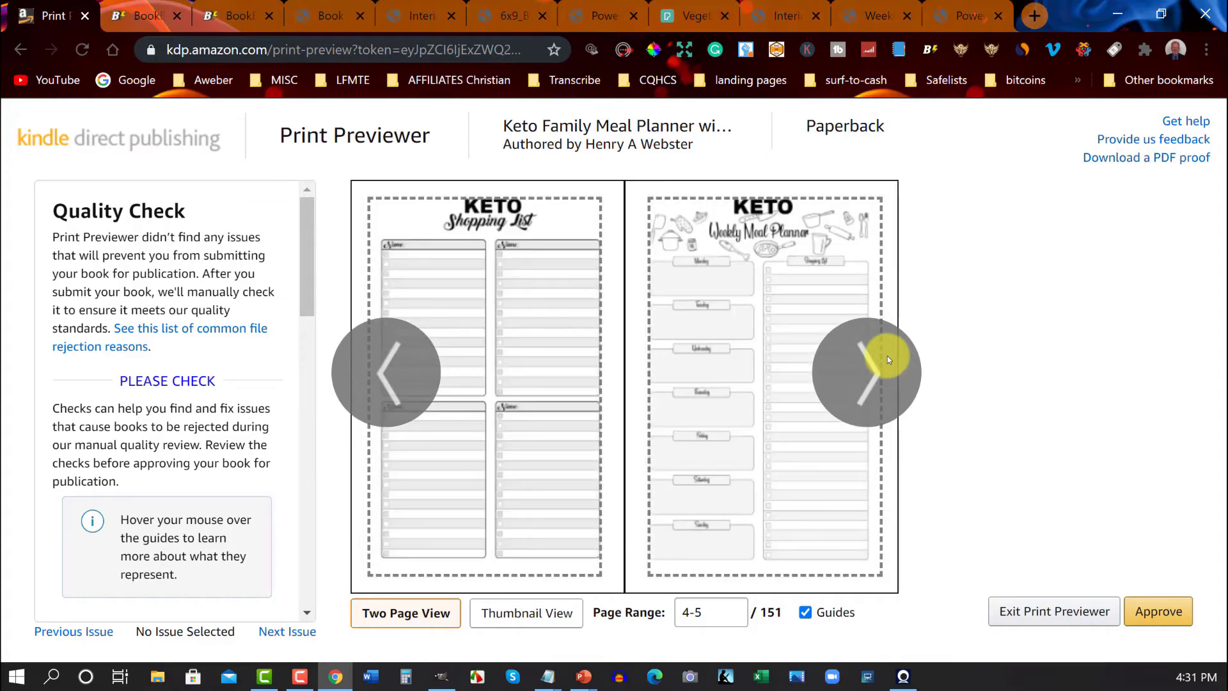
left_click(887, 358)
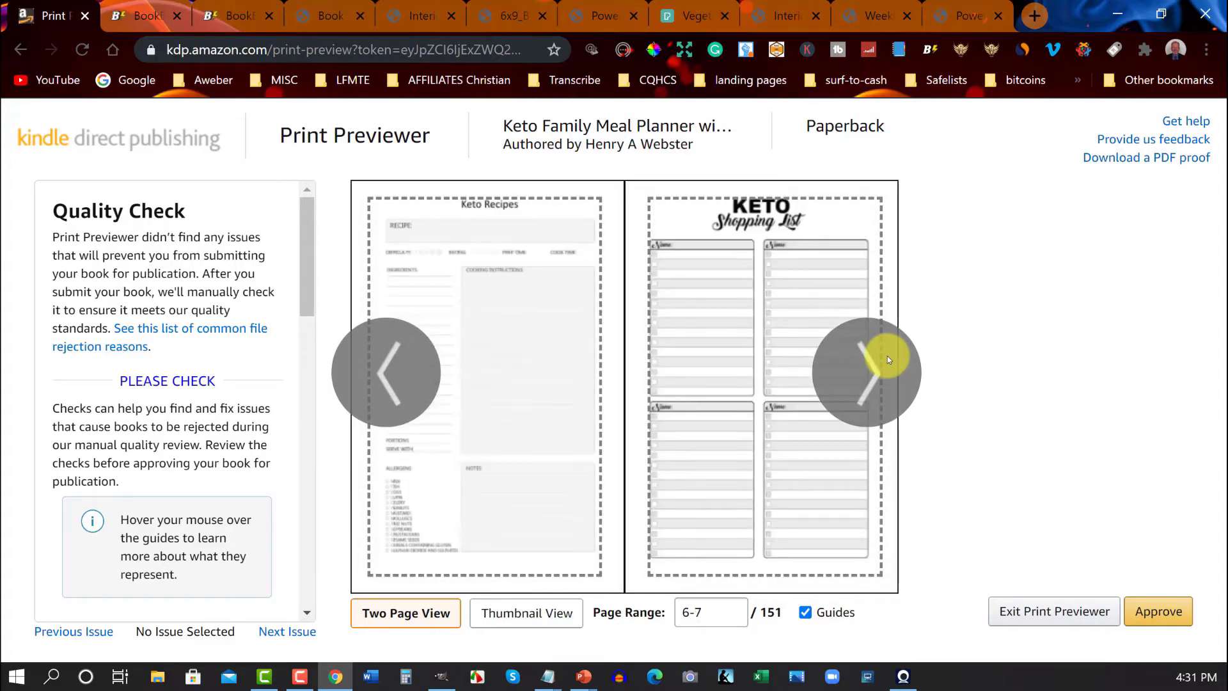
left_click(888, 359)
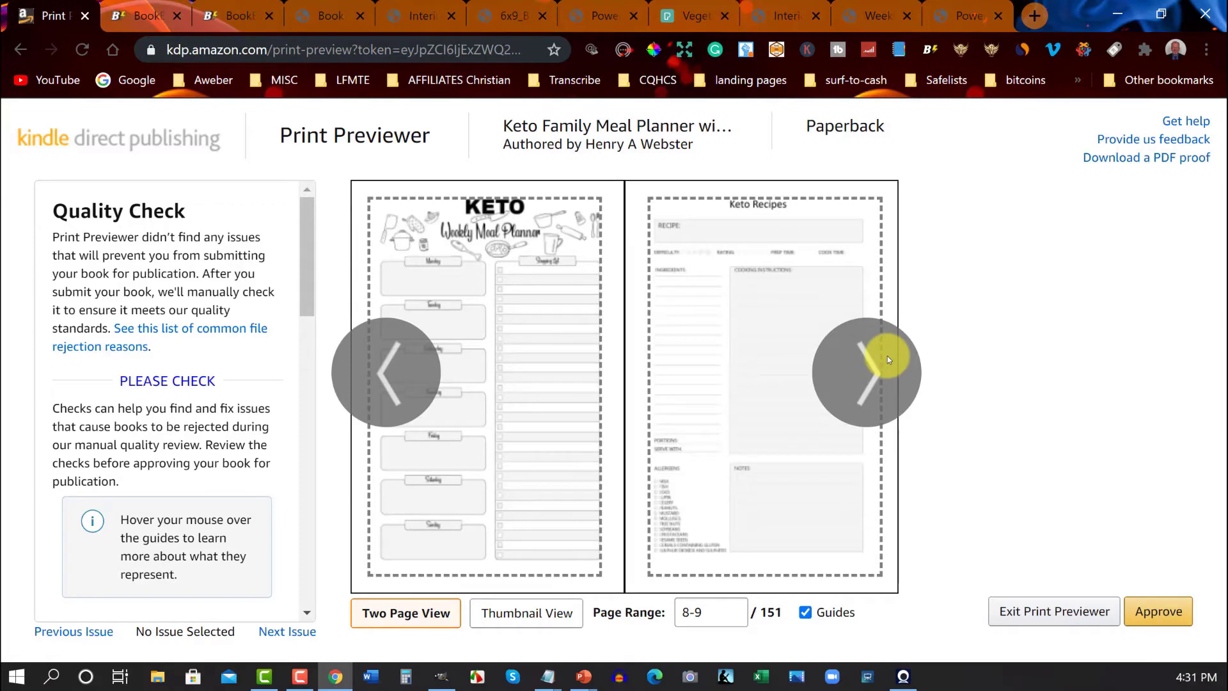
left_click(887, 359)
left_click(888, 358)
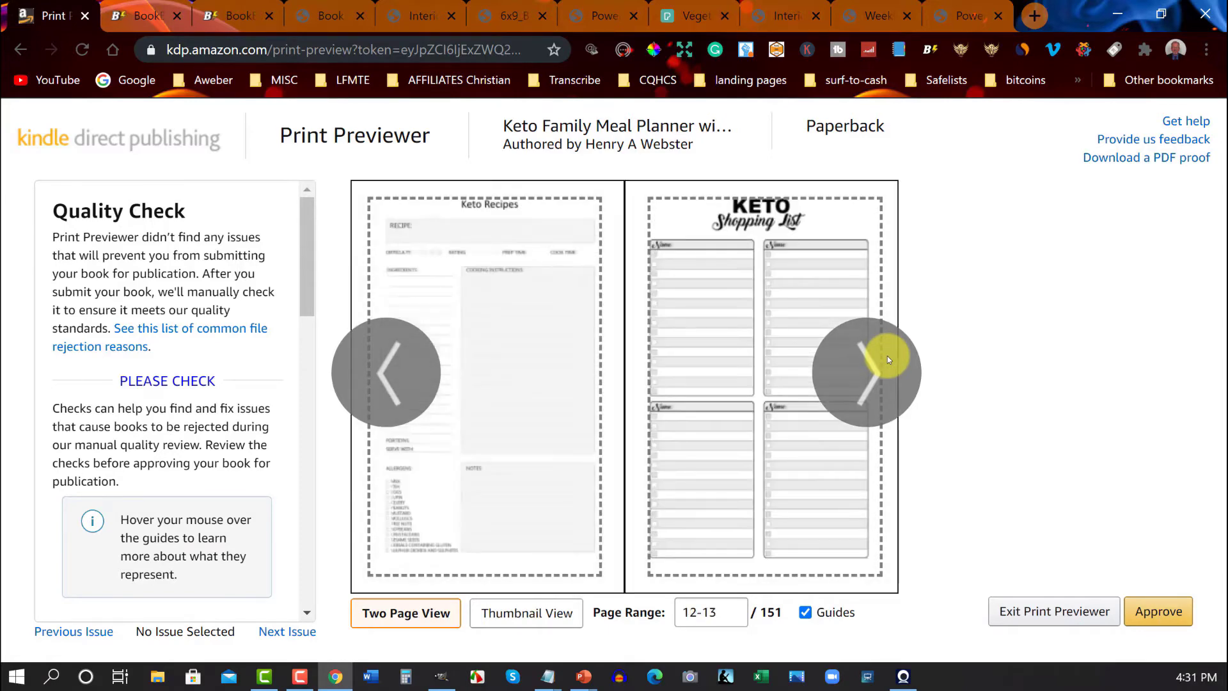
left_click(888, 359)
left_click(888, 359)
left_click(888, 356)
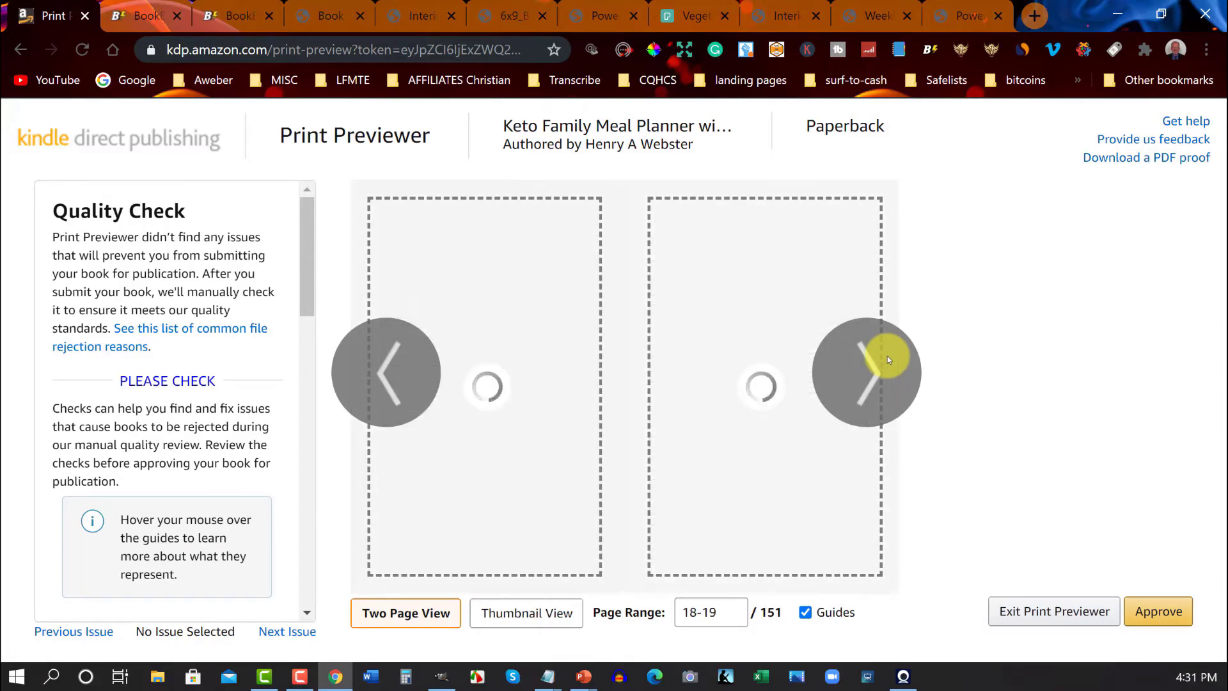
left_click(888, 356)
left_click(888, 357)
left_click(888, 357)
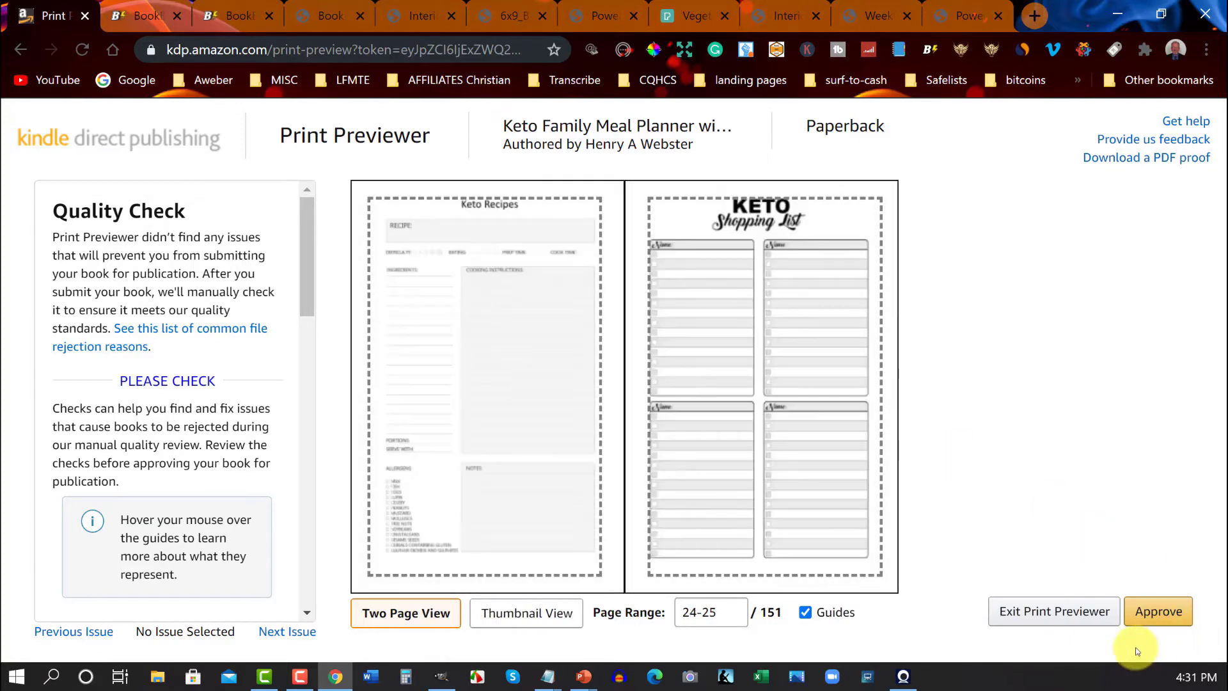
Approve the print preview, and save the paperback content to continue to the rights and pricing page.
left_click(1168, 612)
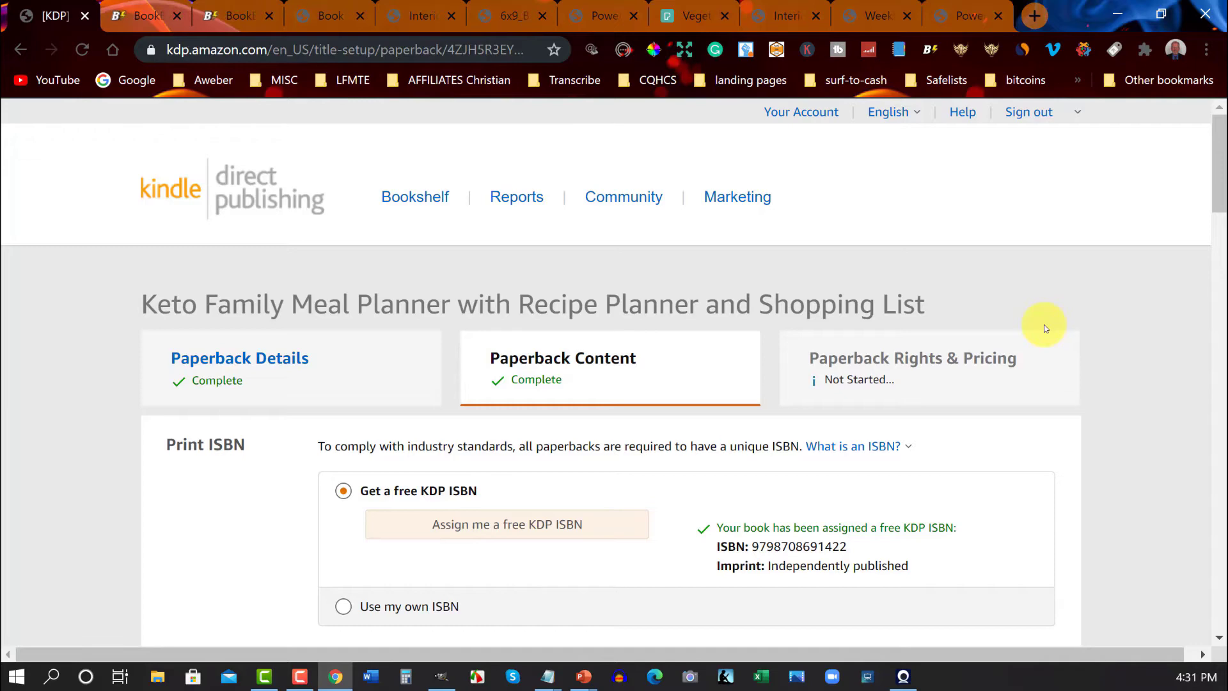
scroll(1023, 320, "down", 7)
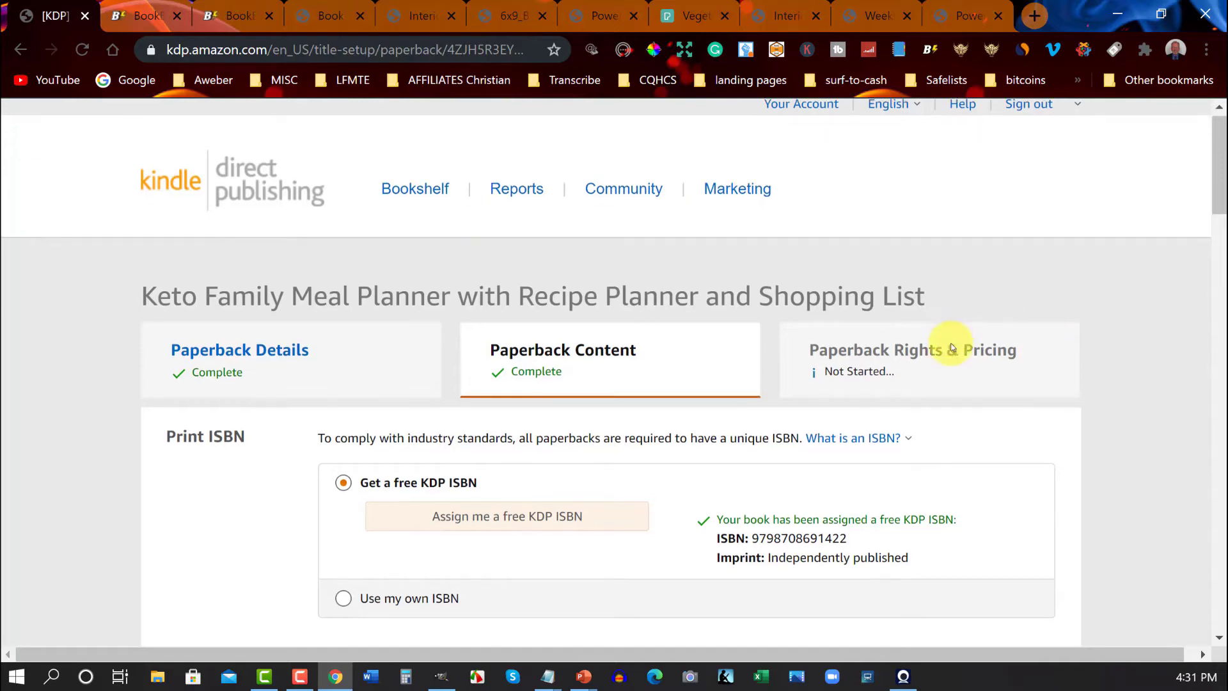
scroll(798, 308, "down", 8)
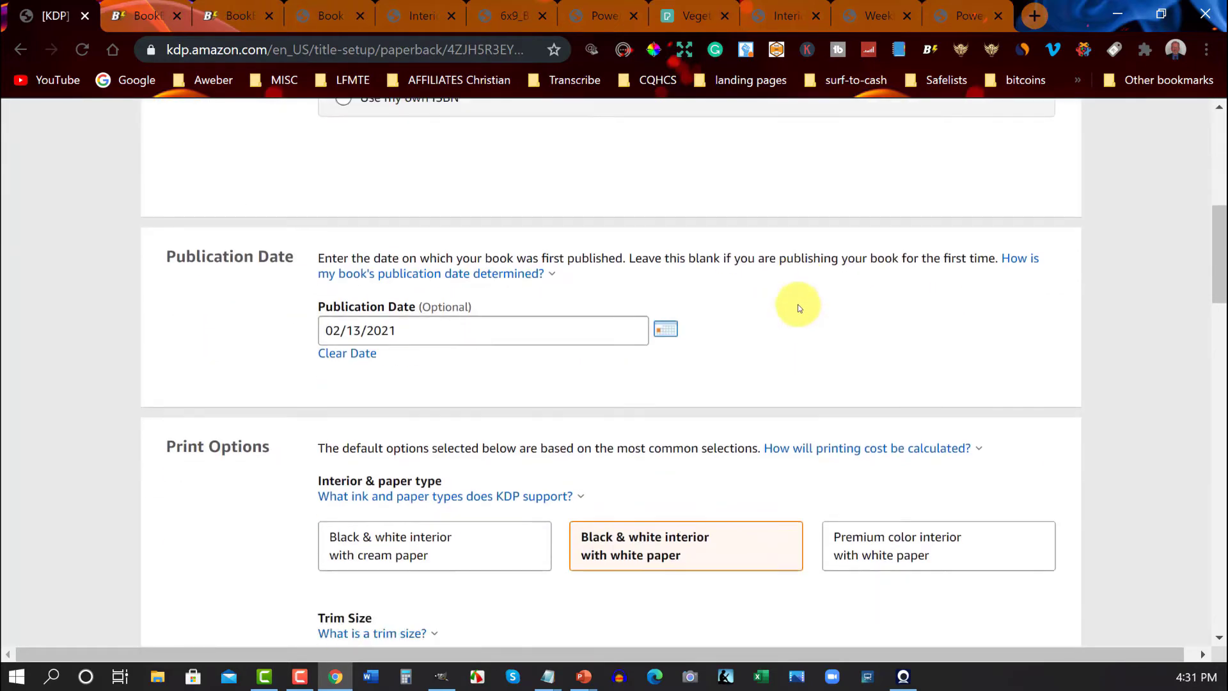
scroll(799, 307, "down", 13)
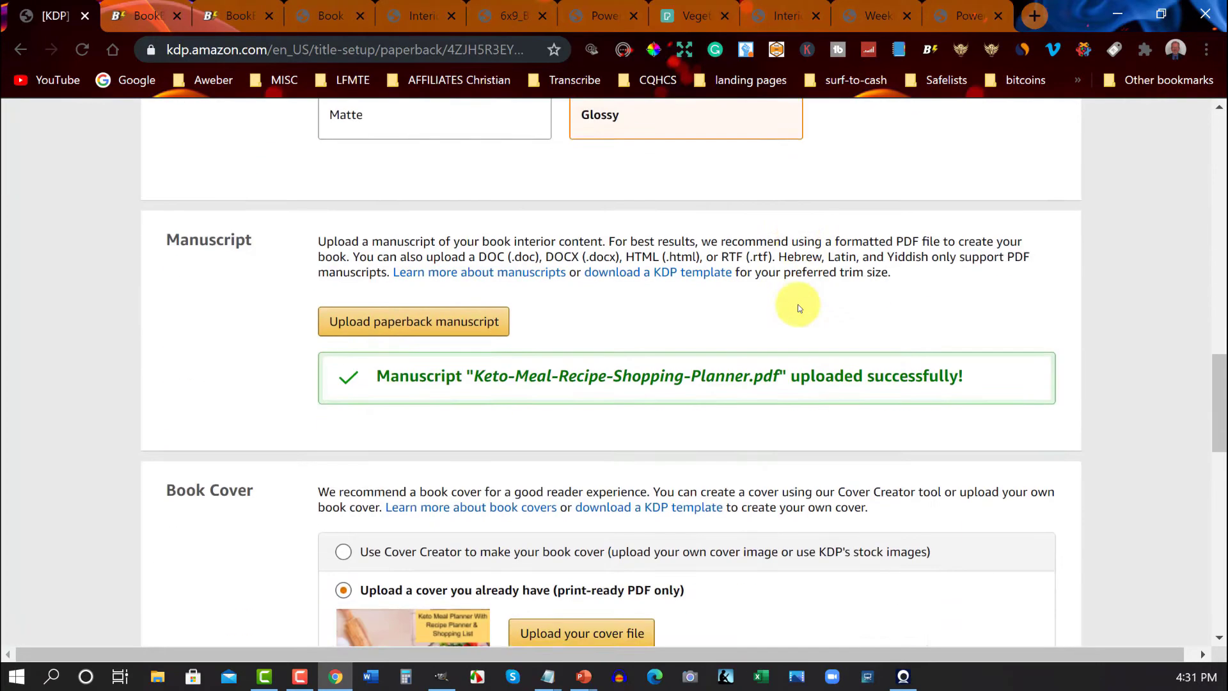
scroll(798, 307, "down", 3)
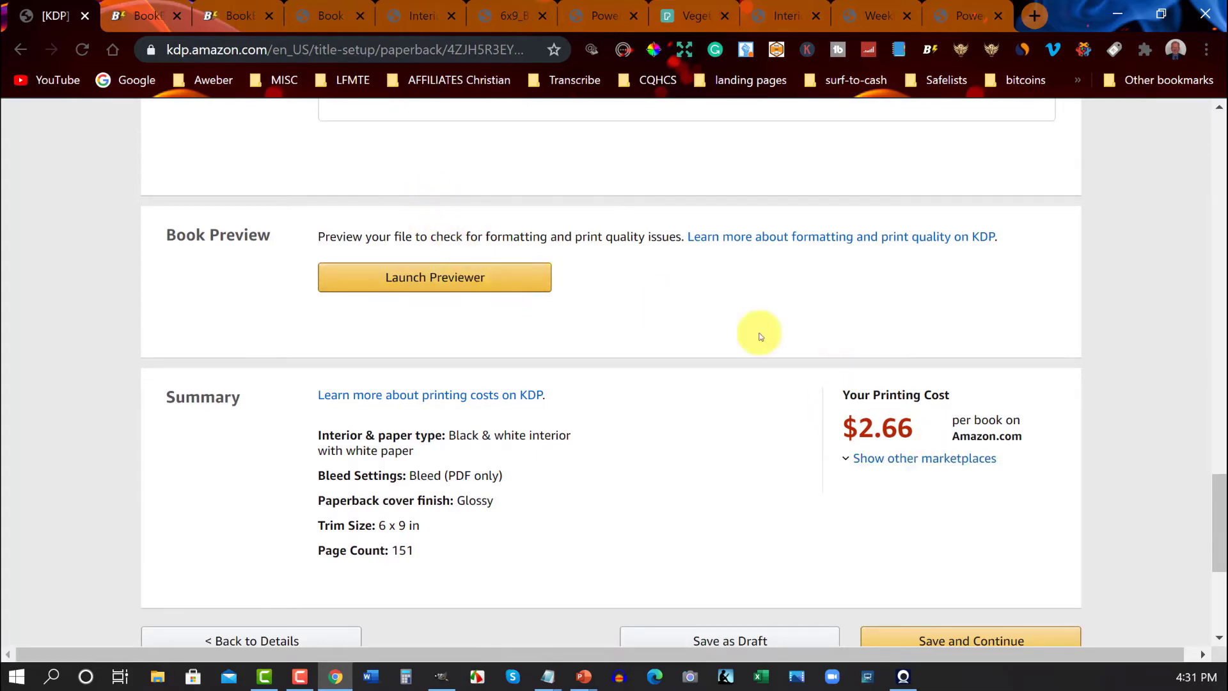
left_click(924, 458)
scroll(924, 458, "down", 3)
left_click(994, 507)
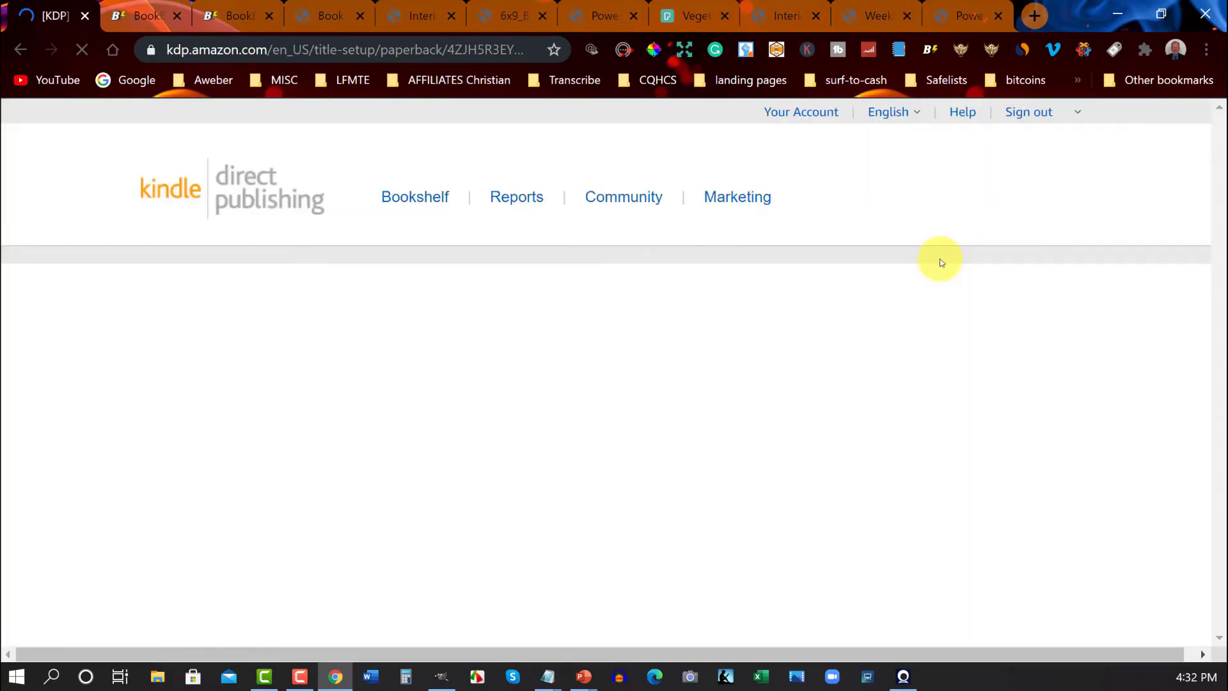
Enter a list price of 6.00 USD for Amazon.com, and raise it to 8.00 USD.
scroll(932, 269, "down", 7)
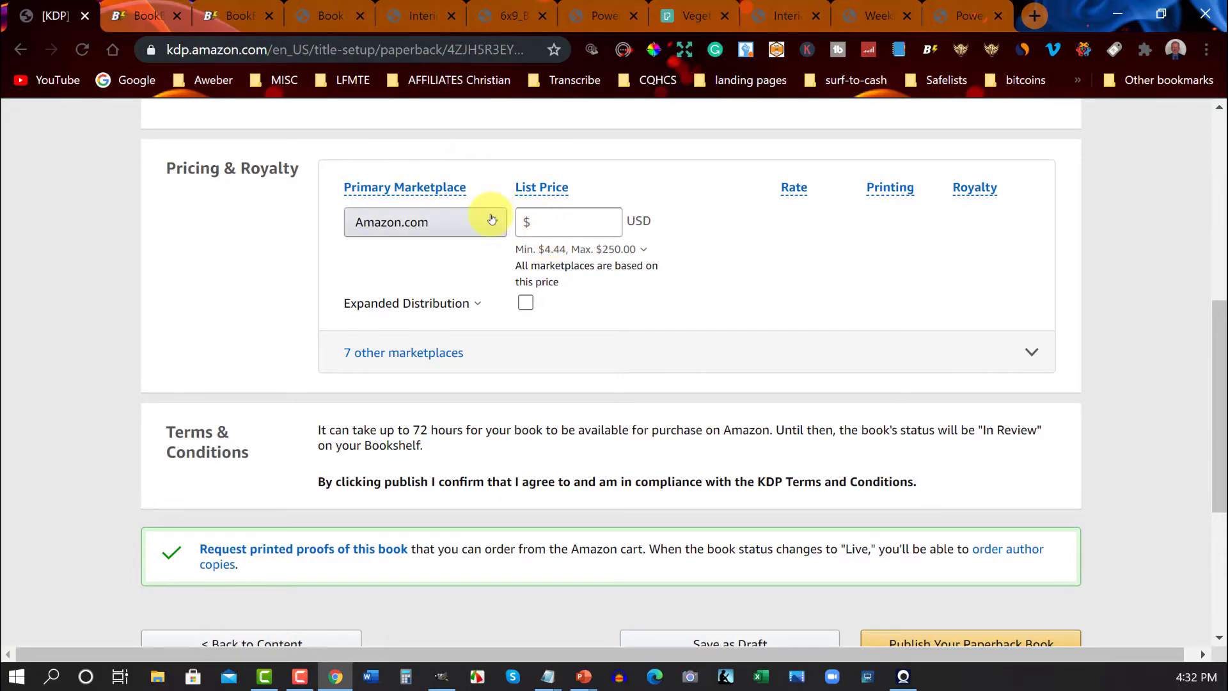
left_click(547, 223)
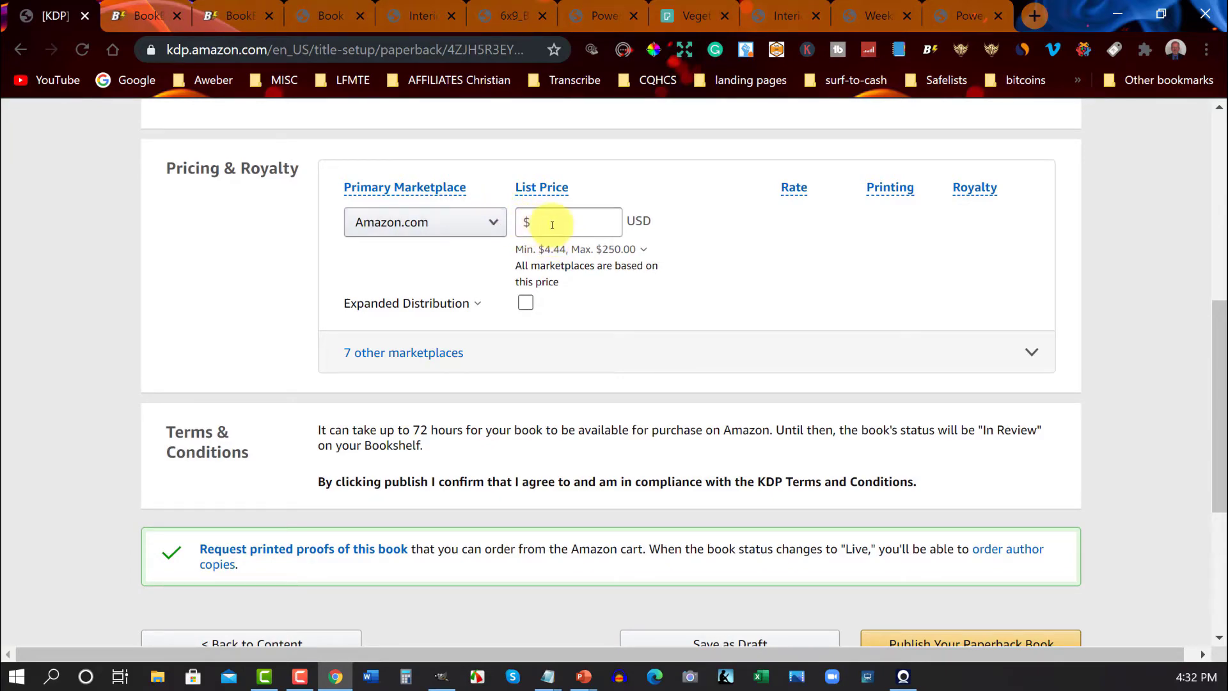
type("6")
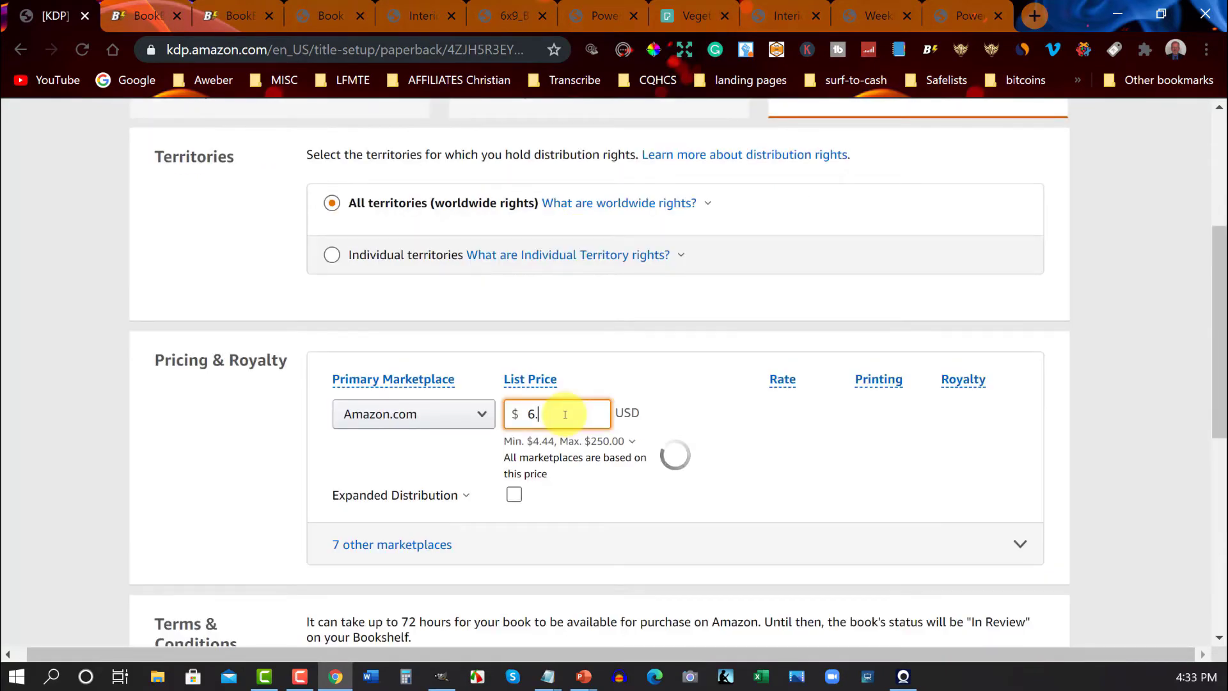
type(".")
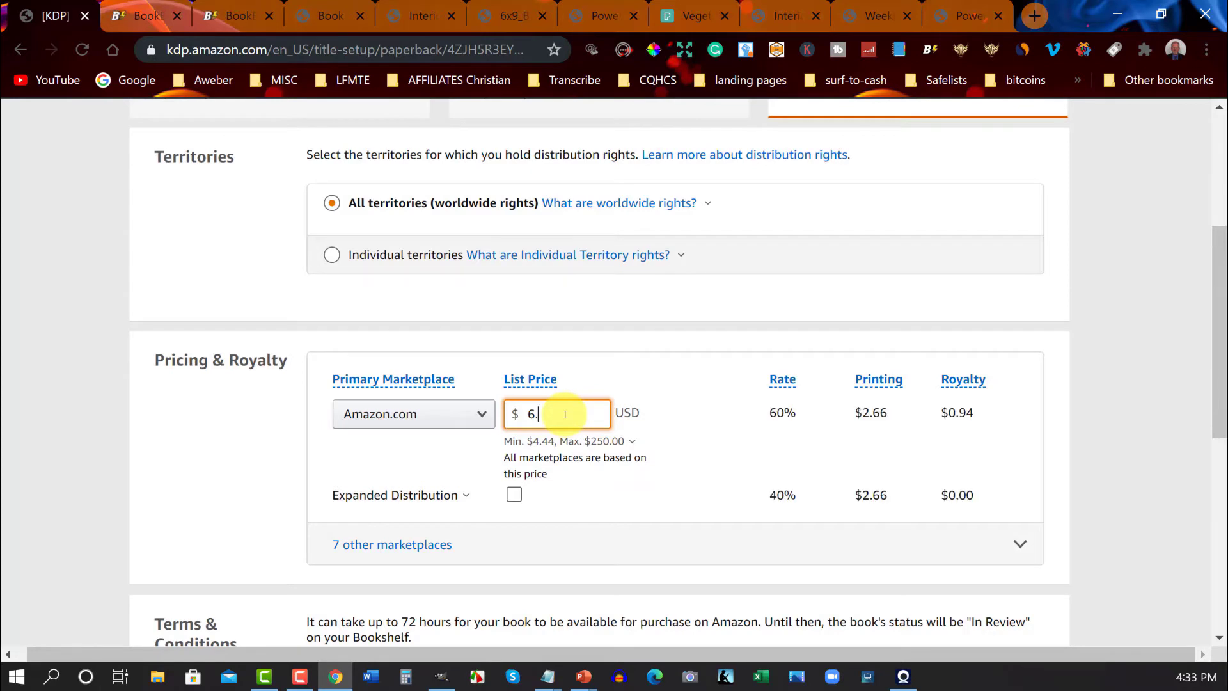
type("00")
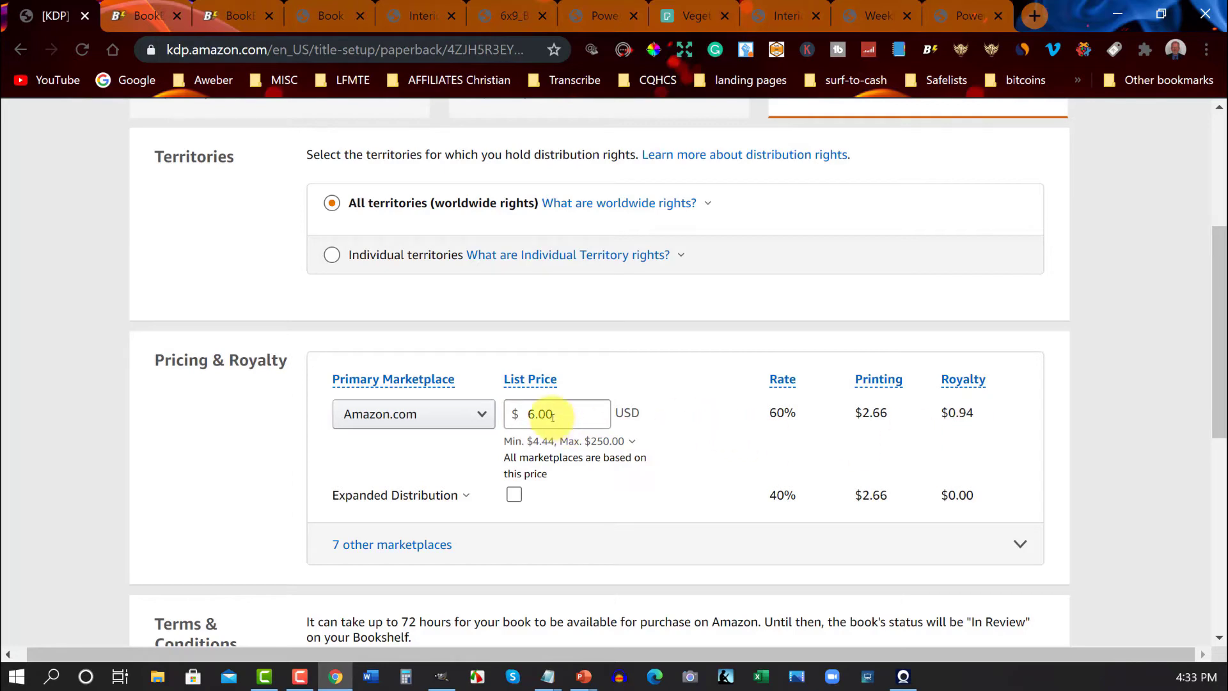
left_click_drag(536, 409, 529, 408)
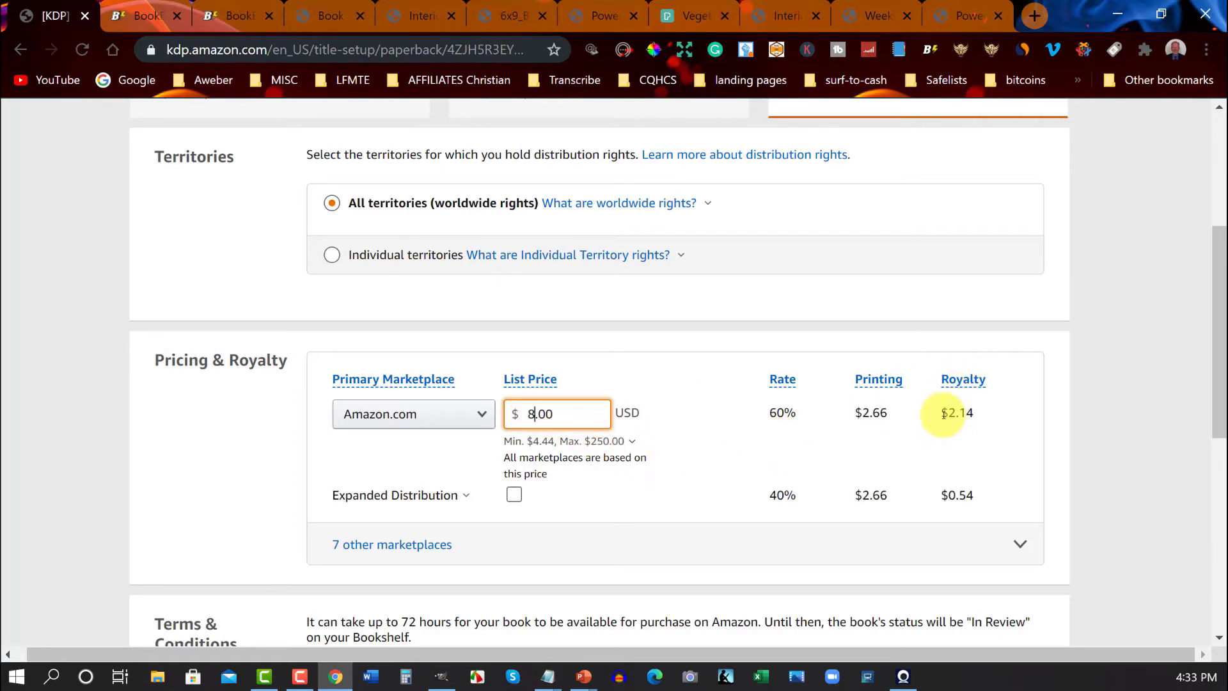
Enable Expanded Distribution, and expand the seven other marketplaces to examine their list prices and royalties.
left_click_drag(943, 415, 971, 412)
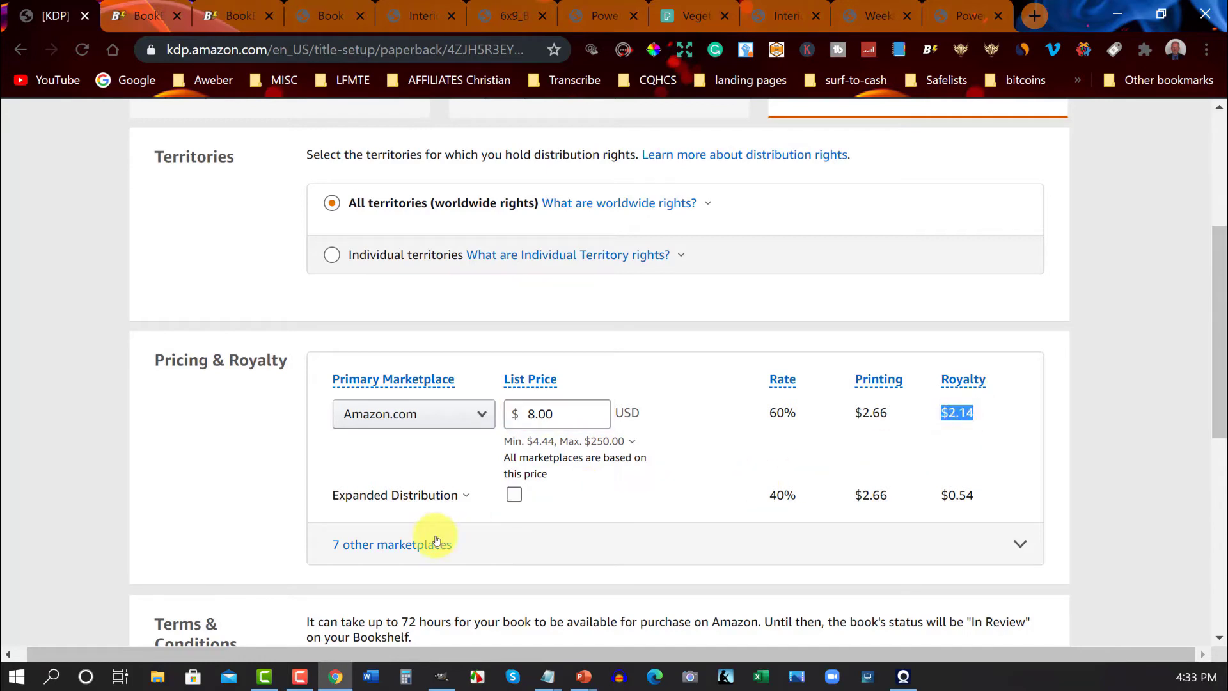
left_click(515, 497)
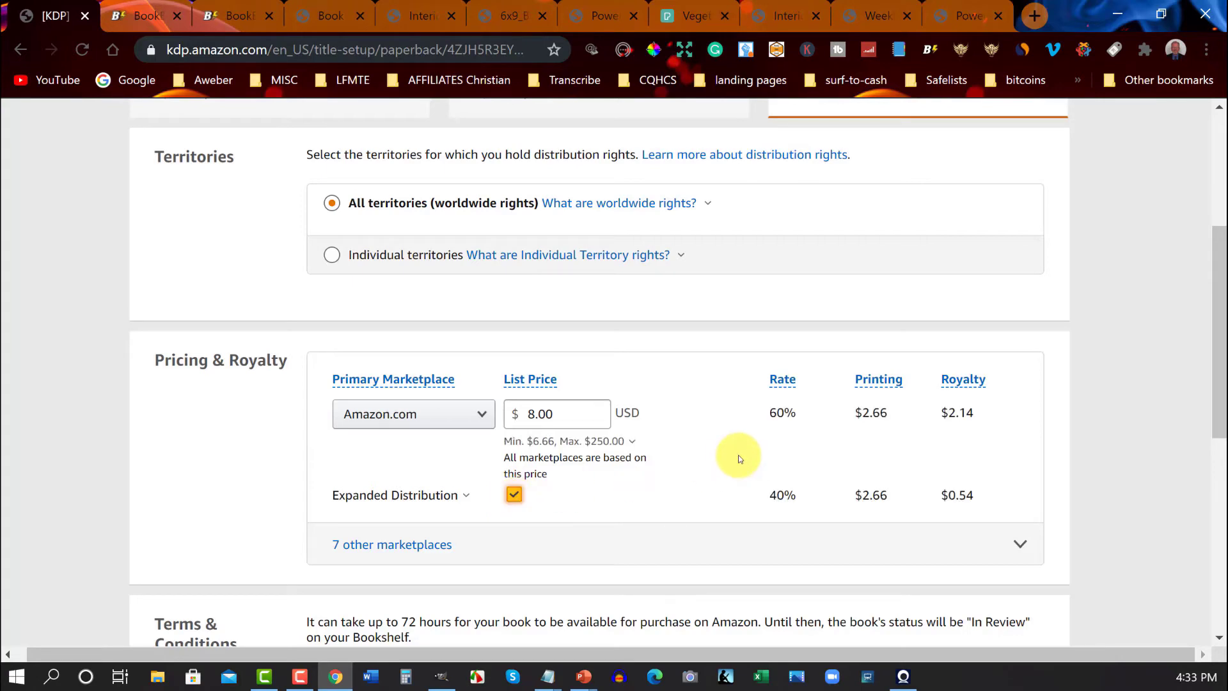
scroll(731, 459, "down", 3)
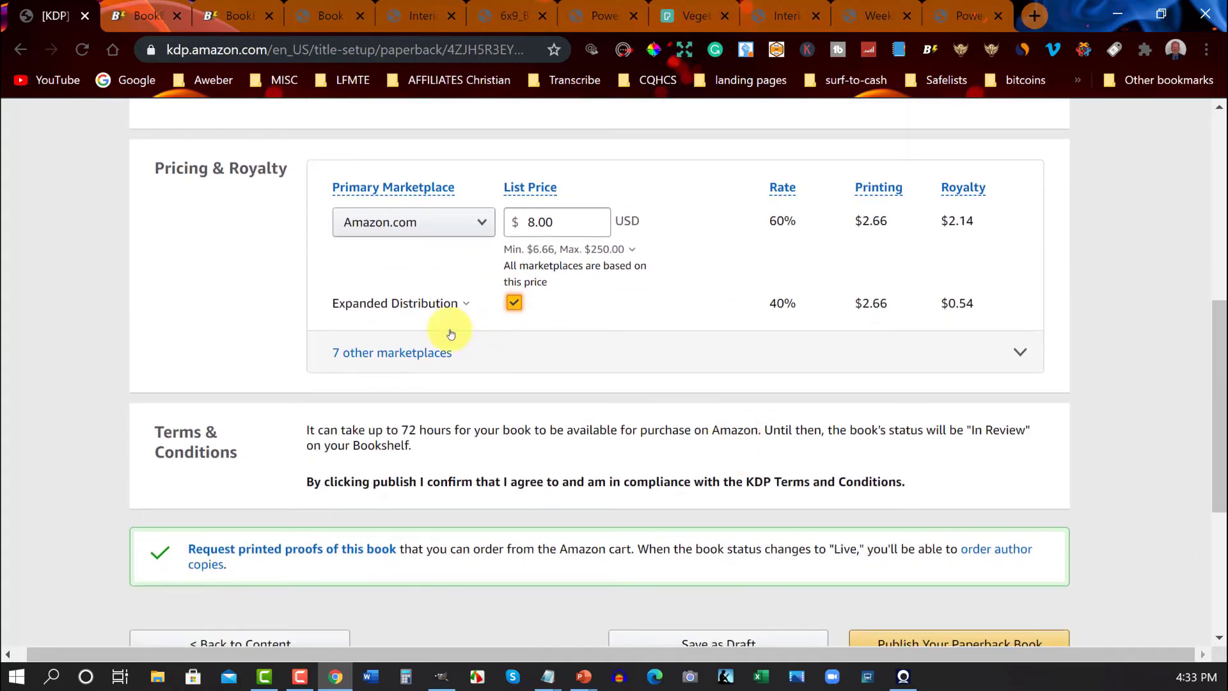
left_click(400, 353)
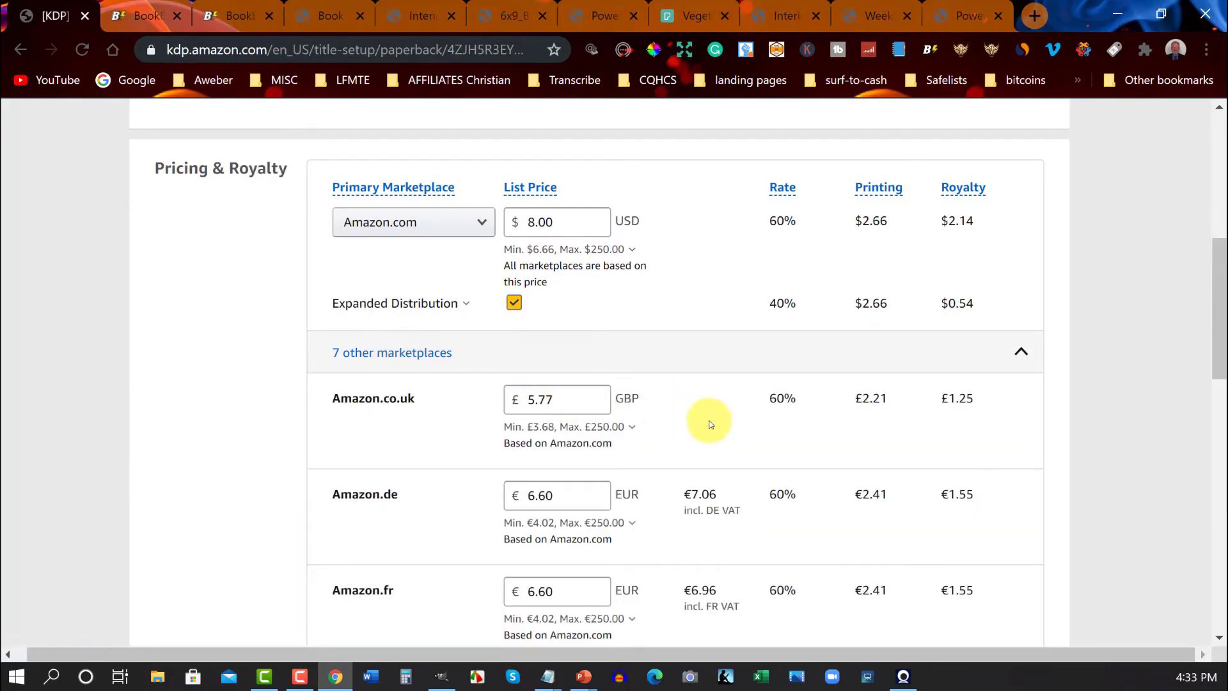
scroll(709, 424, "down", 2)
scroll(990, 332, "down", 1)
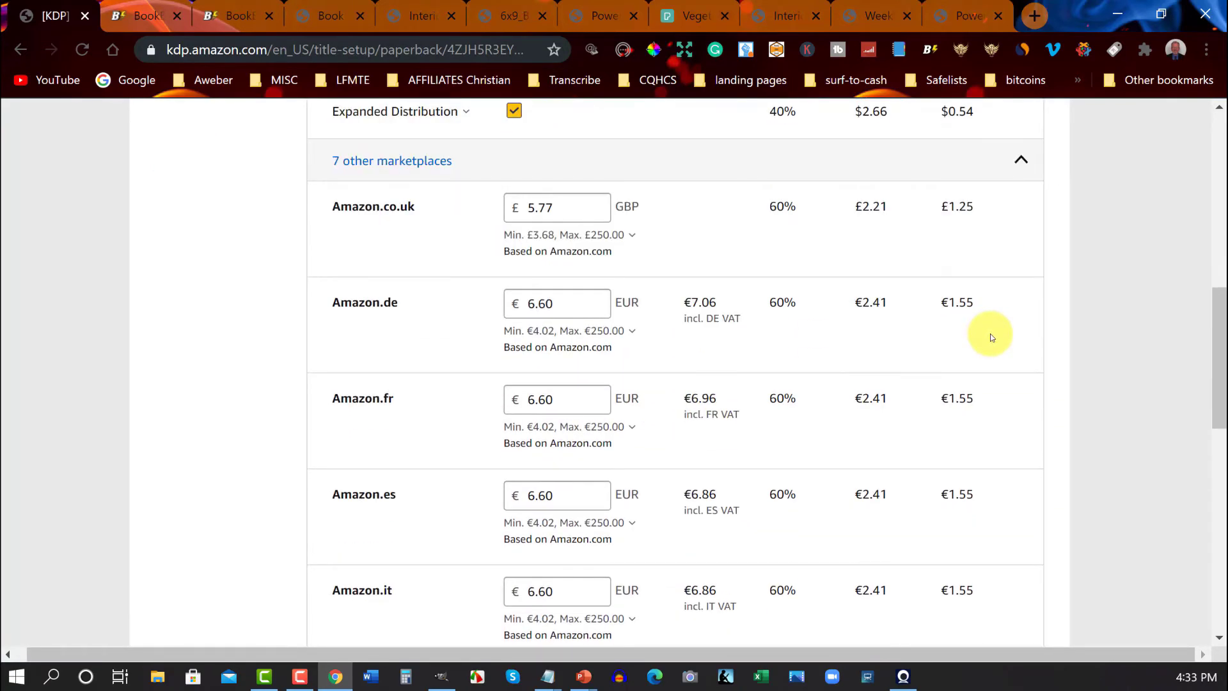
scroll(990, 332, "down", 7)
scroll(990, 333, "up", 9)
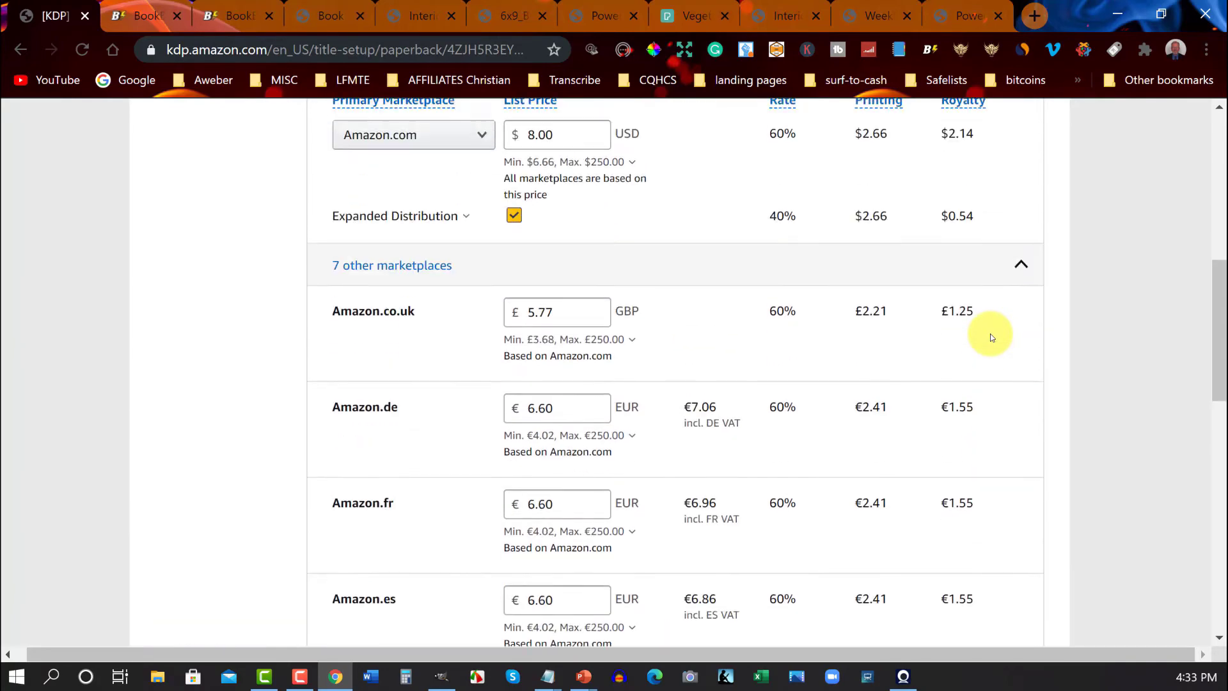
scroll(990, 333, "up", 1)
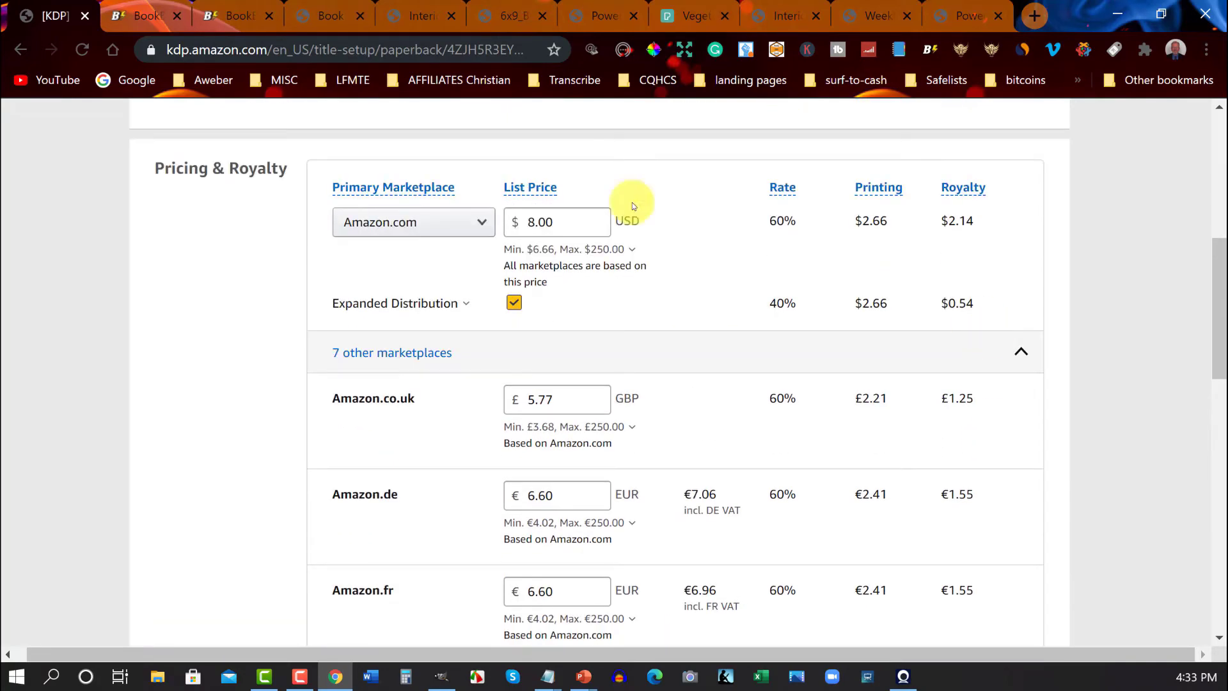
Turn off Expanded Distribution, and try Amazon.com list prices of 8.50 USD and 9.00 USD.
left_click(515, 302)
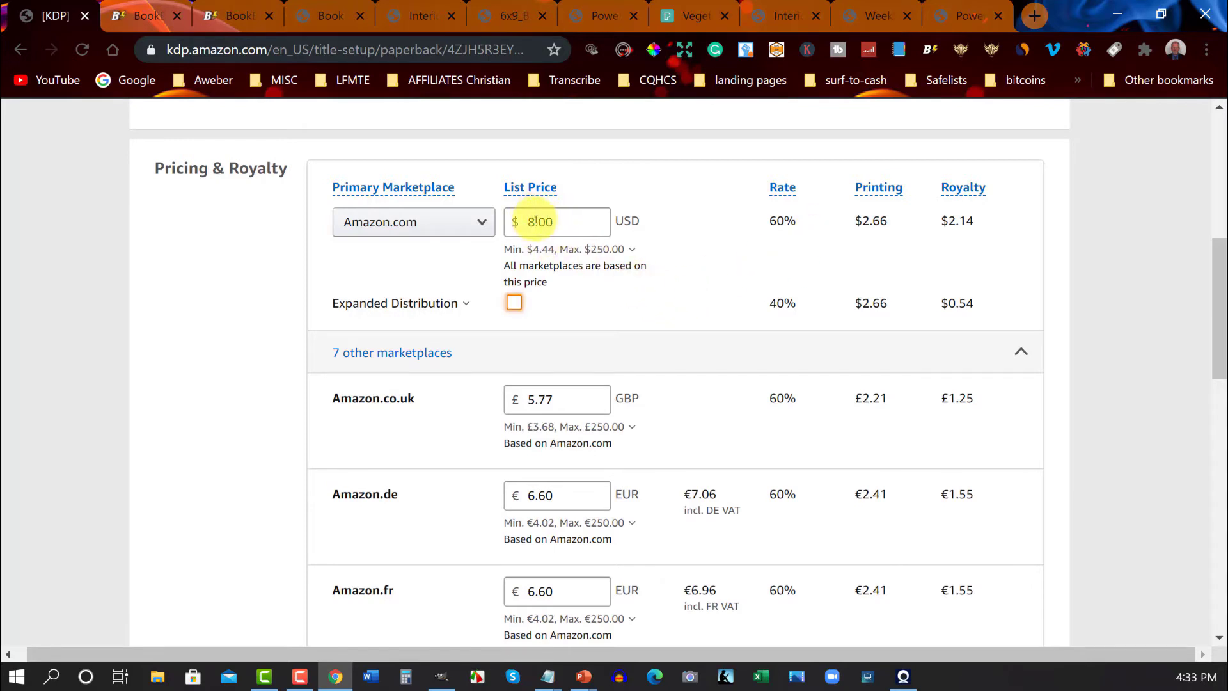
left_click_drag(539, 221, 543, 221)
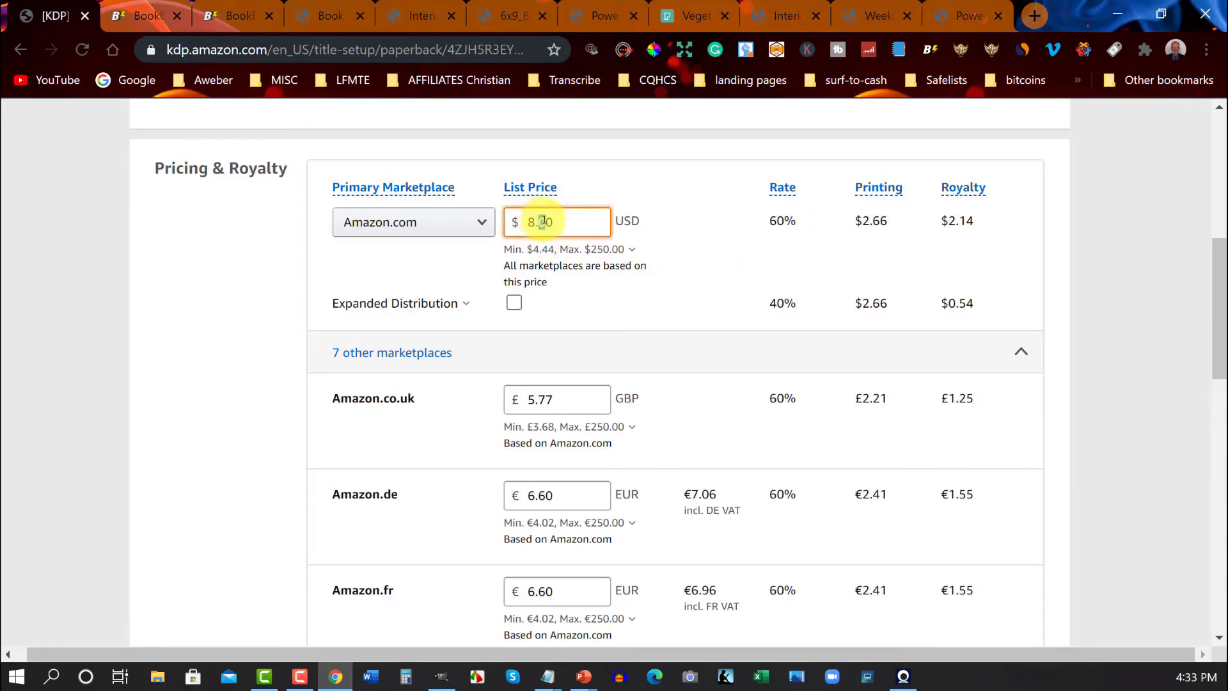
type("5")
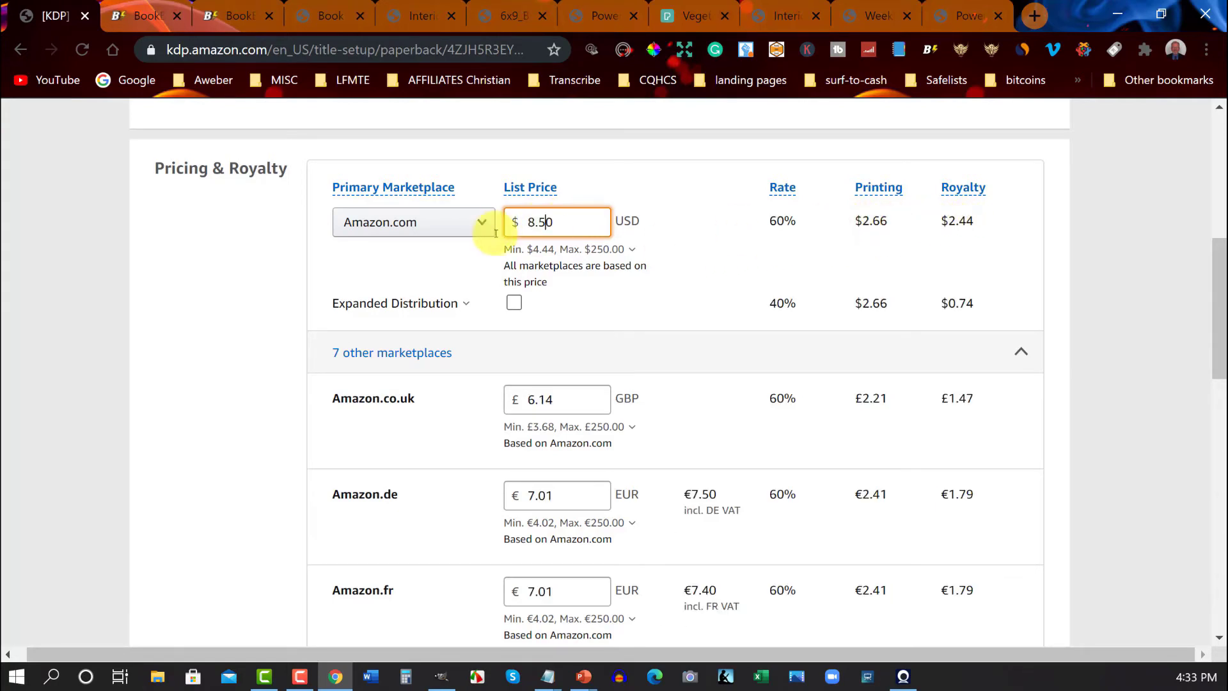
left_click_drag(529, 222, 548, 222)
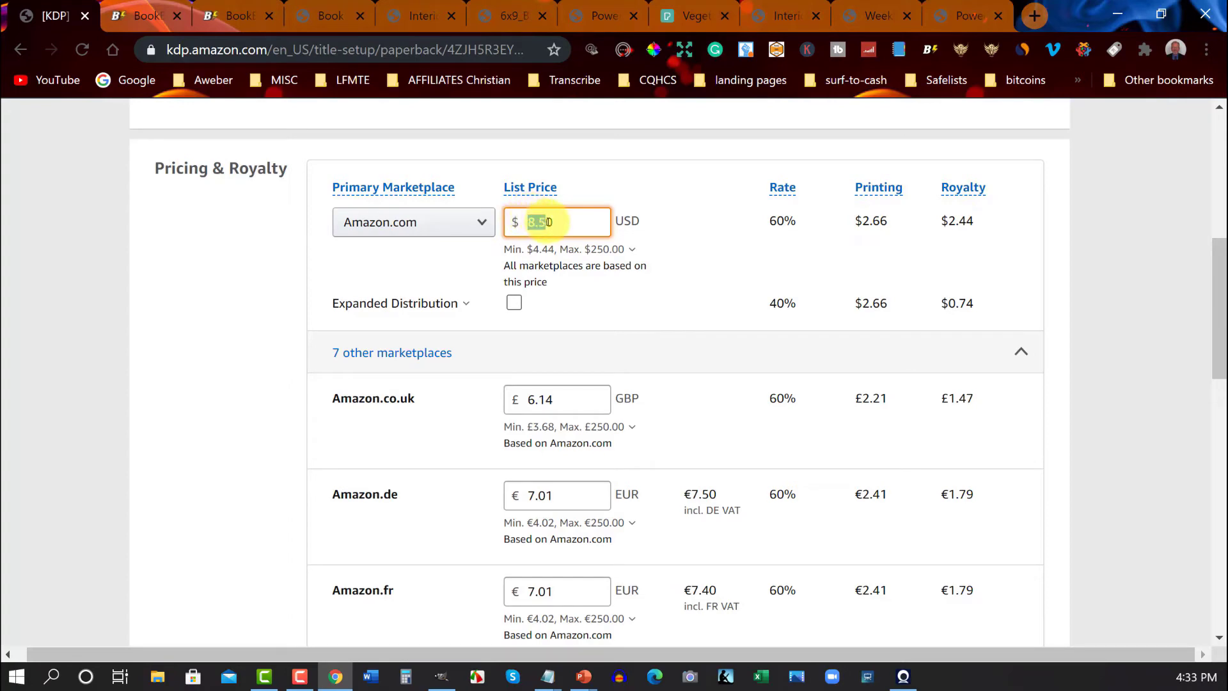
type("90")
left_click(631, 249)
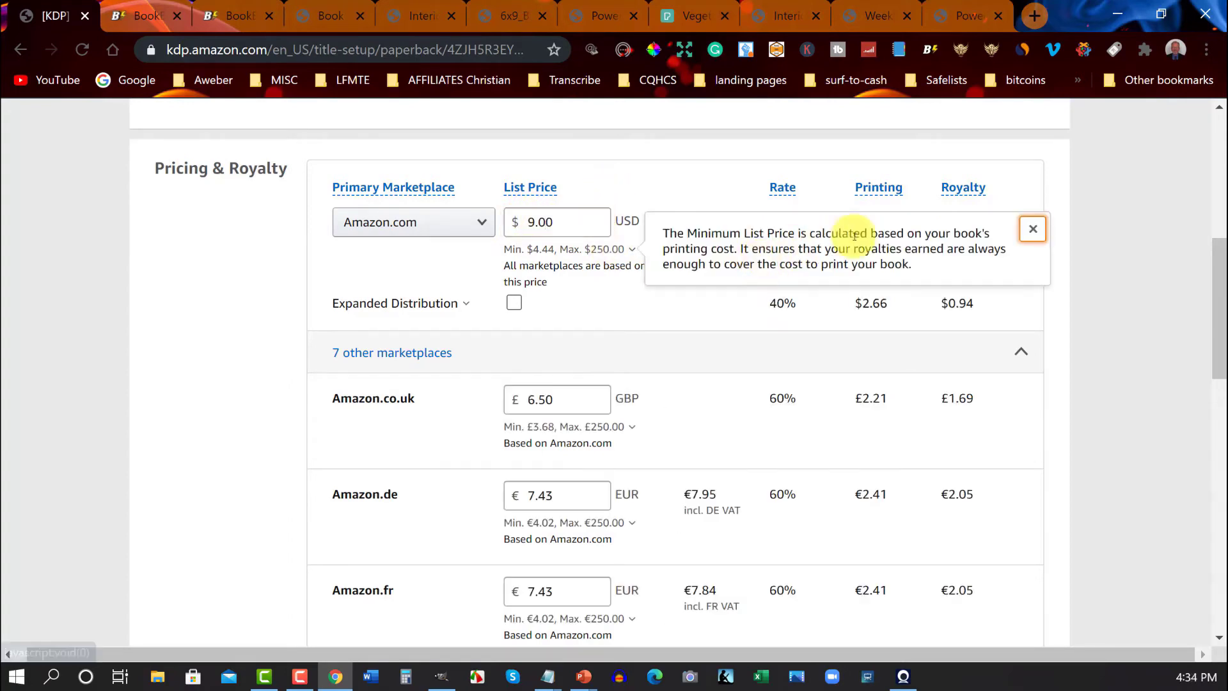
left_click(667, 191)
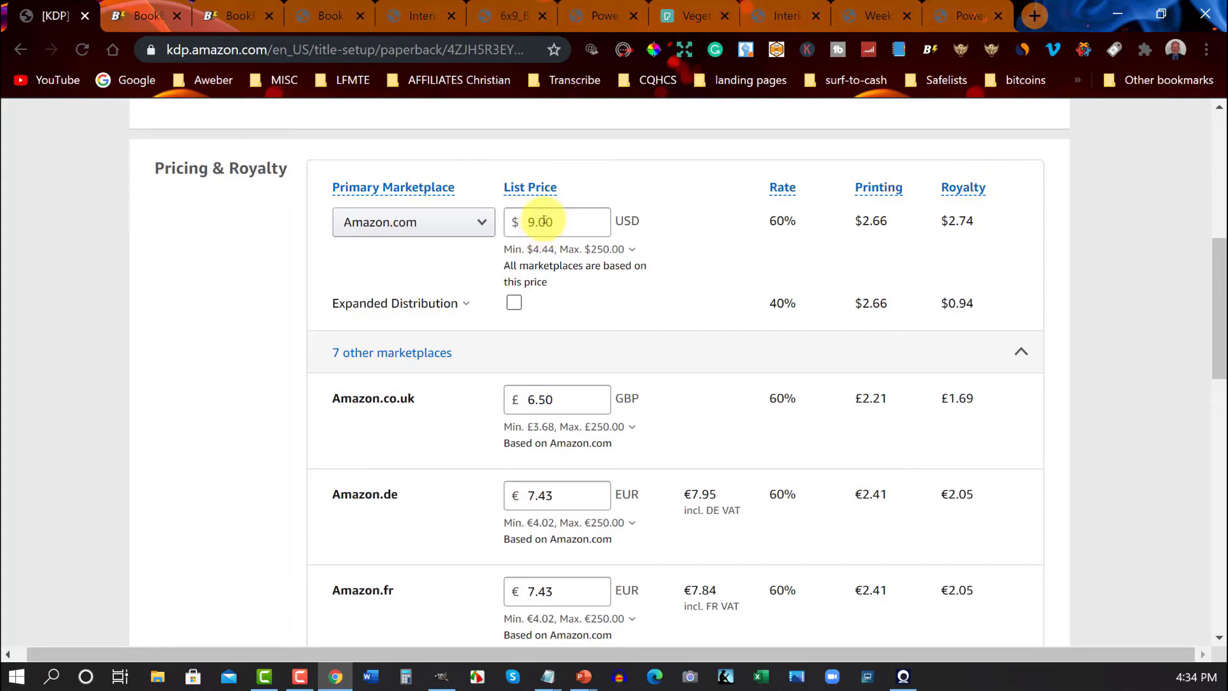
Set the Amazon.com list price to 8.99 USD.
left_click_drag(551, 219, 529, 217)
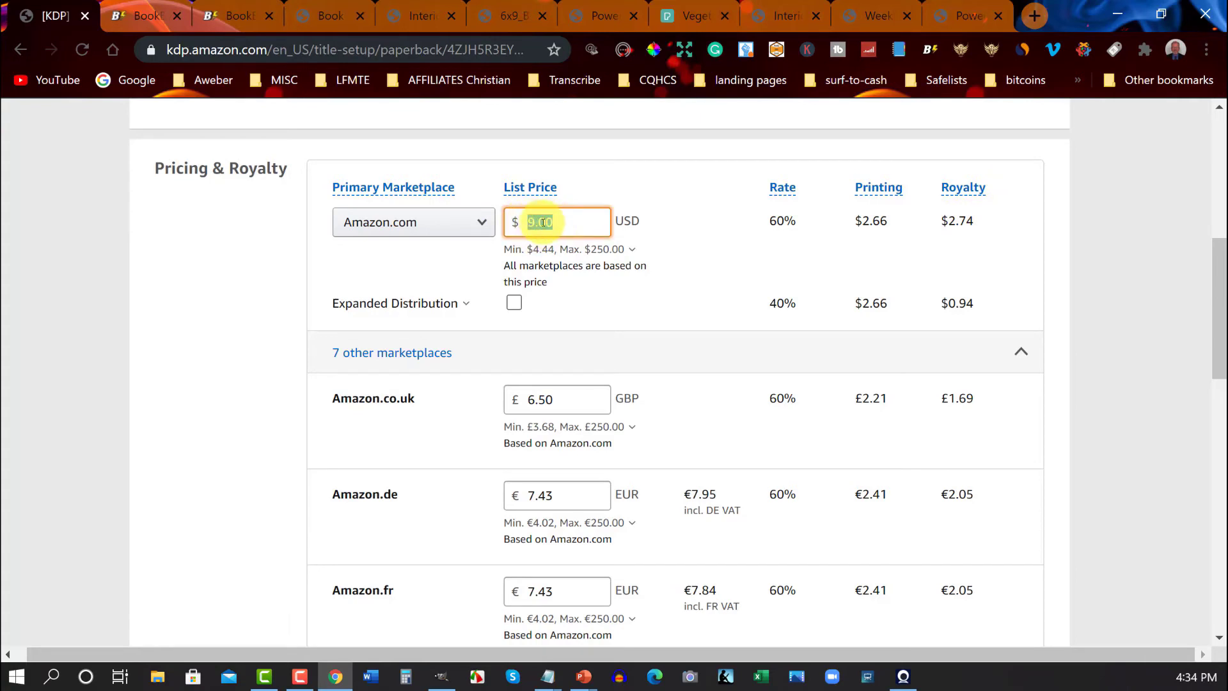
type("8.99")
left_click(780, 187)
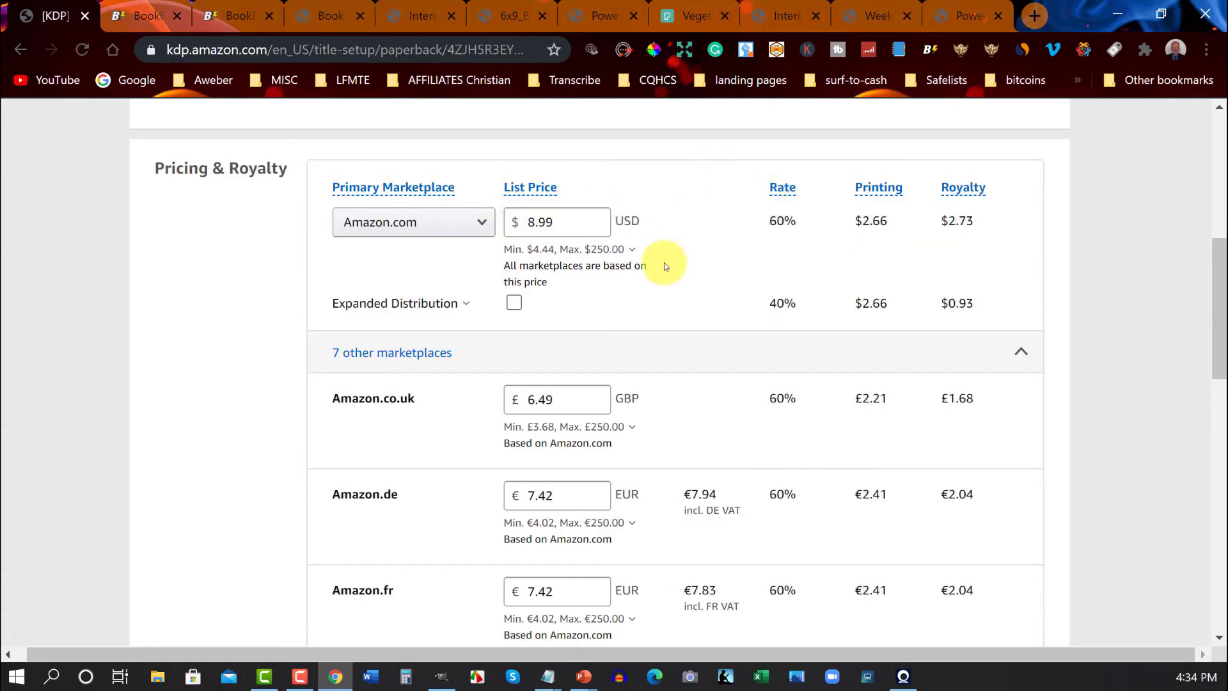
Publish the paperback book, and dismiss the submission confirmation without starting an eBook.
scroll(664, 262, "down", 4)
scroll(664, 263, "down", 10)
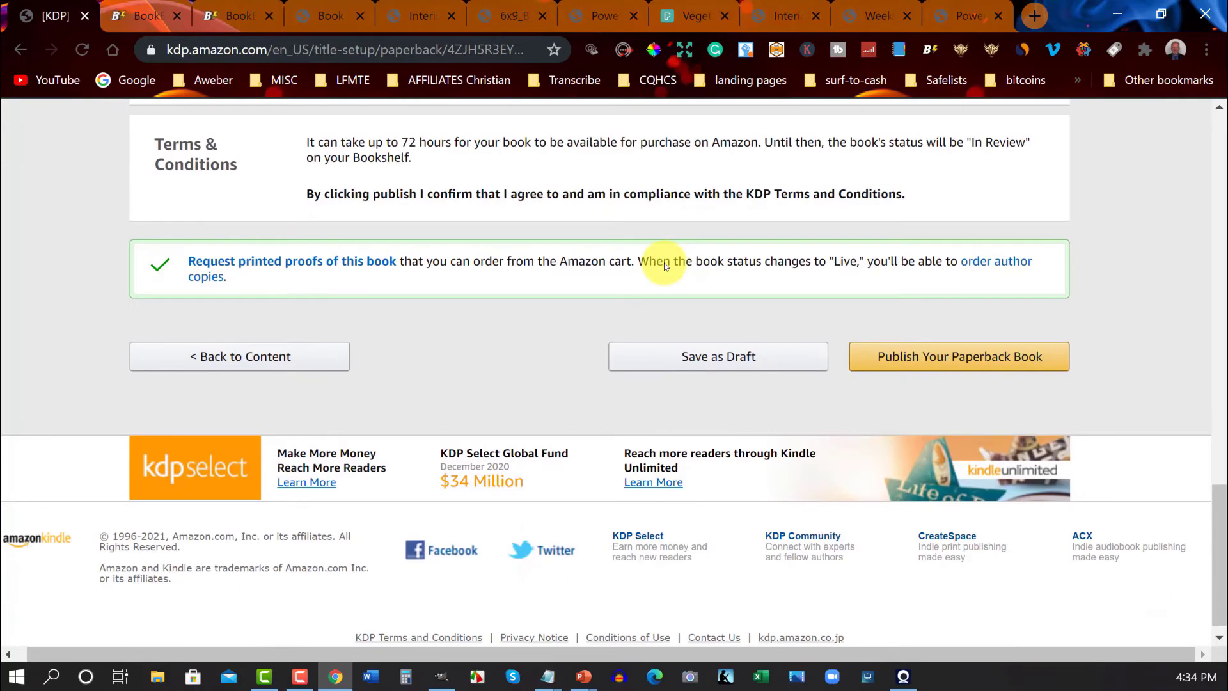
left_click(966, 350)
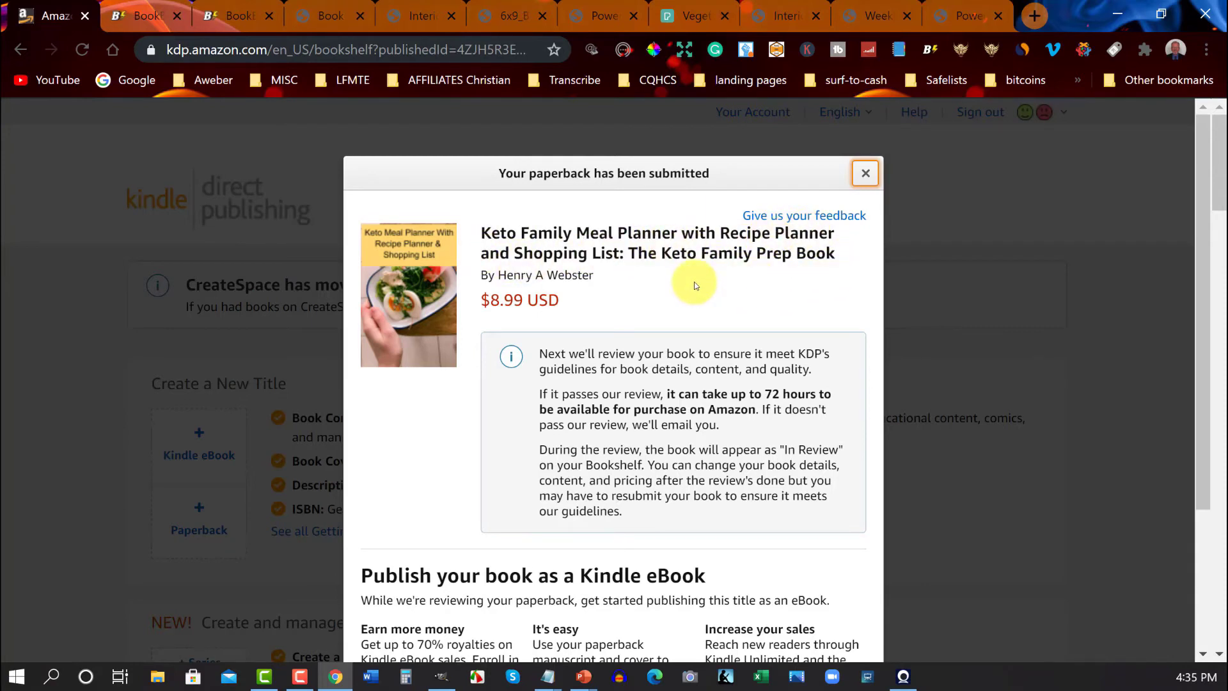
scroll(695, 286, "down", 3)
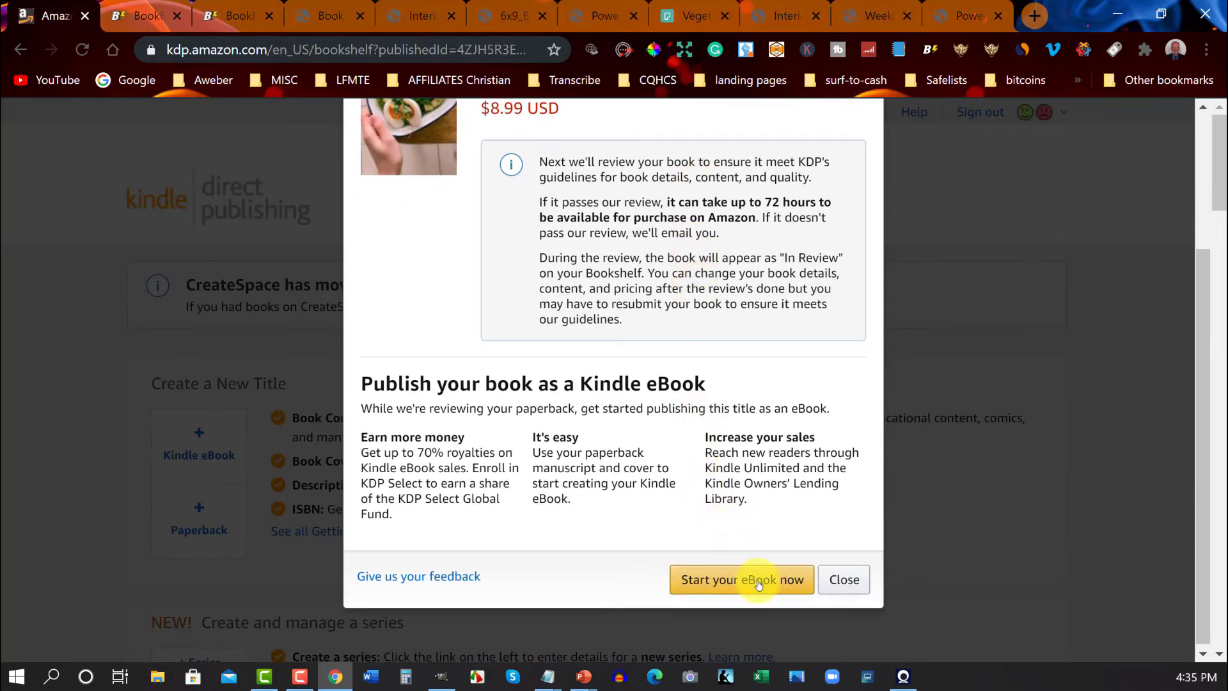
left_click(845, 579)
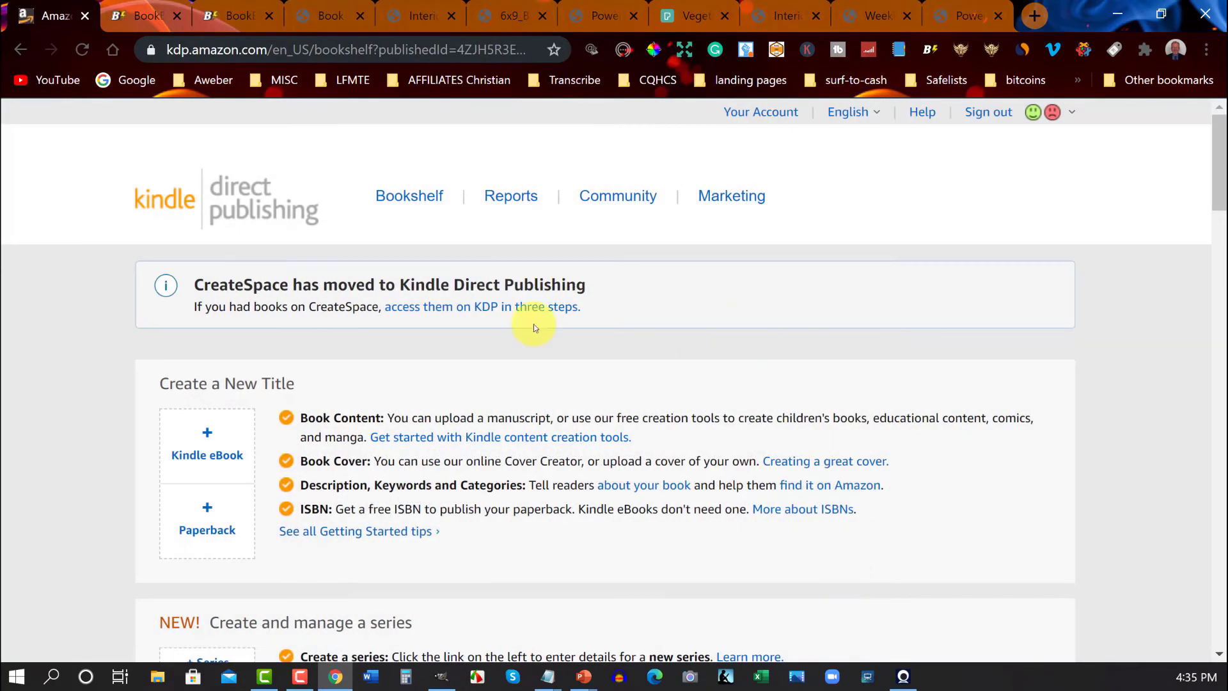
Check the review status of the keto meal planner on the bookshelf, and look through the other listed titles.
scroll(462, 293, "down", 9)
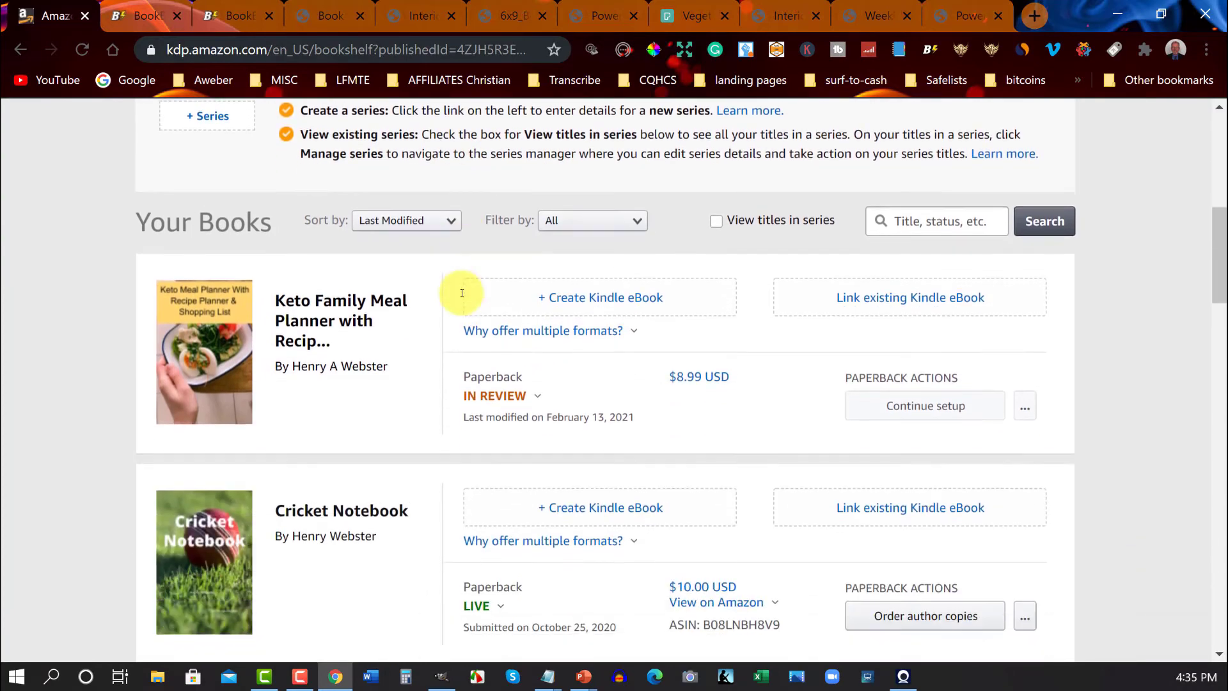
left_click_drag(460, 366, 519, 364)
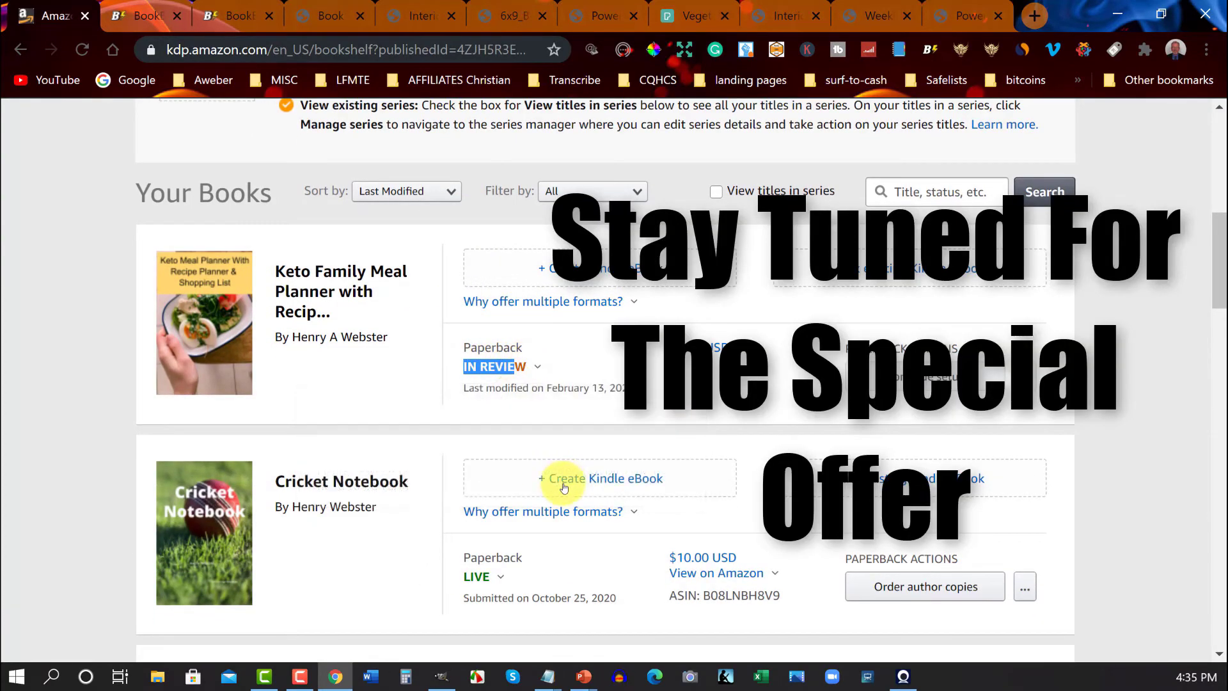
scroll(562, 479, "down", 2)
scroll(561, 476, "down", 9)
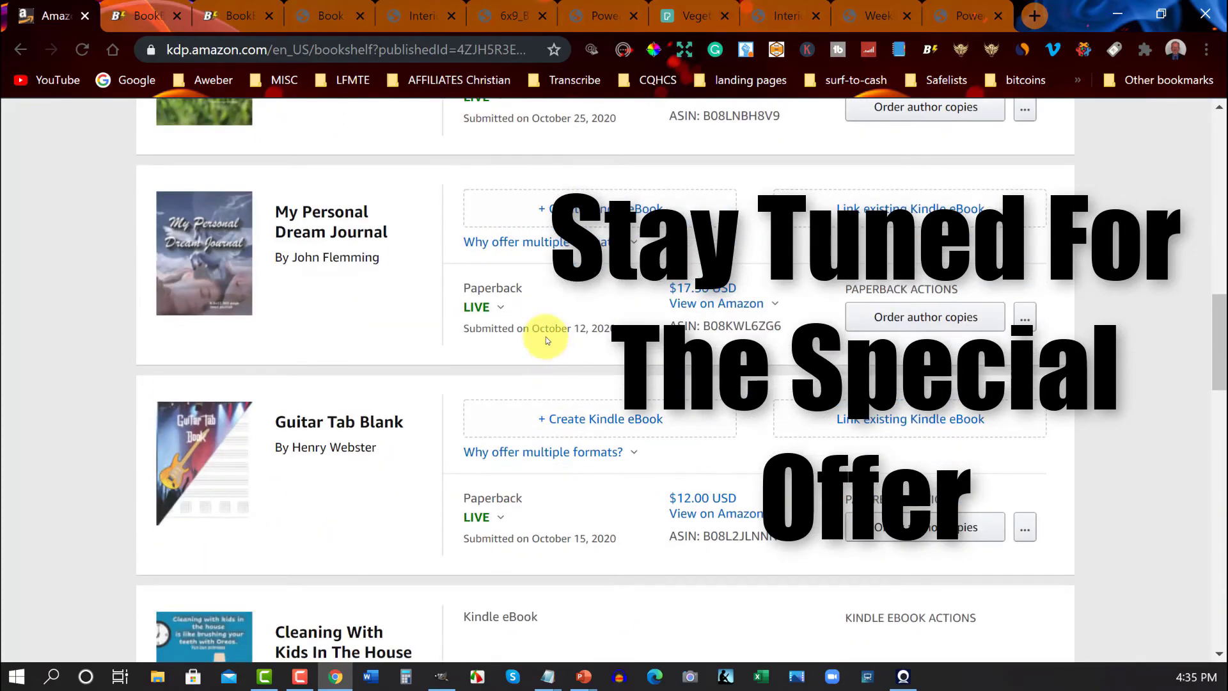